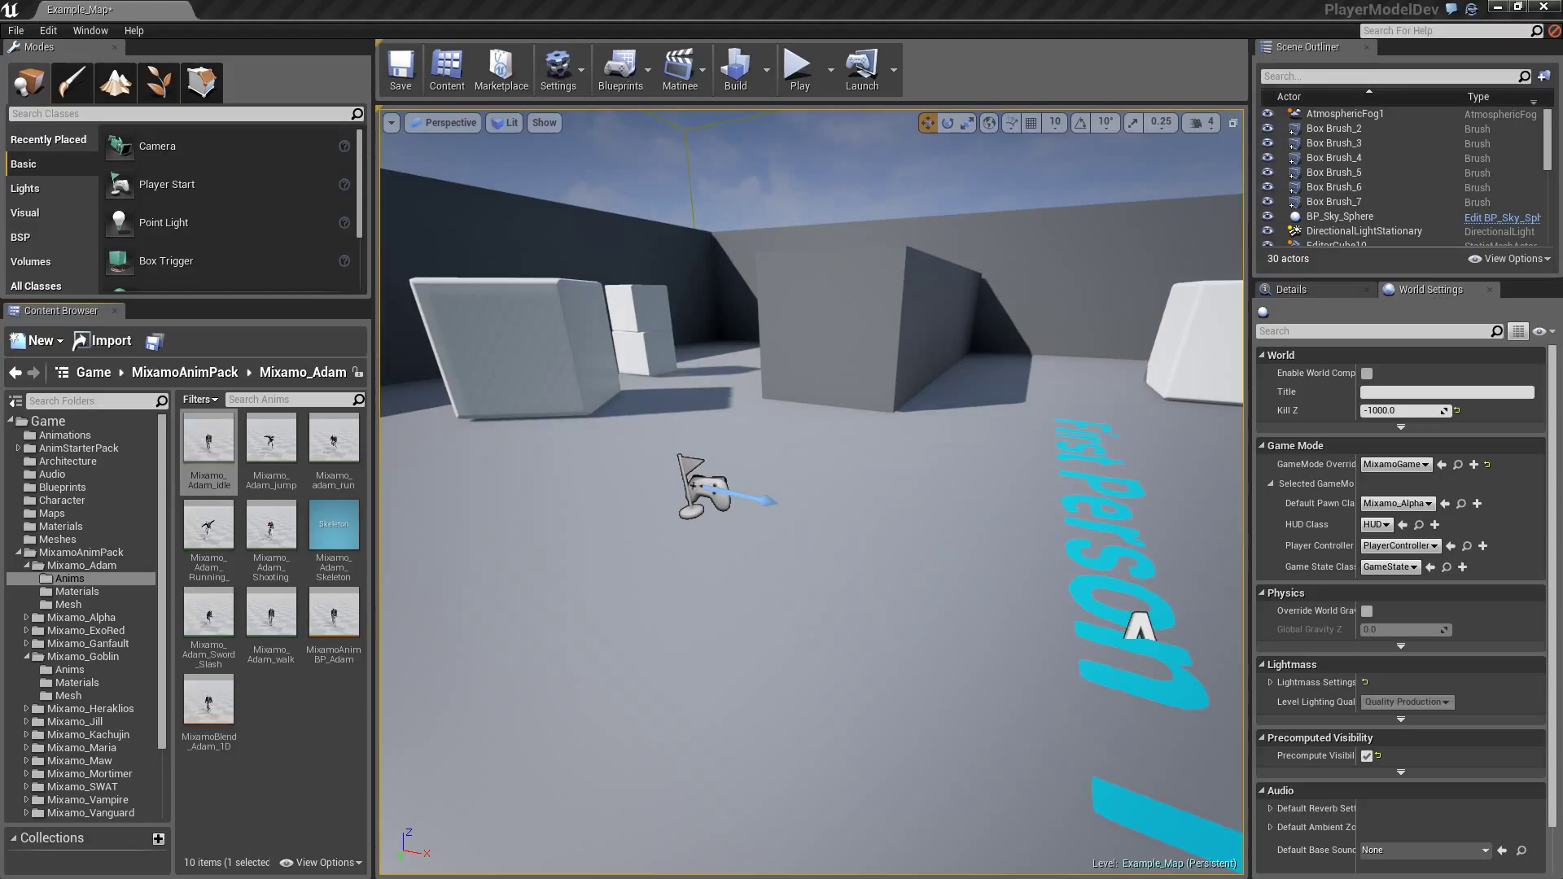
- Open the Mixamo_Adam_idle animation and export it to FBX together with its skeletal mesh
double_click(210, 443)
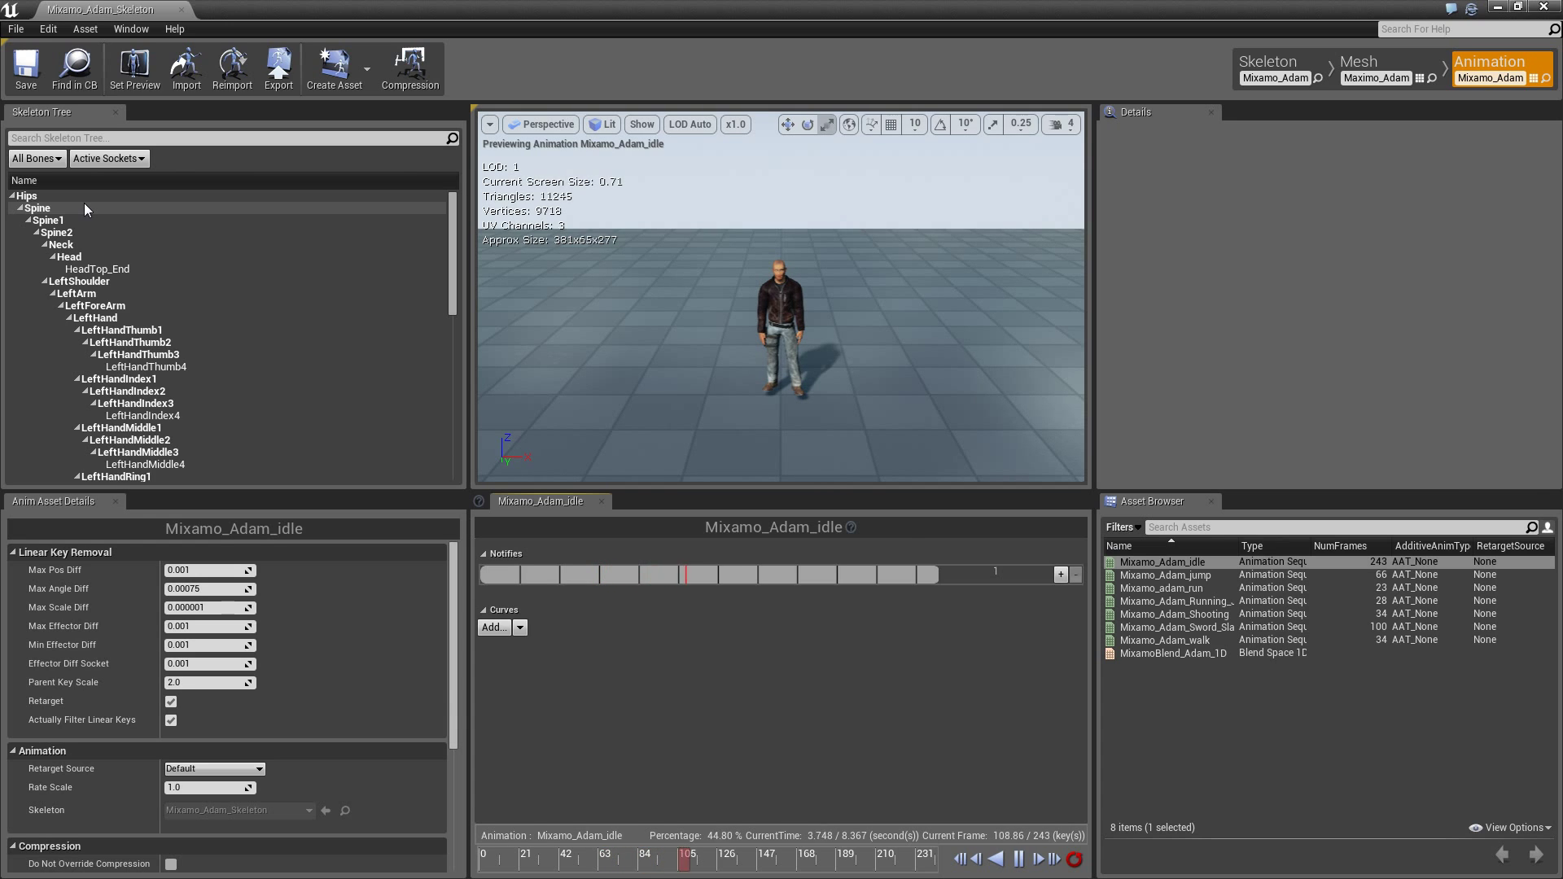
click(1178, 561)
right_click(1179, 563)
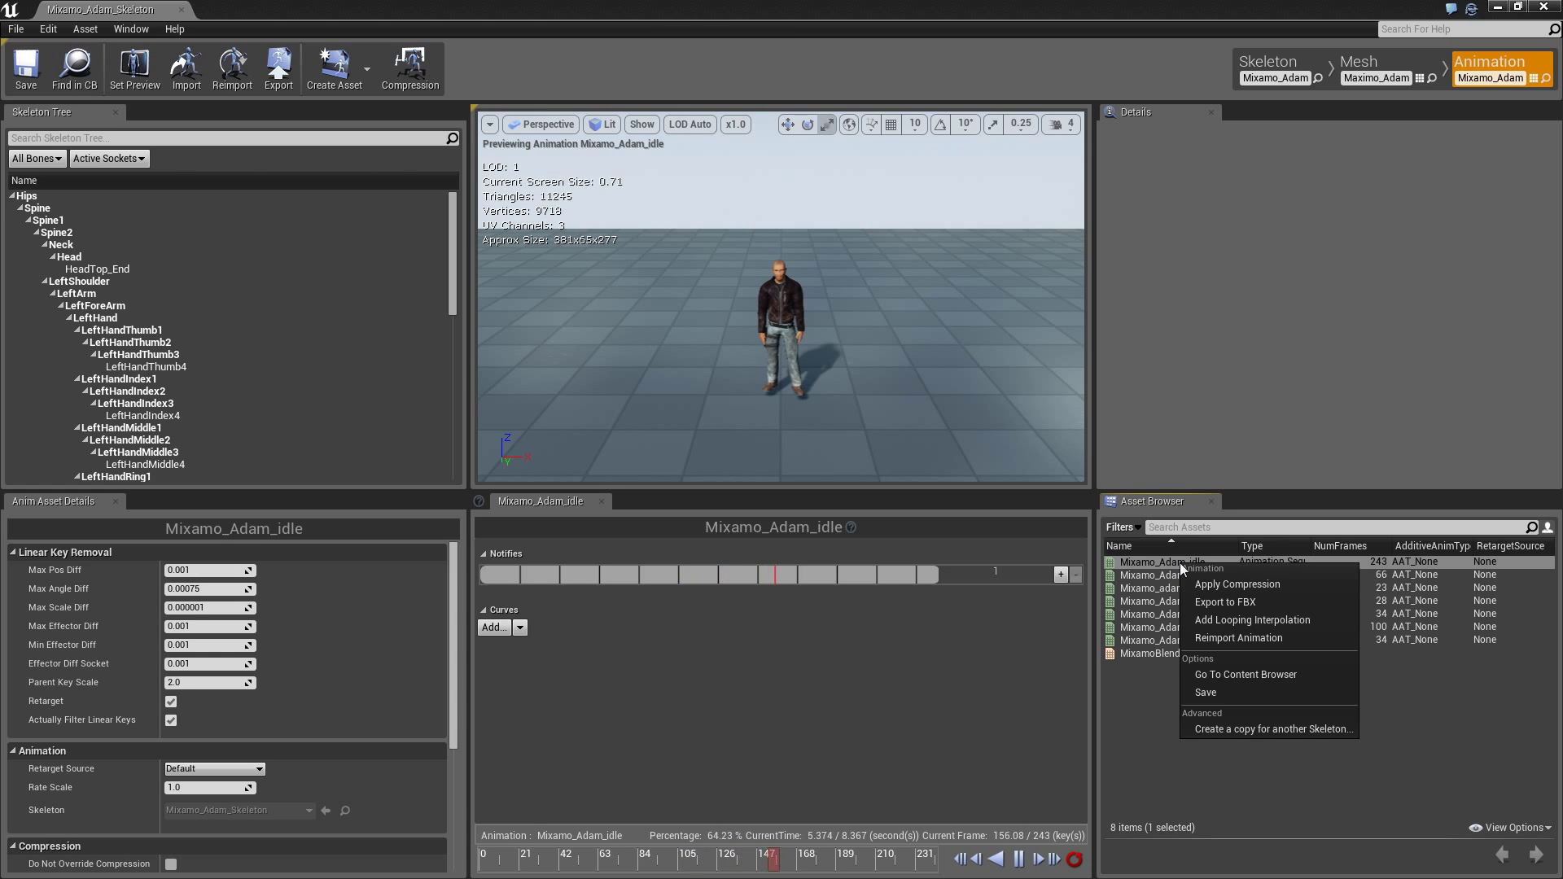
click(1221, 604)
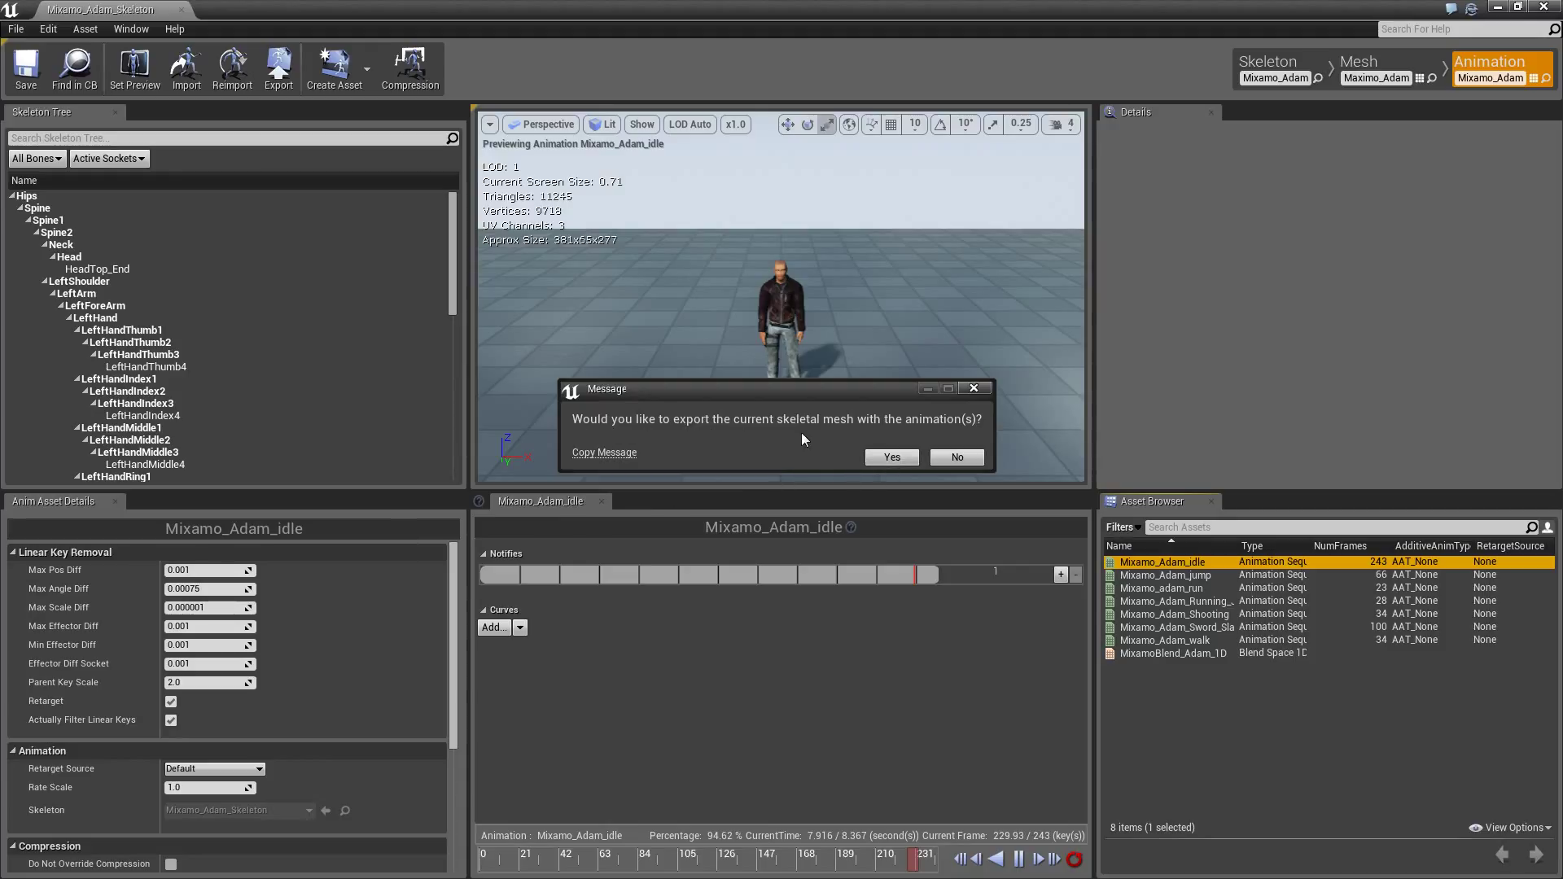
click(891, 458)
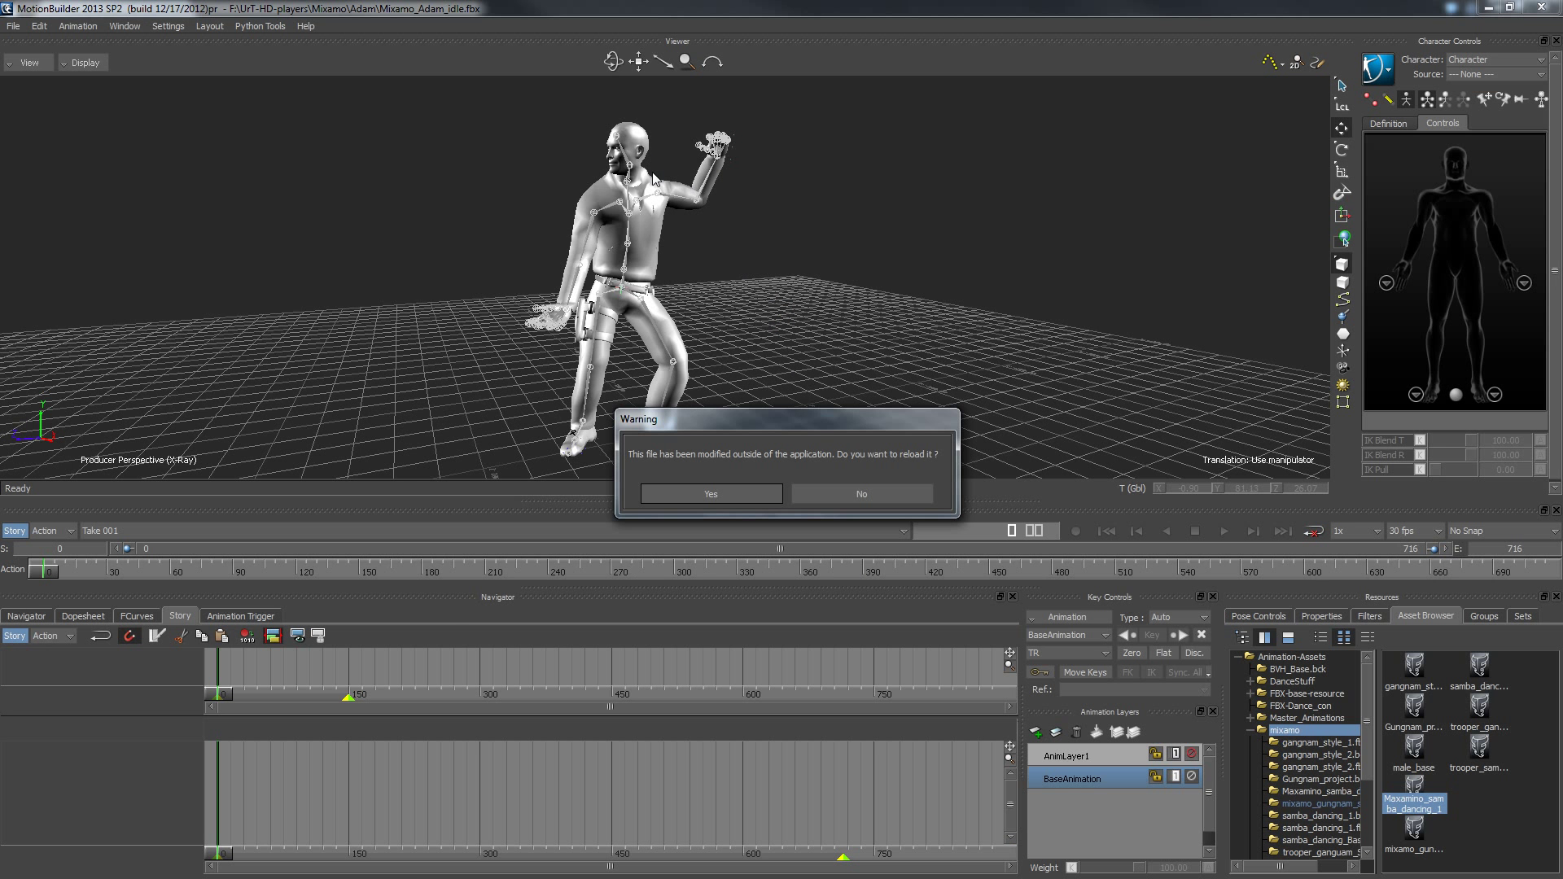
- Switch to MotionBuilder, decline the reload, and open the recent file Mixamo_Adam_idle.fbx with its take, without saving changes
click(840, 498)
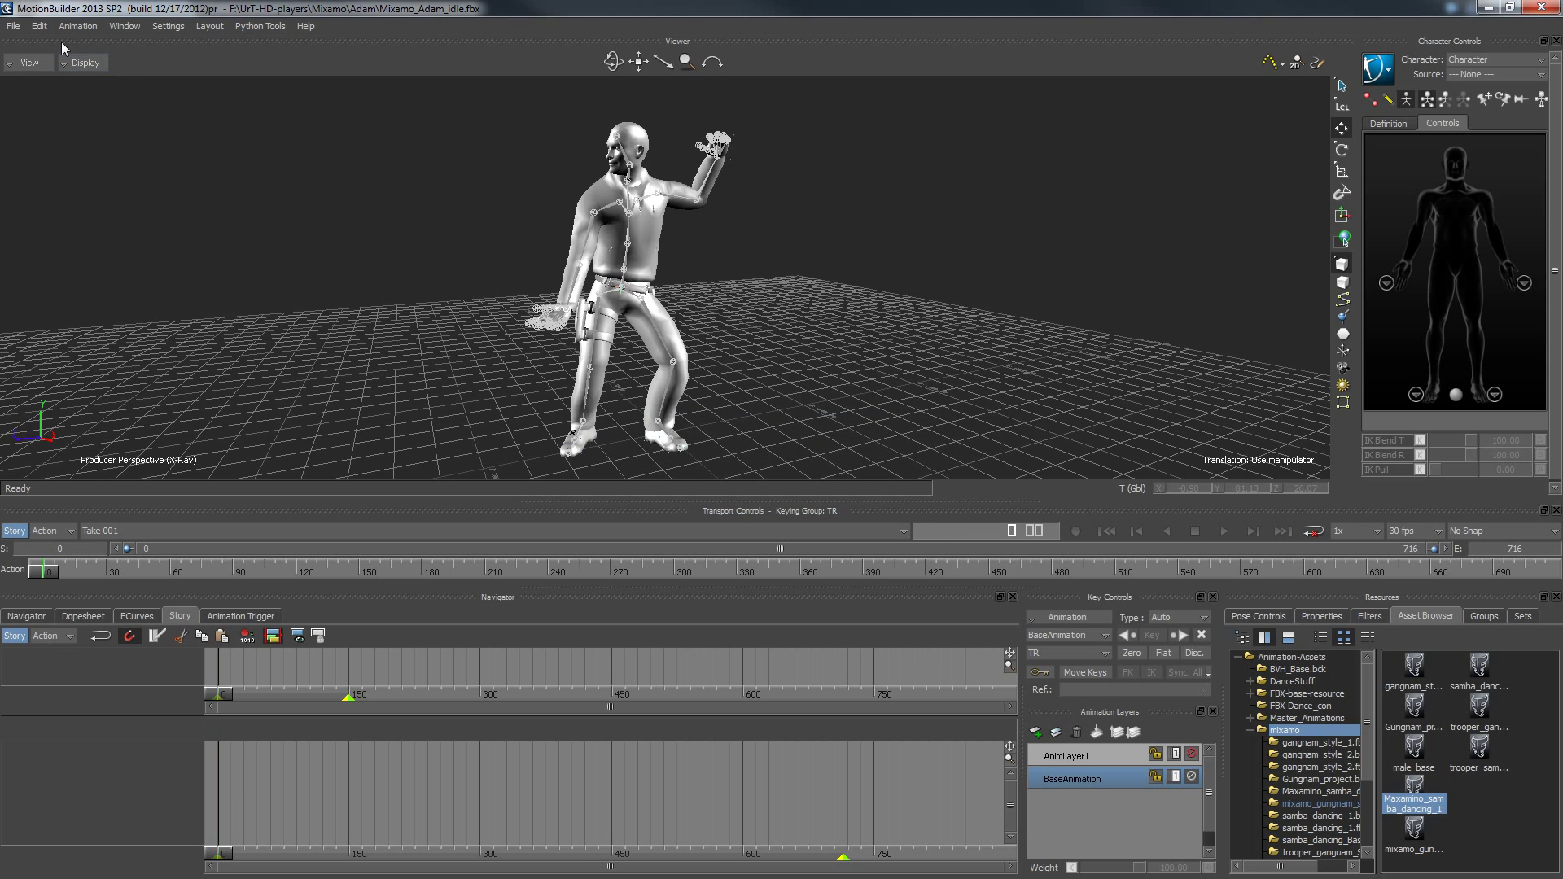
click(13, 26)
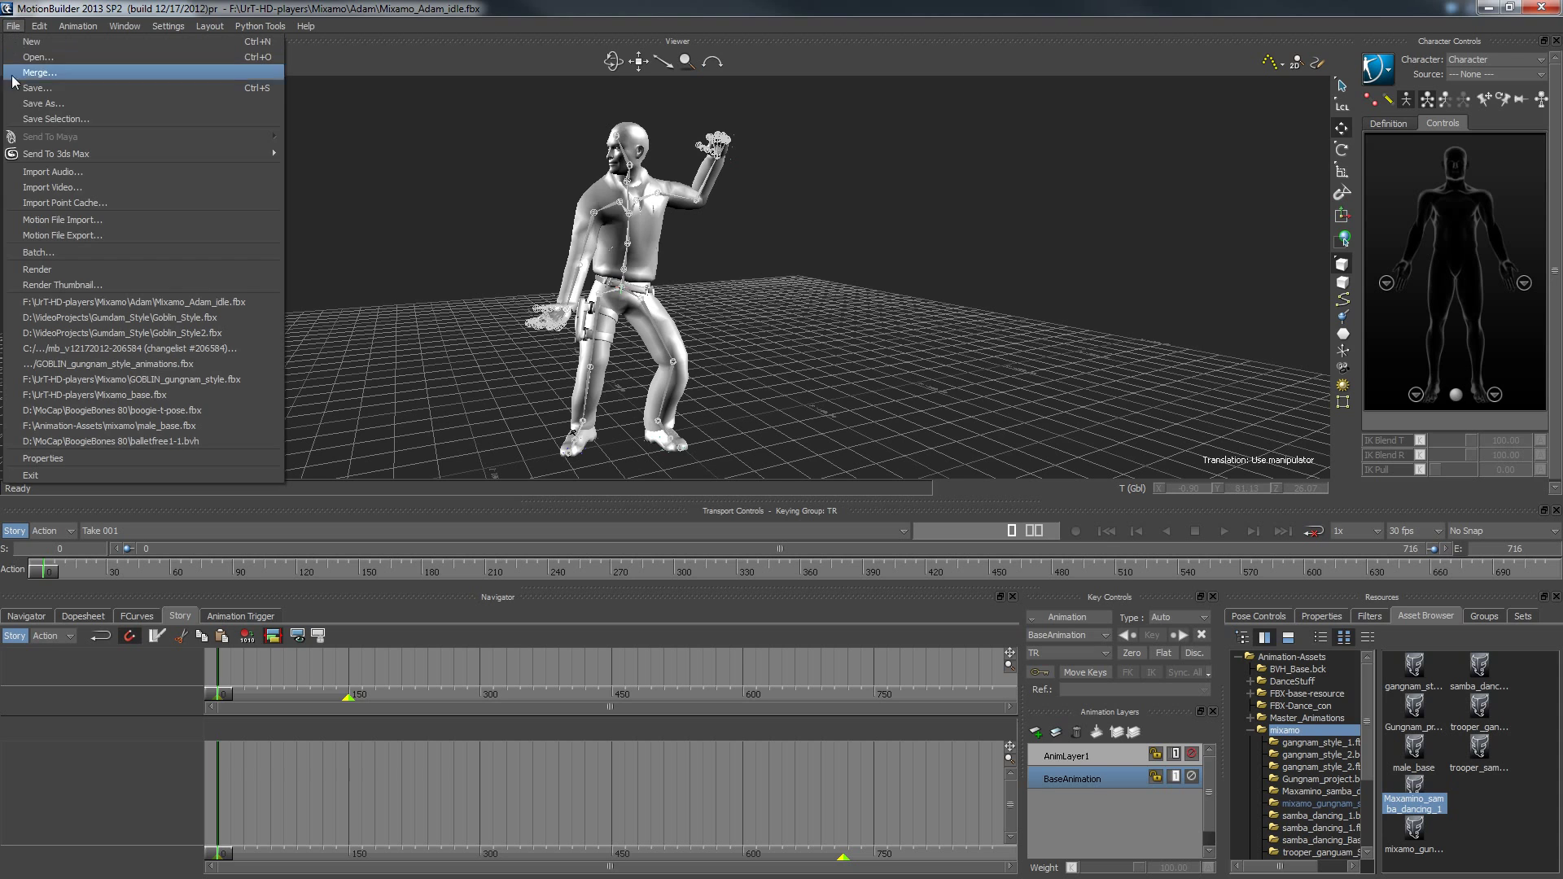
click(76, 302)
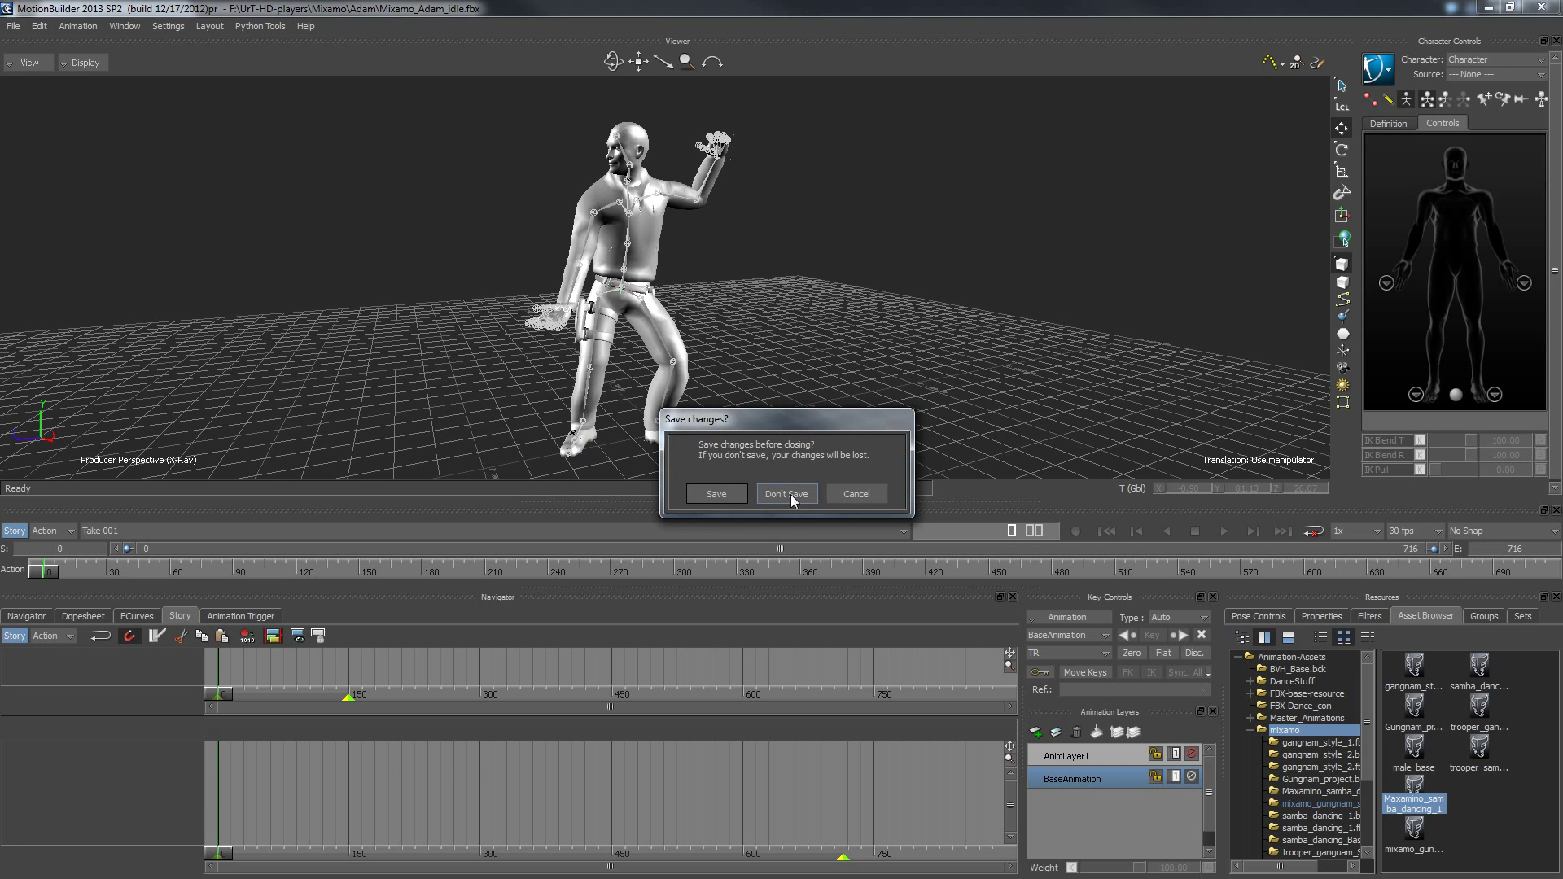
click(786, 494)
click(463, 806)
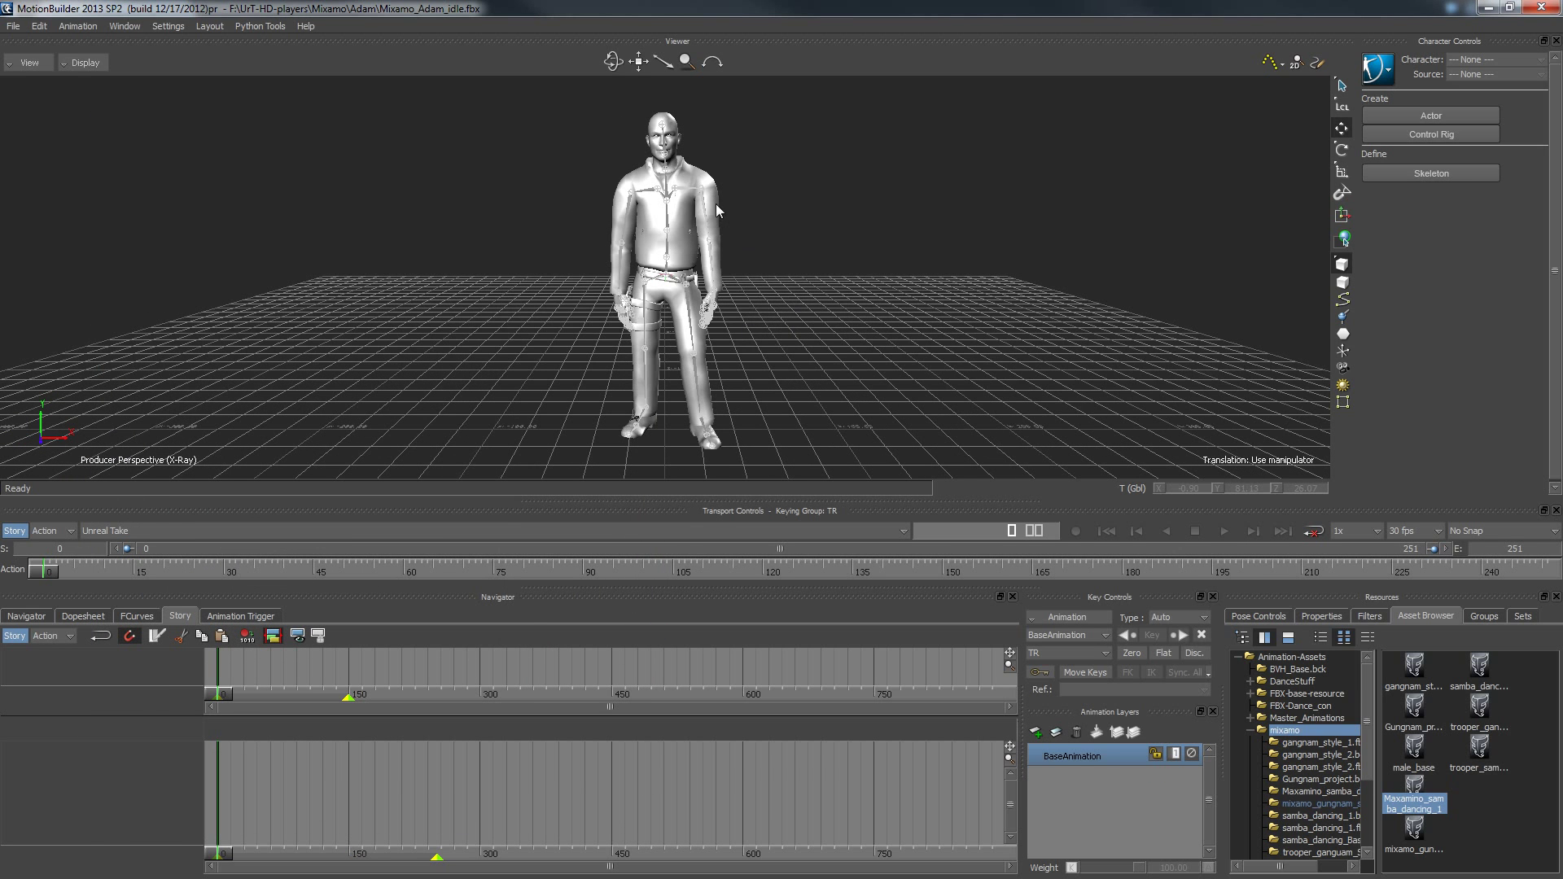
- Play the imported idle animation and return to the first frame
key(space)
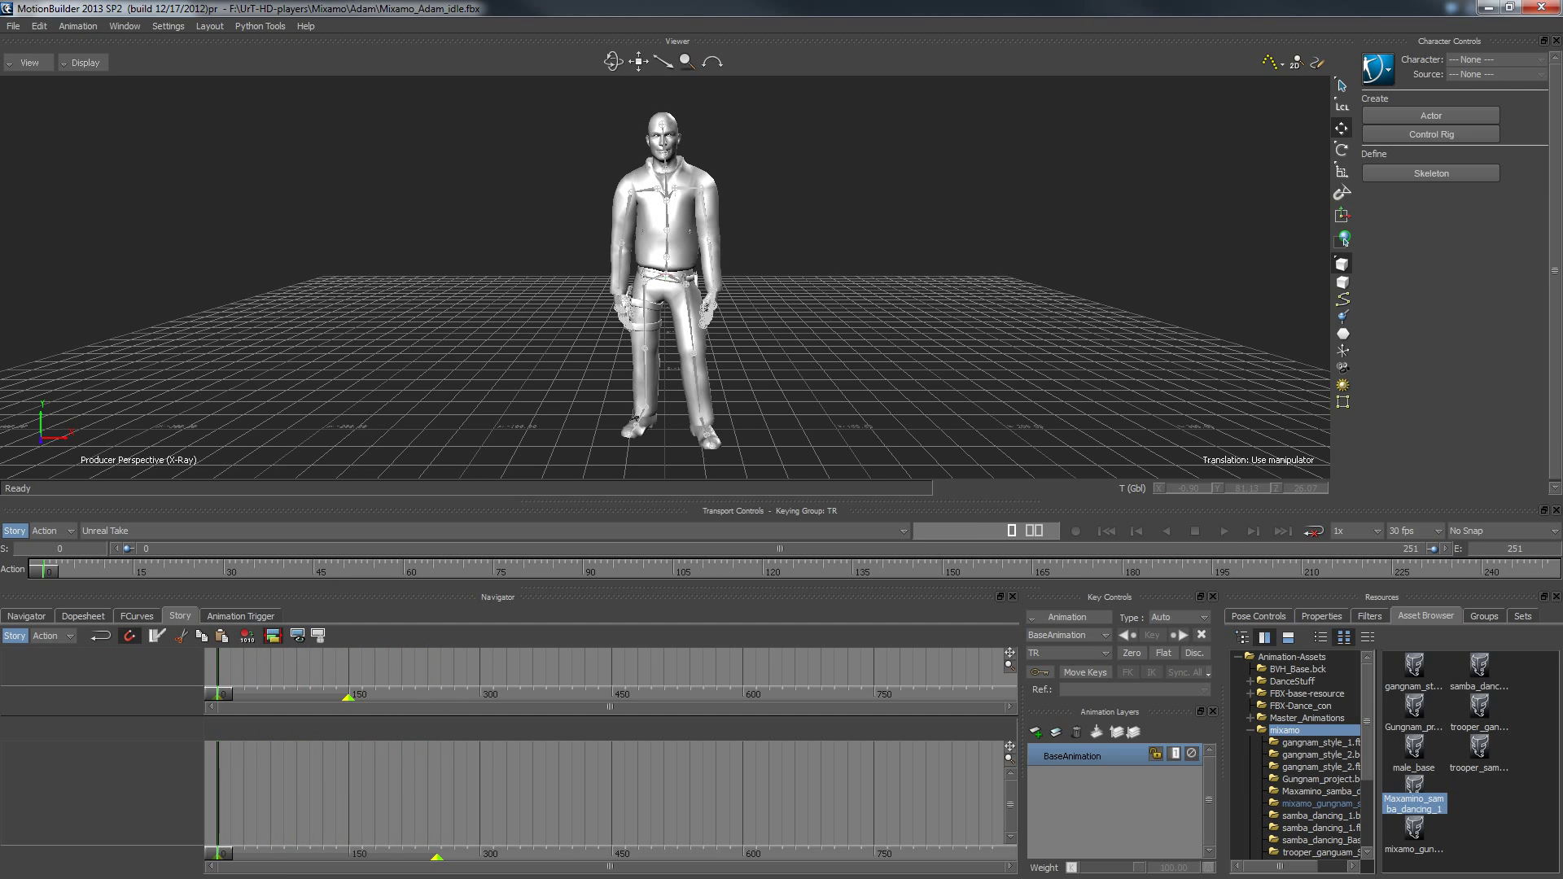
key(space)
key(Home)
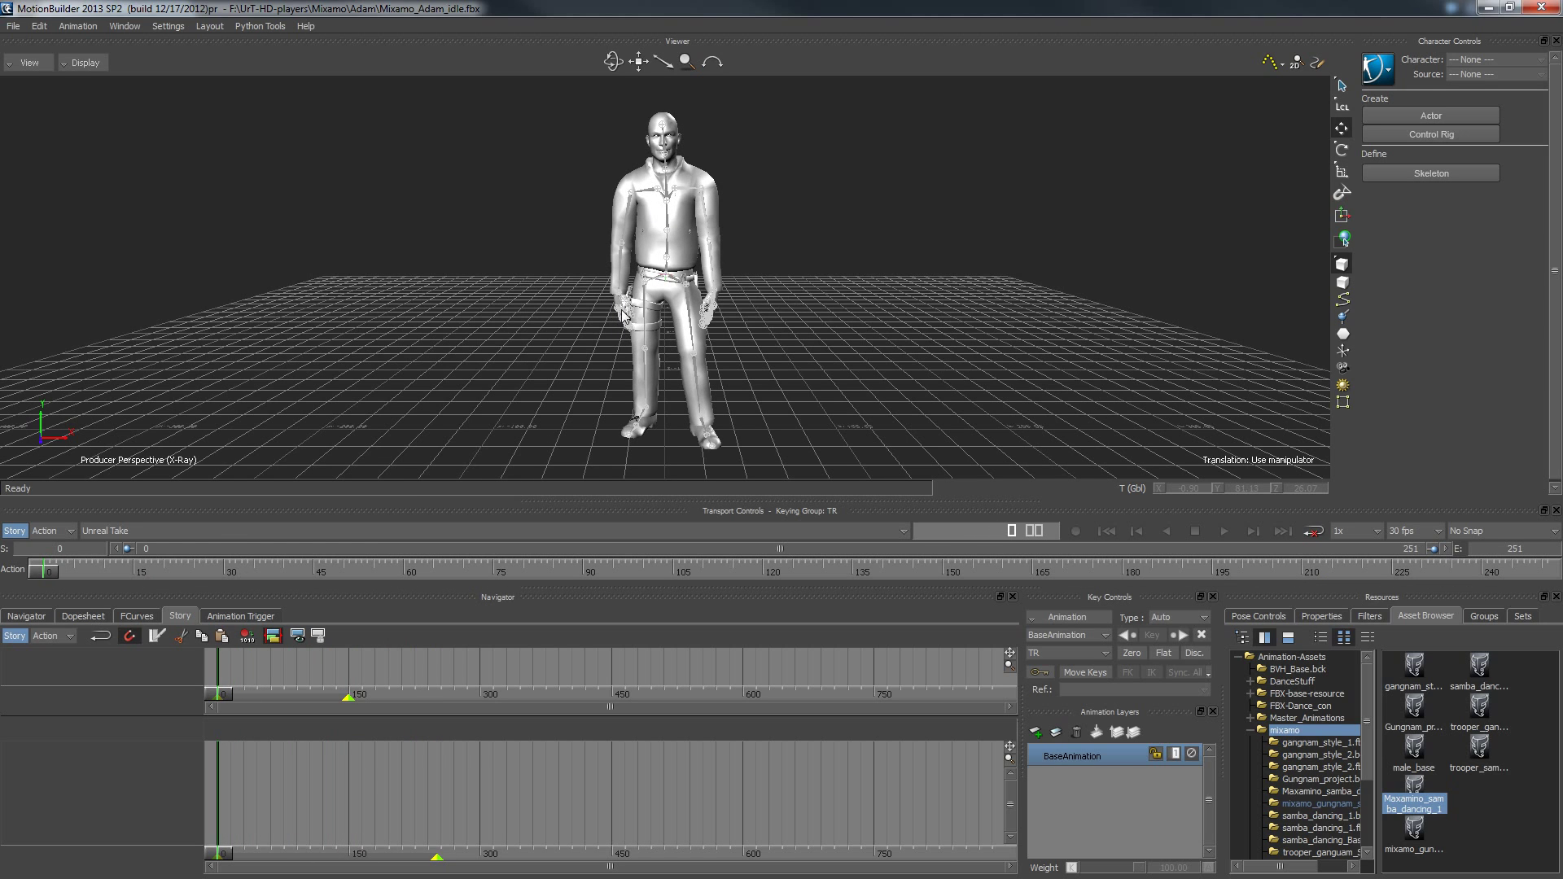
- Reopen Mixamo_Adam_idle.fbx without saving changes, excluding Unreal Take from the import
click(13, 26)
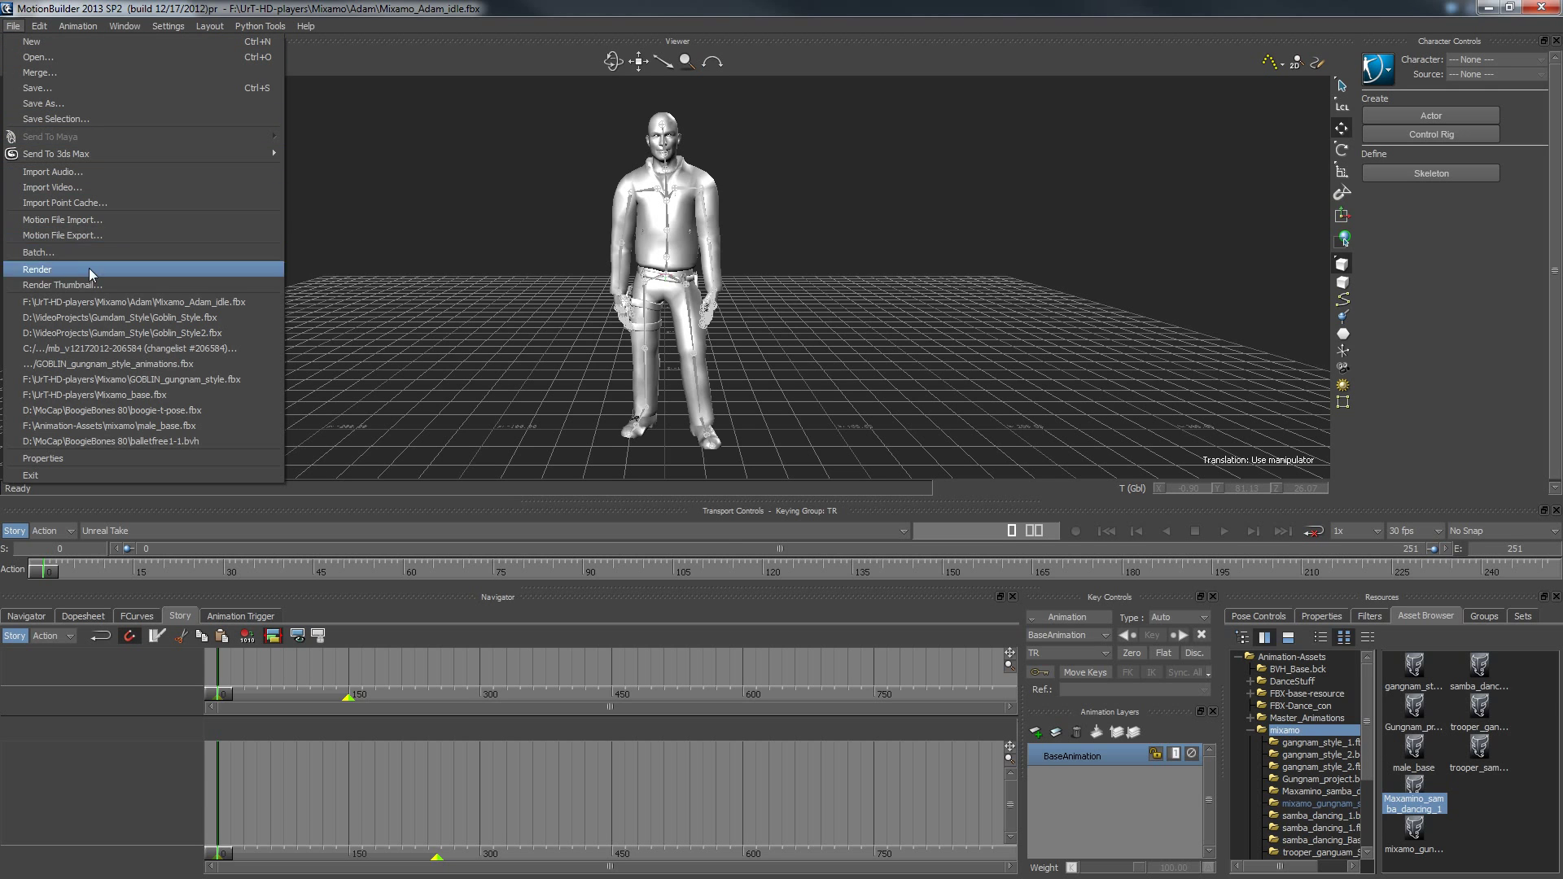
click(106, 302)
click(797, 493)
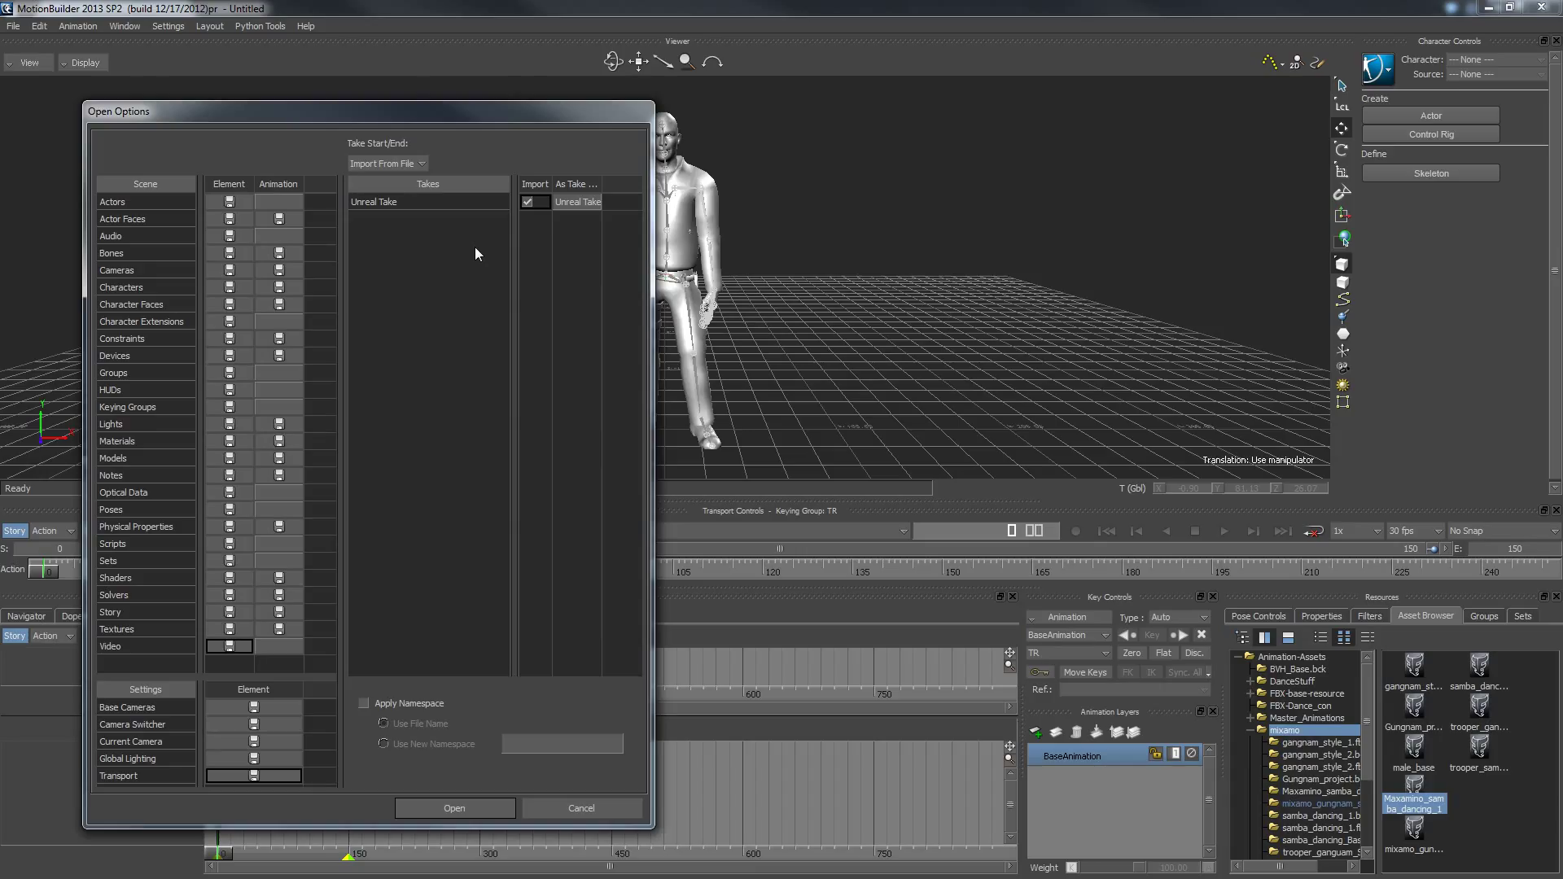
click(529, 201)
click(441, 811)
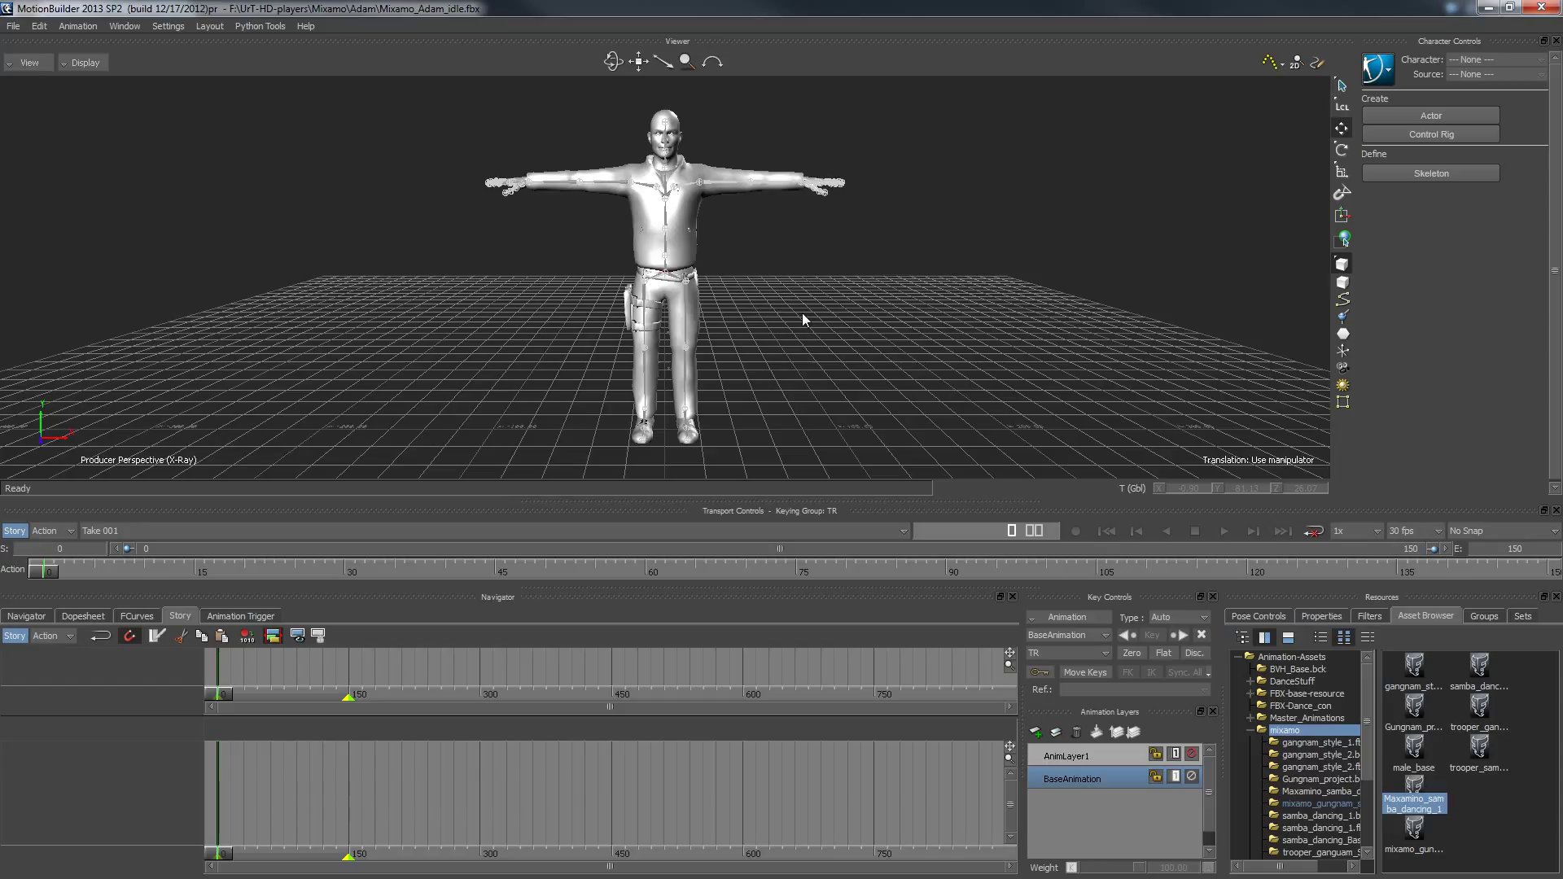
- Show the skeleton in the schematic view and open the Characters templates in the asset browser
key(ctrl+w)
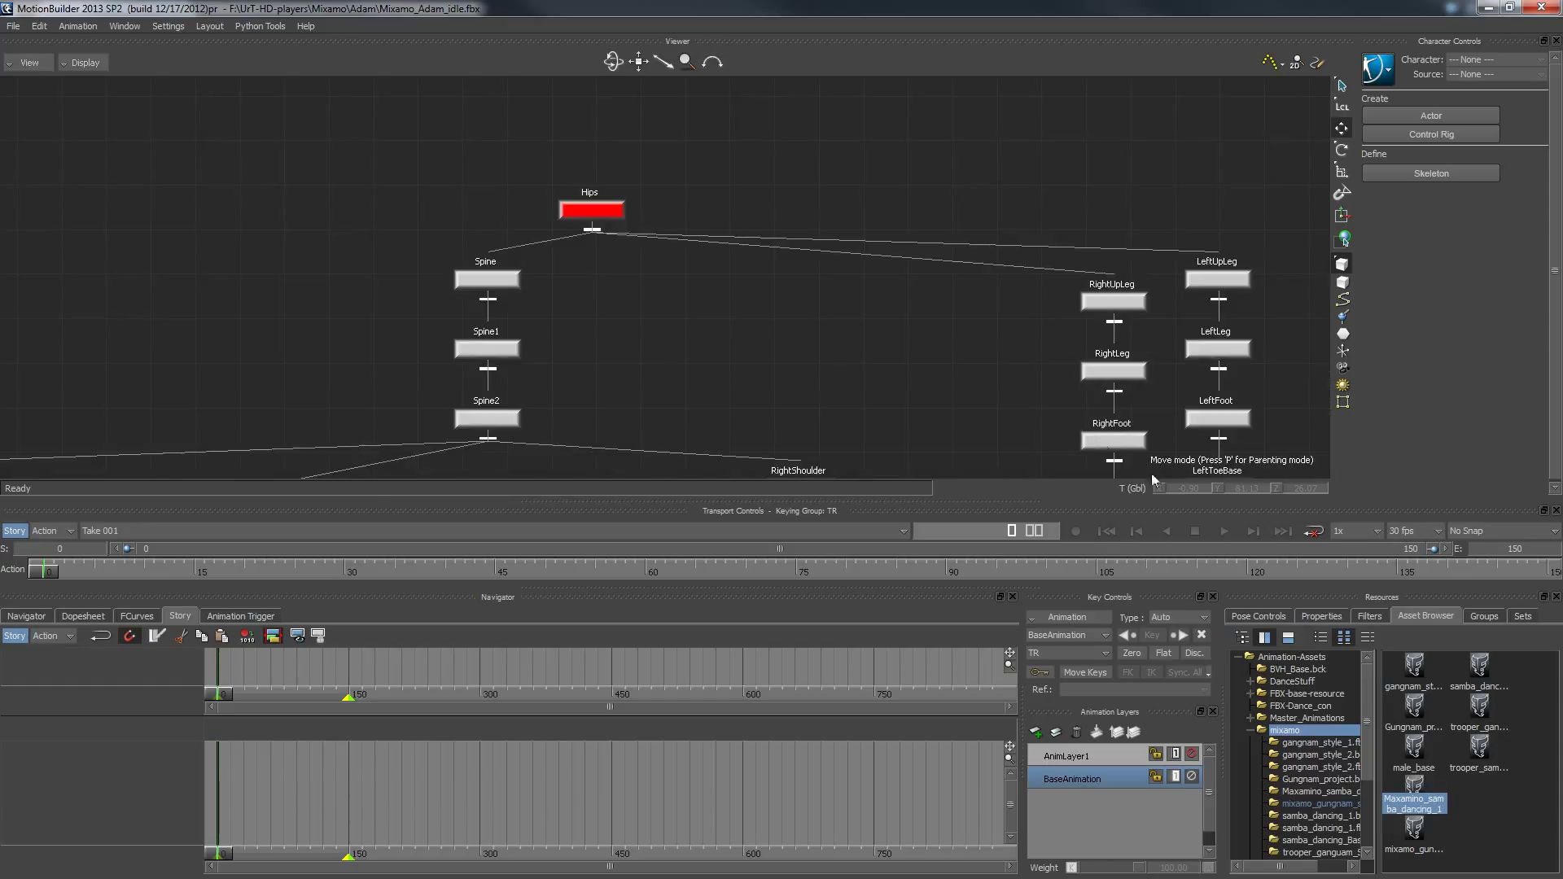
click(1250, 730)
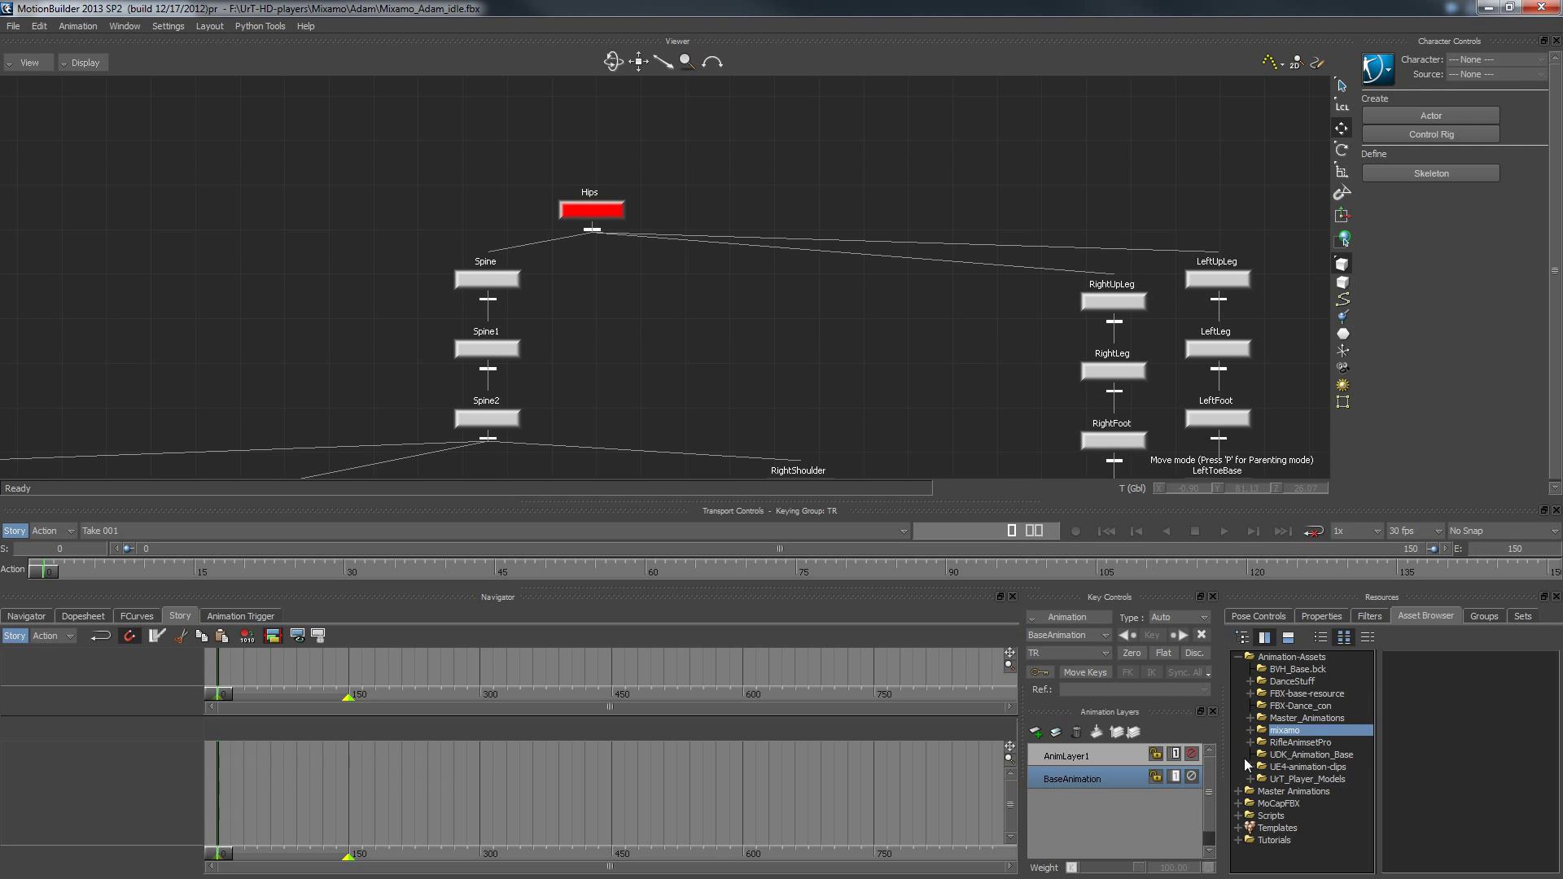
click(1247, 829)
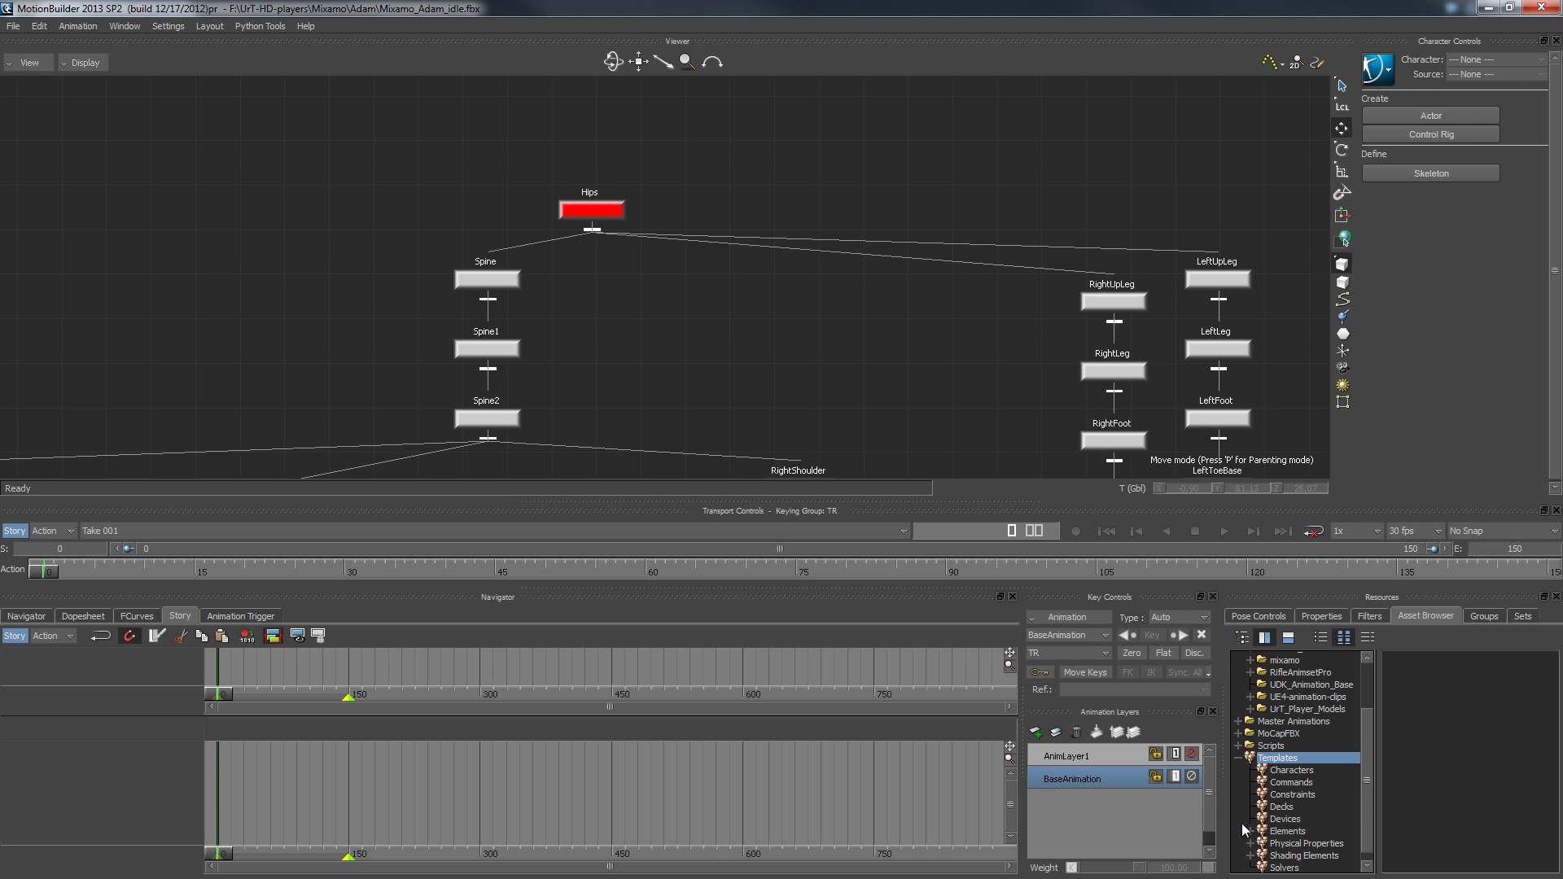
click(1292, 770)
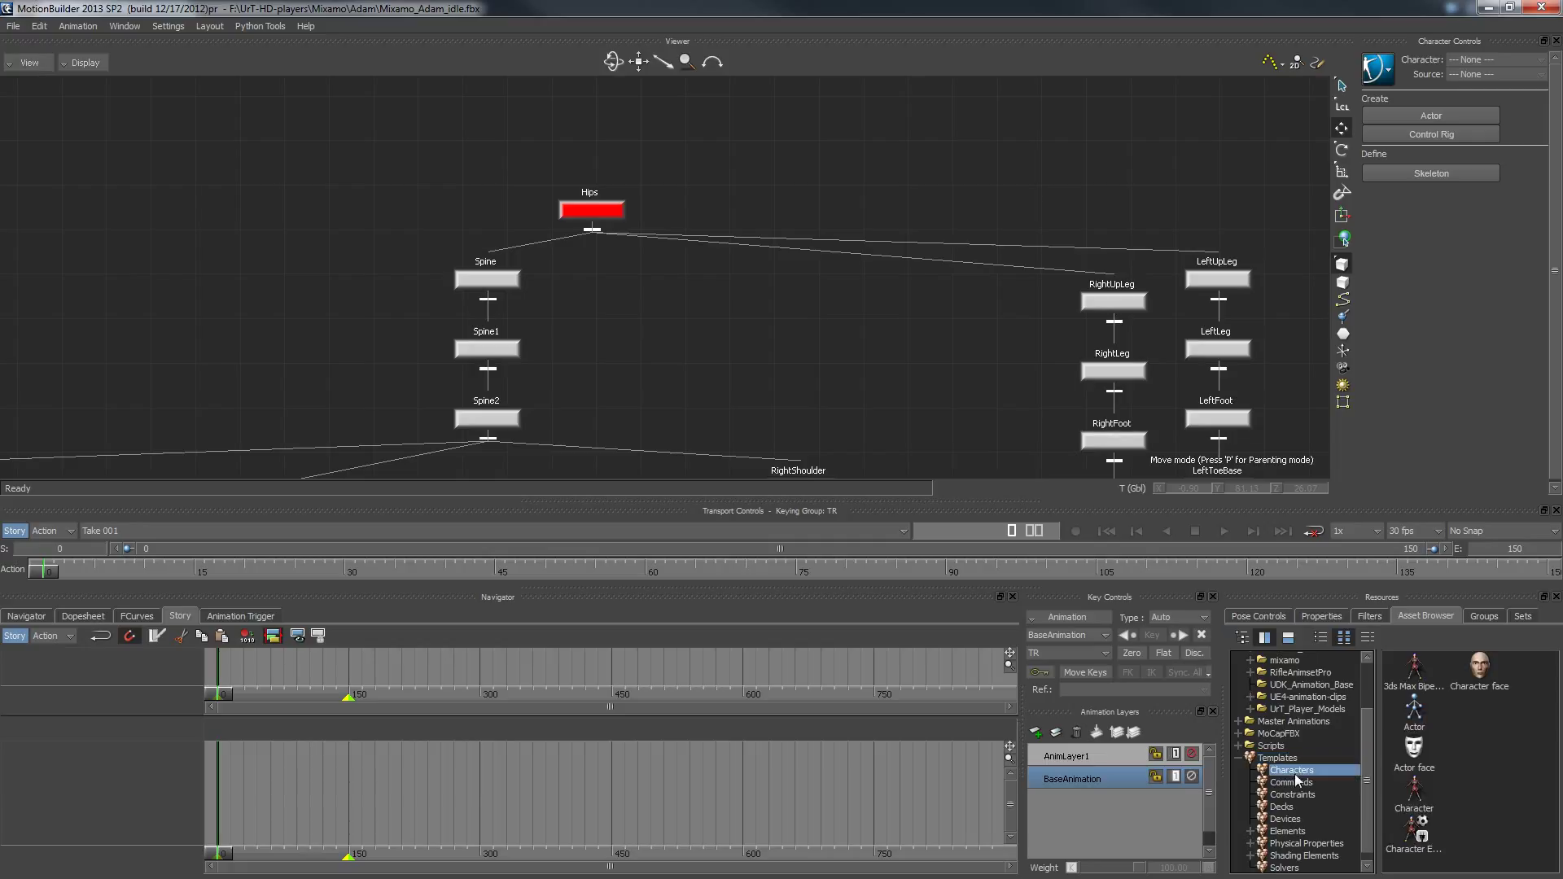
- Apply the Character template to the Hips node and characterize the skeleton as a biped
click(1423, 793)
drag(1426, 796, 665, 677)
drag(366, 239, 583, 225)
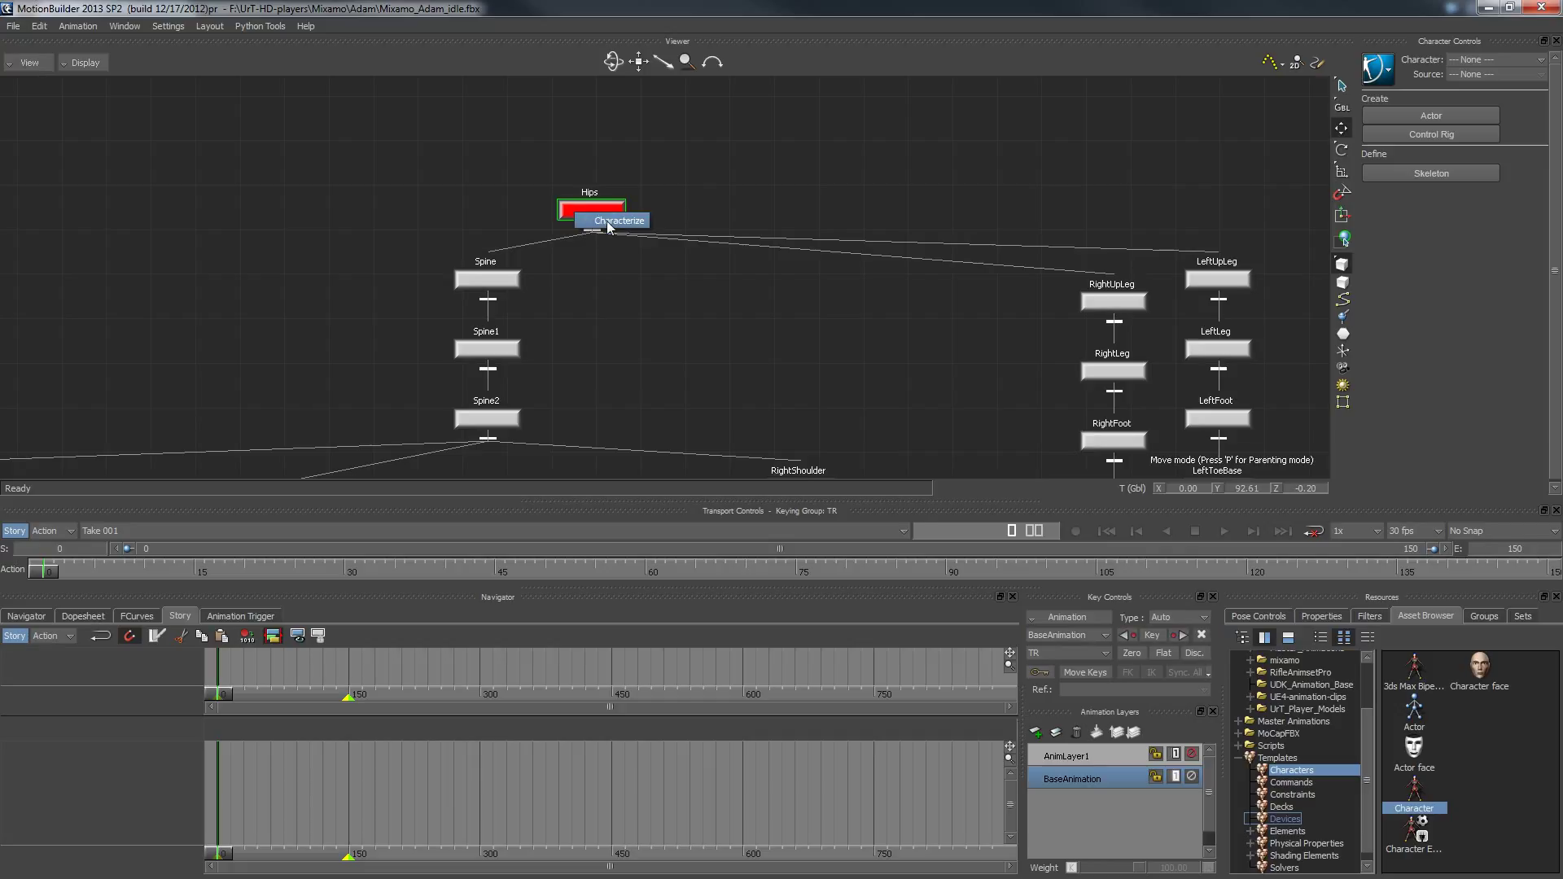
click(611, 221)
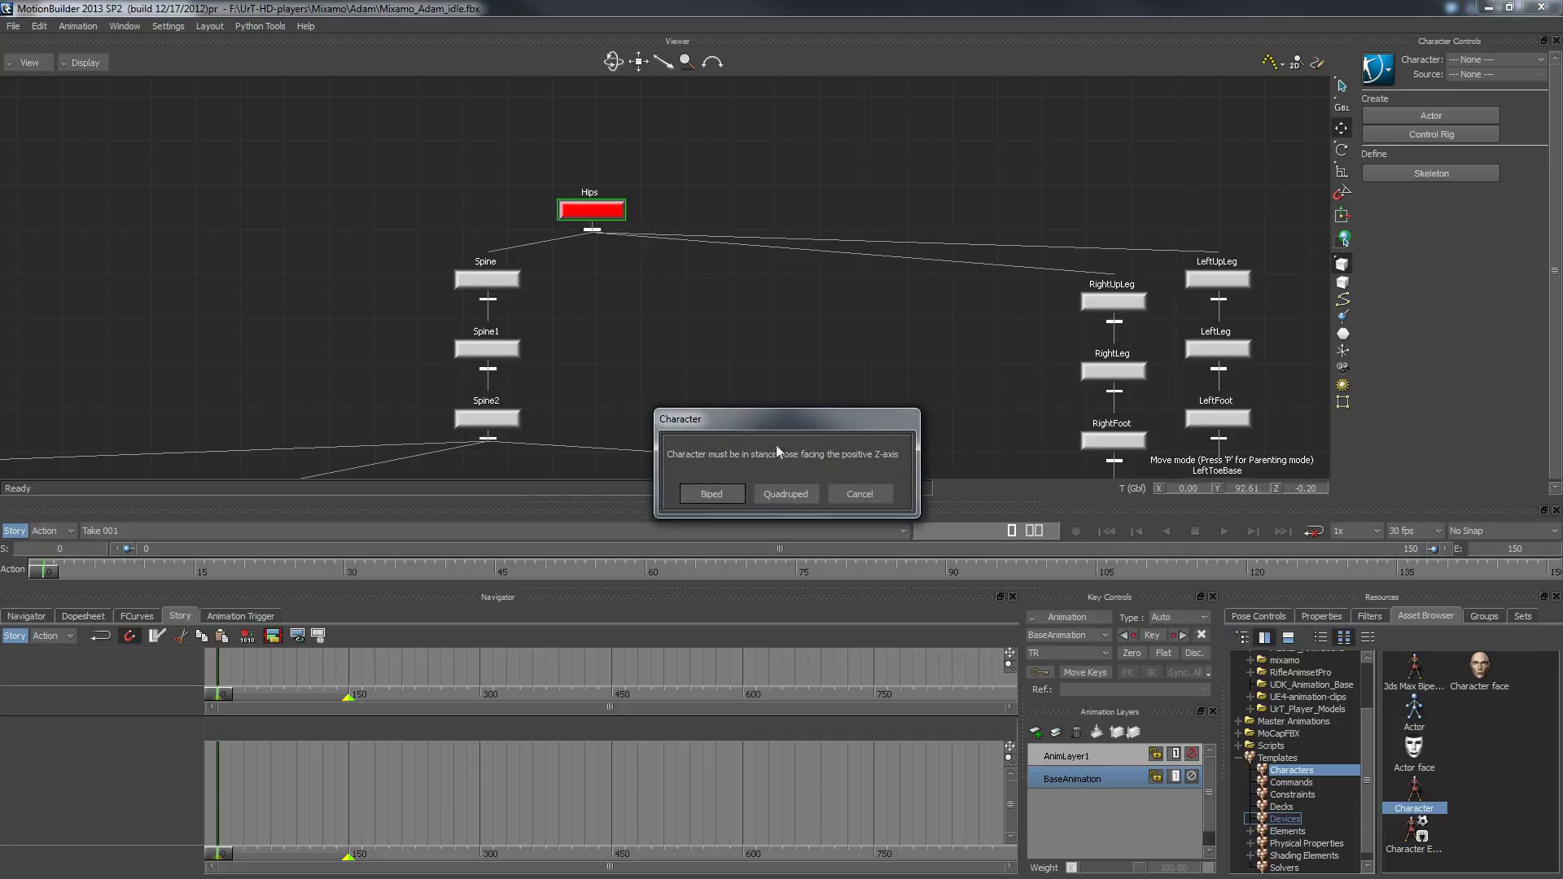
drag(871, 425, 883, 326)
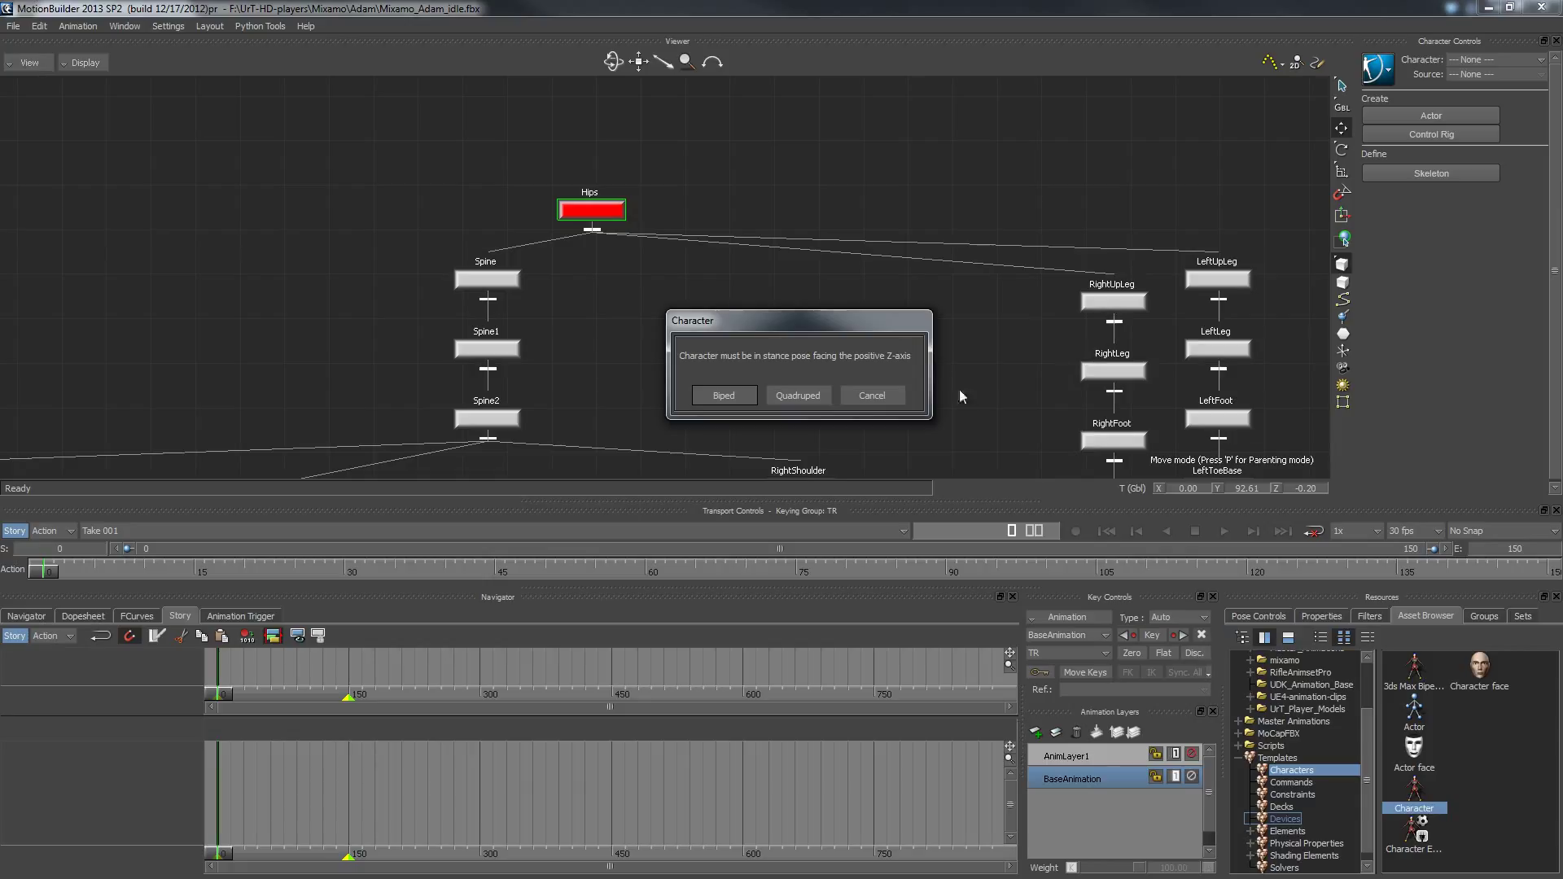
click(722, 397)
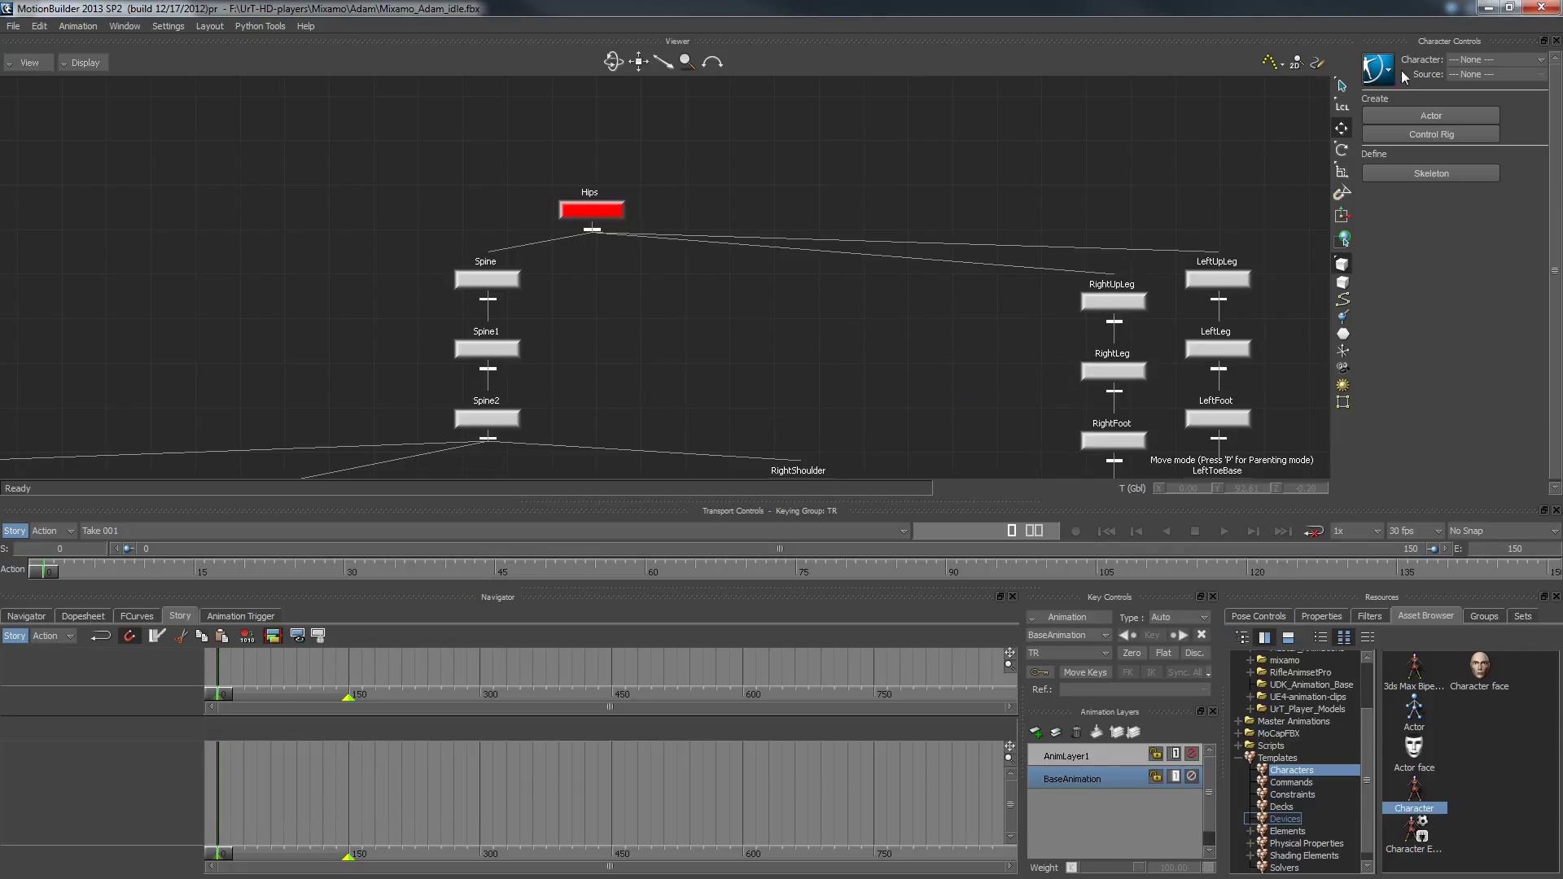
- Make Character the current character and create an FK/IK control rig as its source
click(1477, 61)
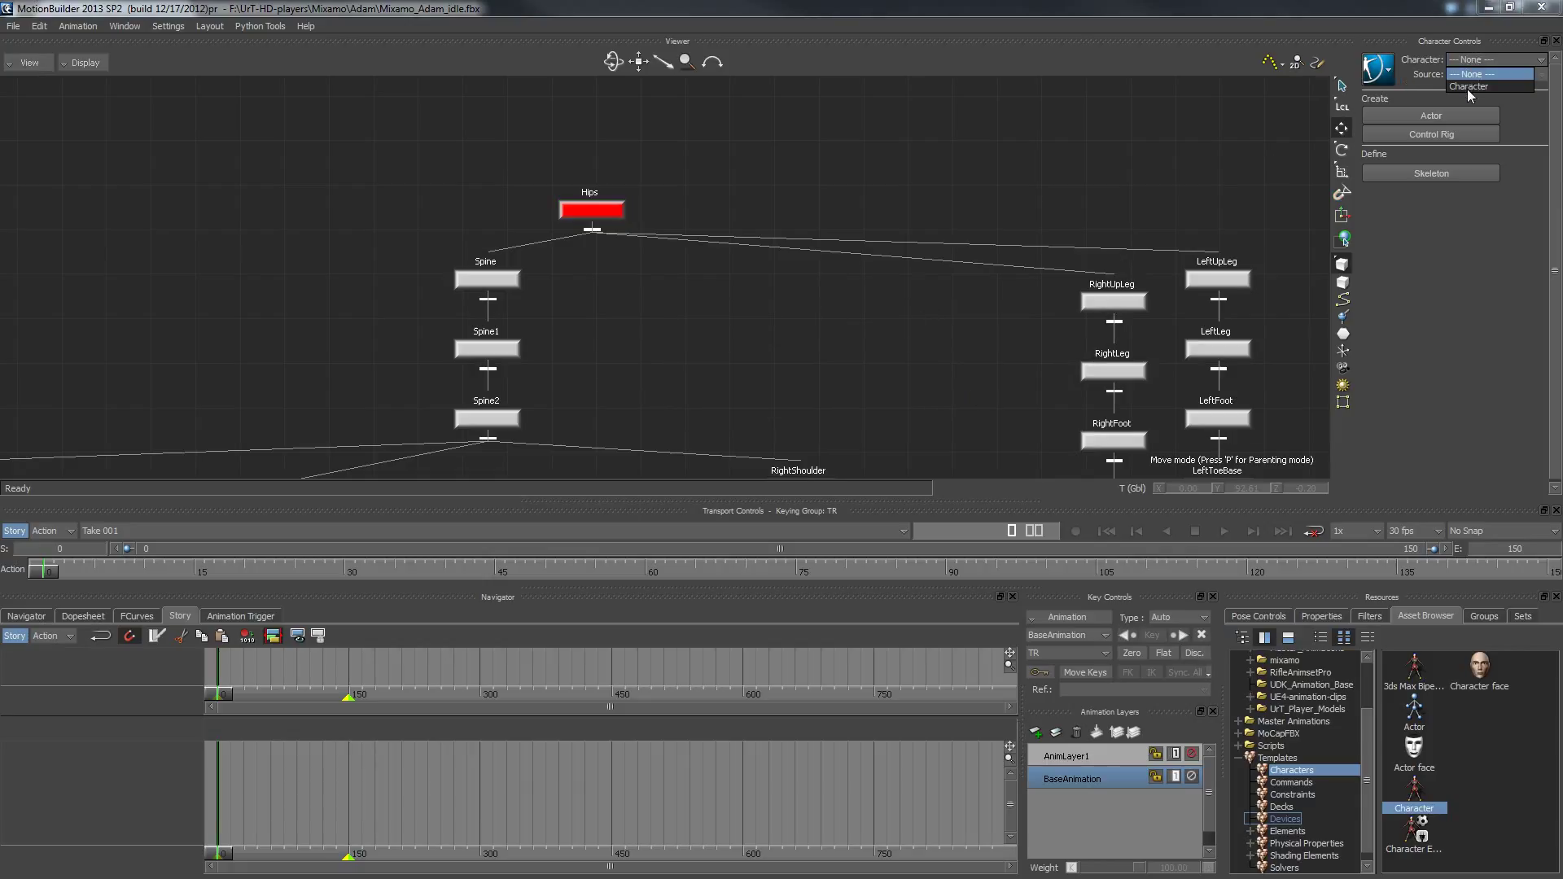
click(1467, 90)
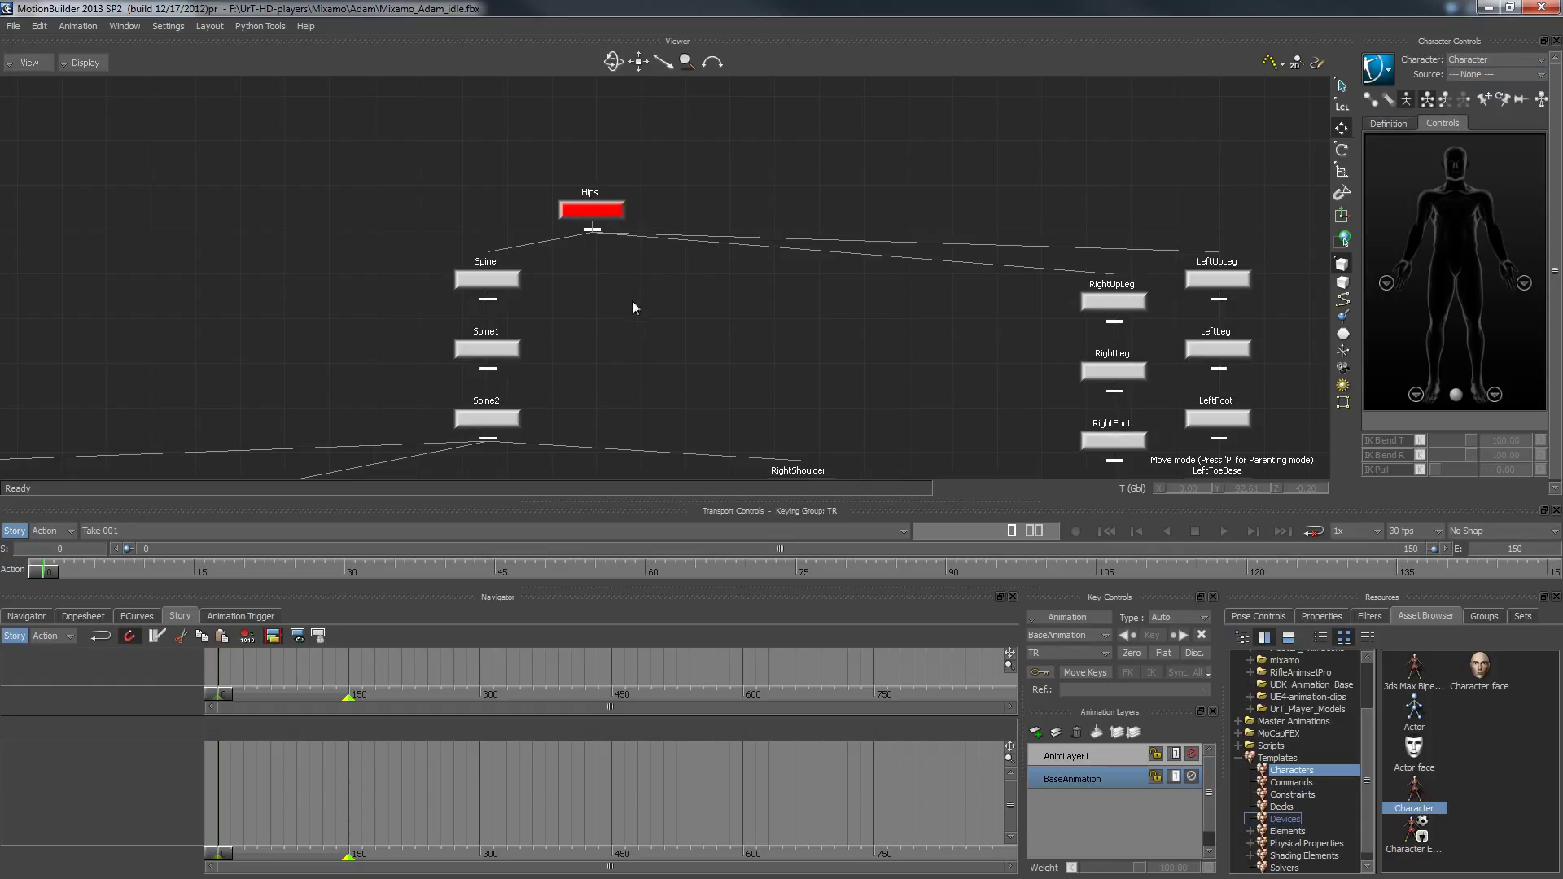
click(1494, 76)
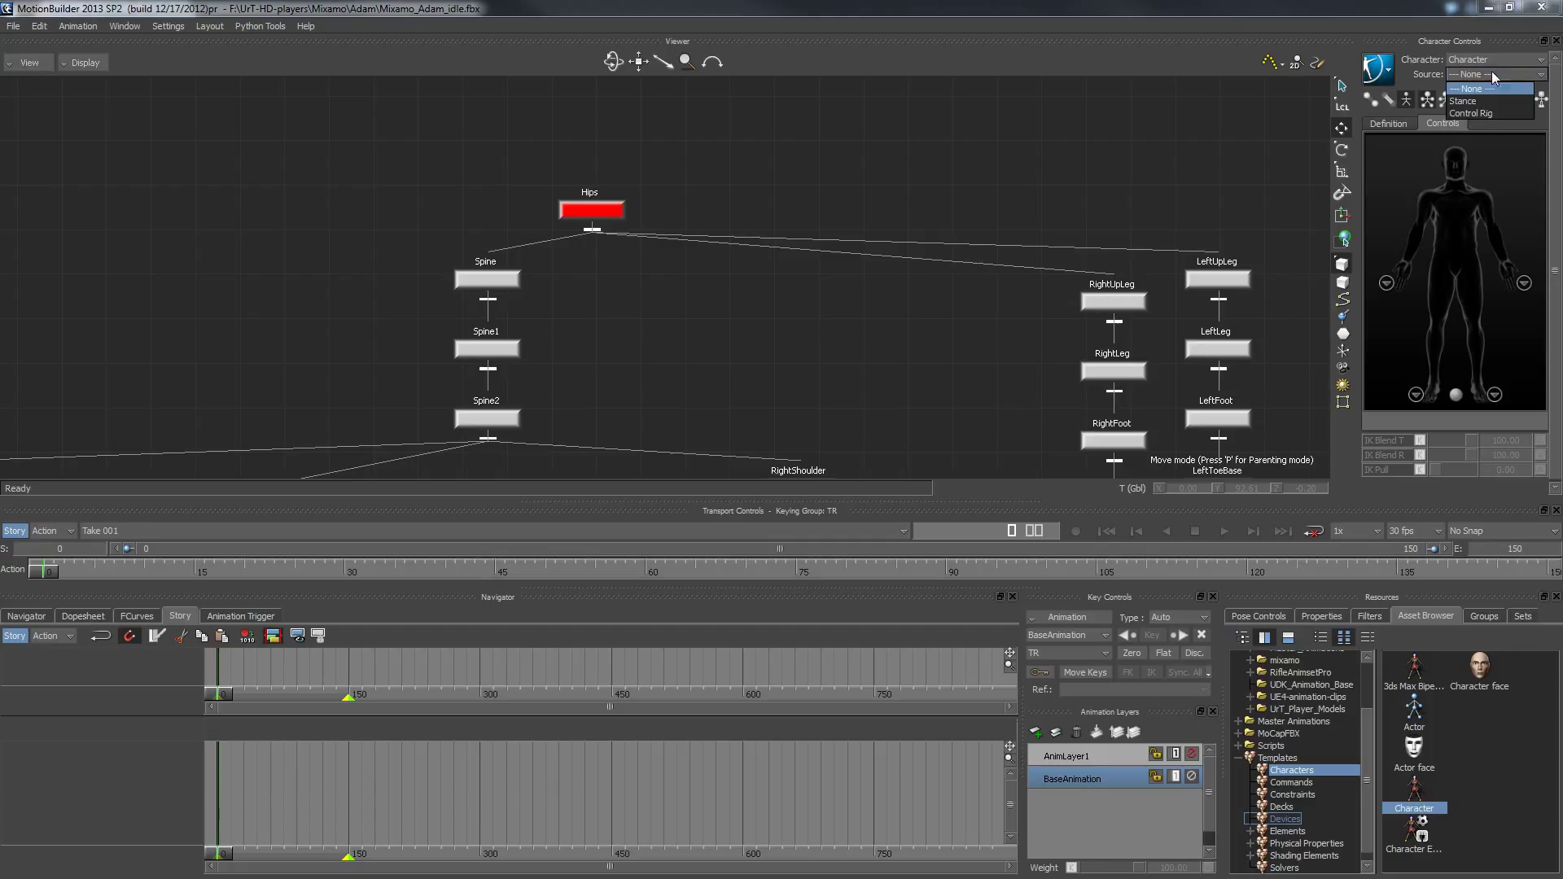
click(1467, 114)
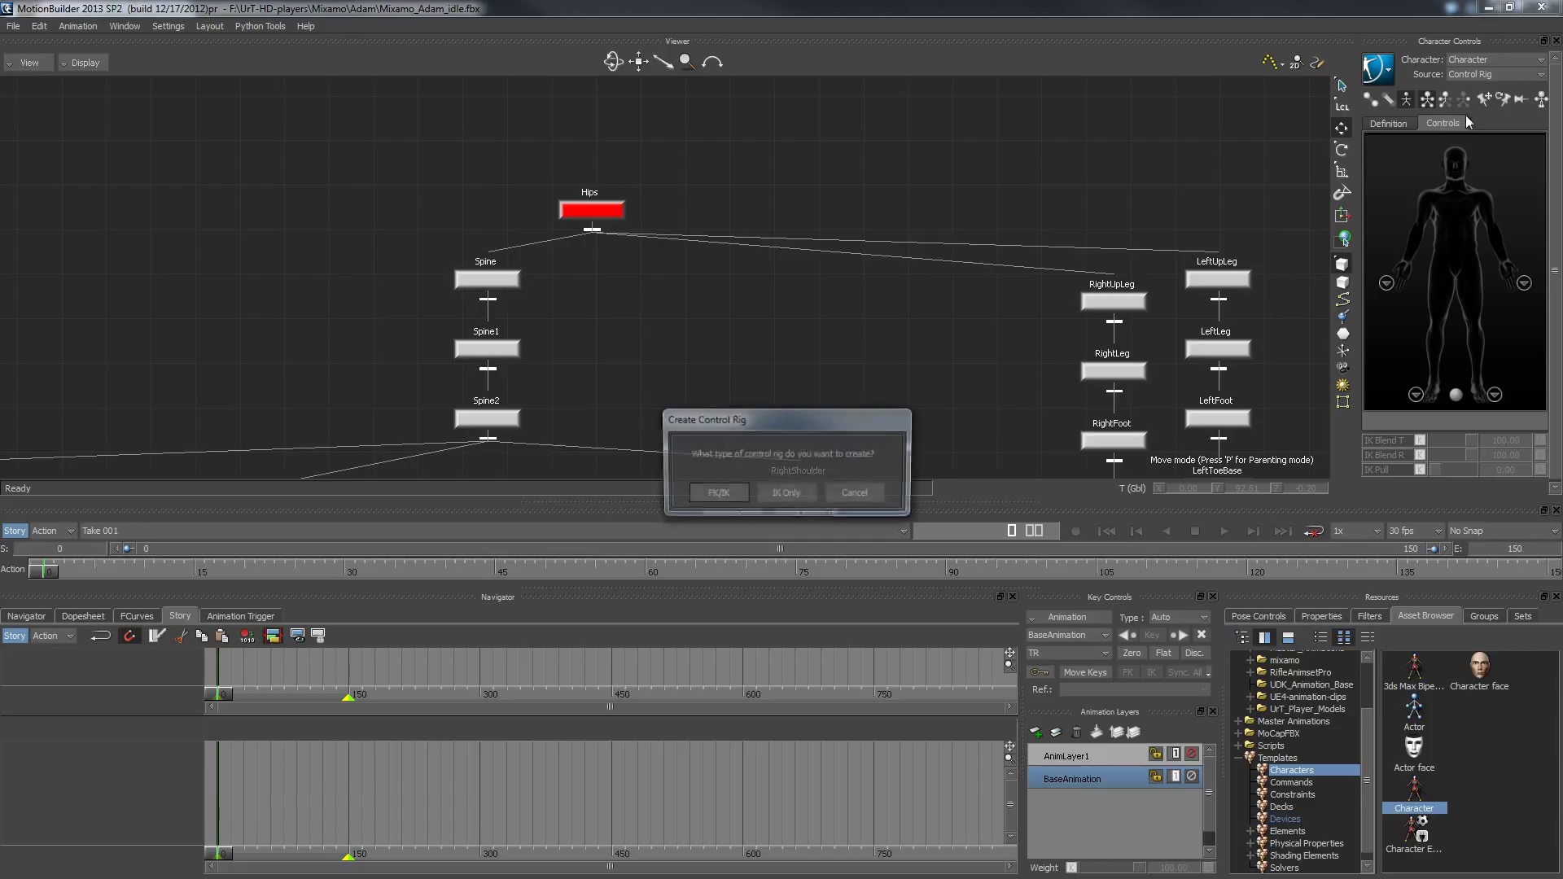
click(717, 494)
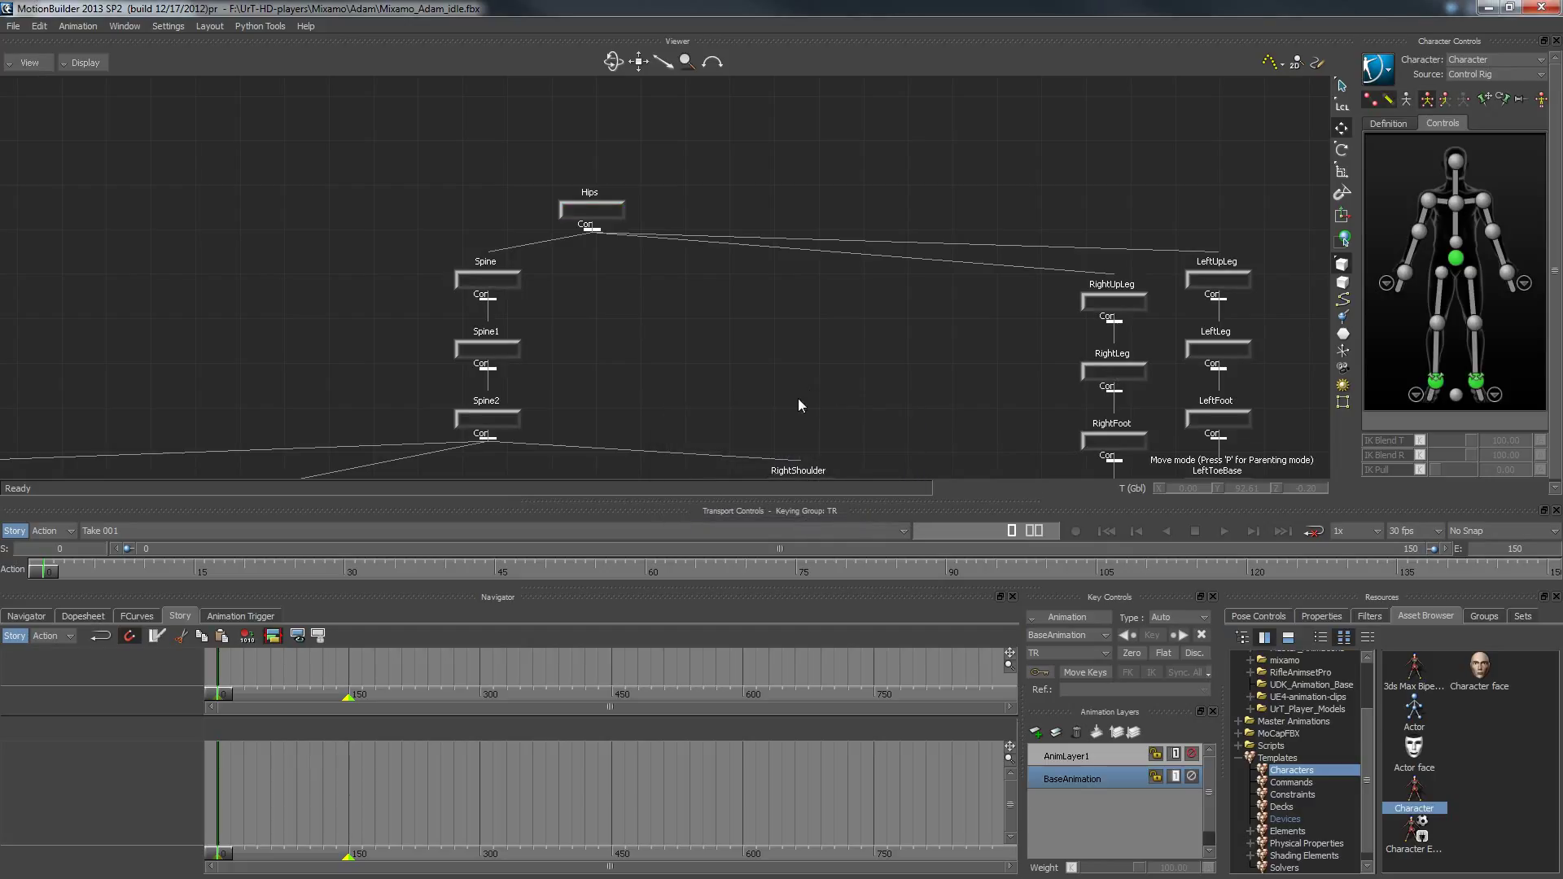
- Test the control rig in the perspective view by moving the left wrist, chest and right ankle effectors, undoing the moves
key(ctrl+e)
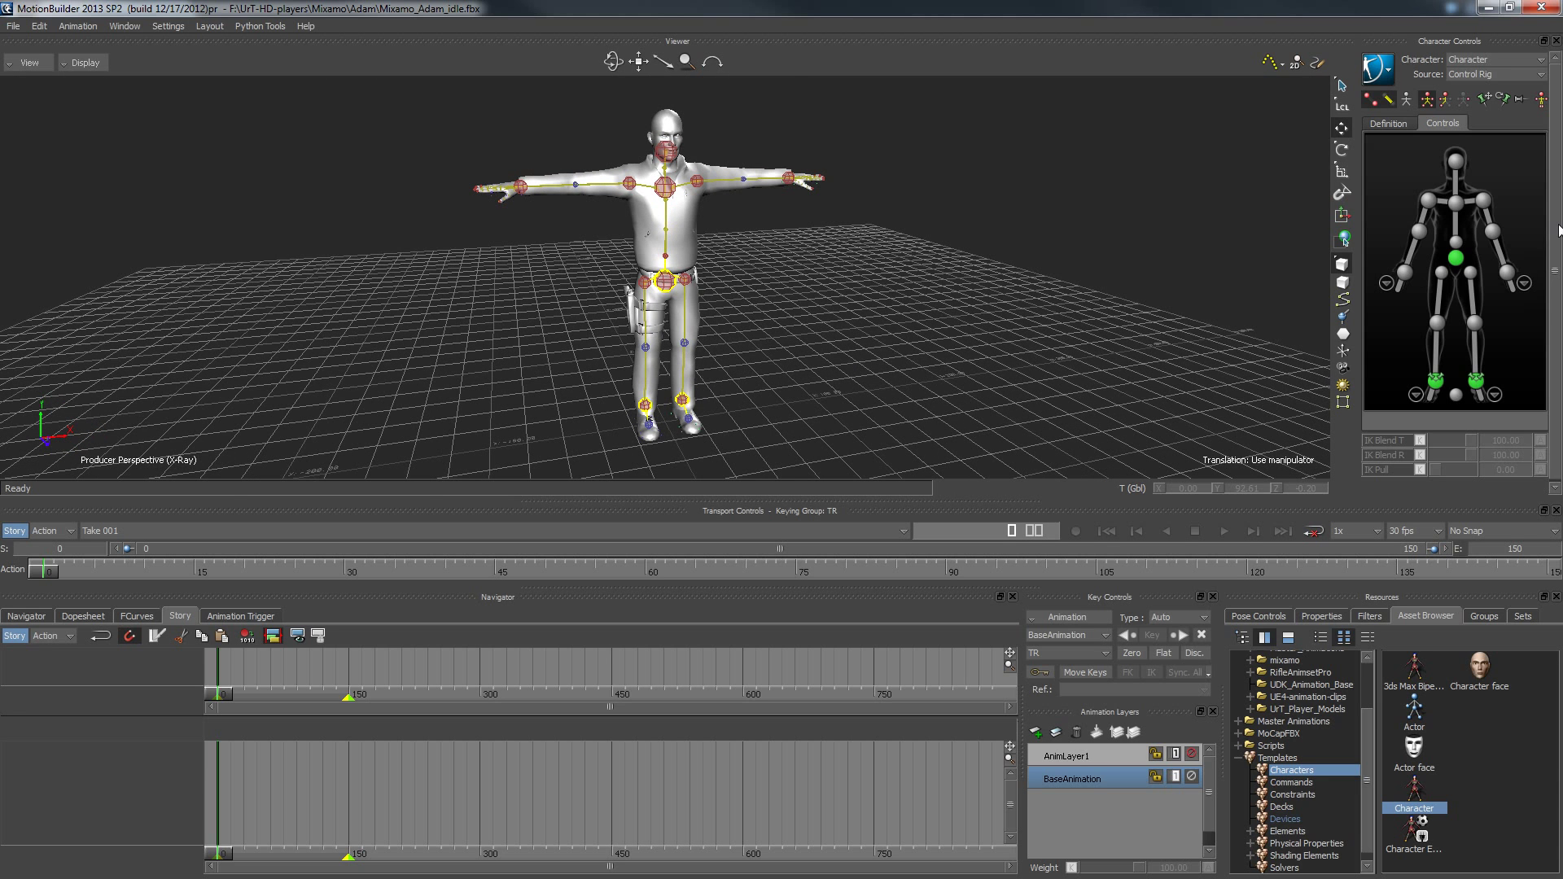
click(1505, 275)
drag(814, 179, 993, 224)
key(ctrl+z)
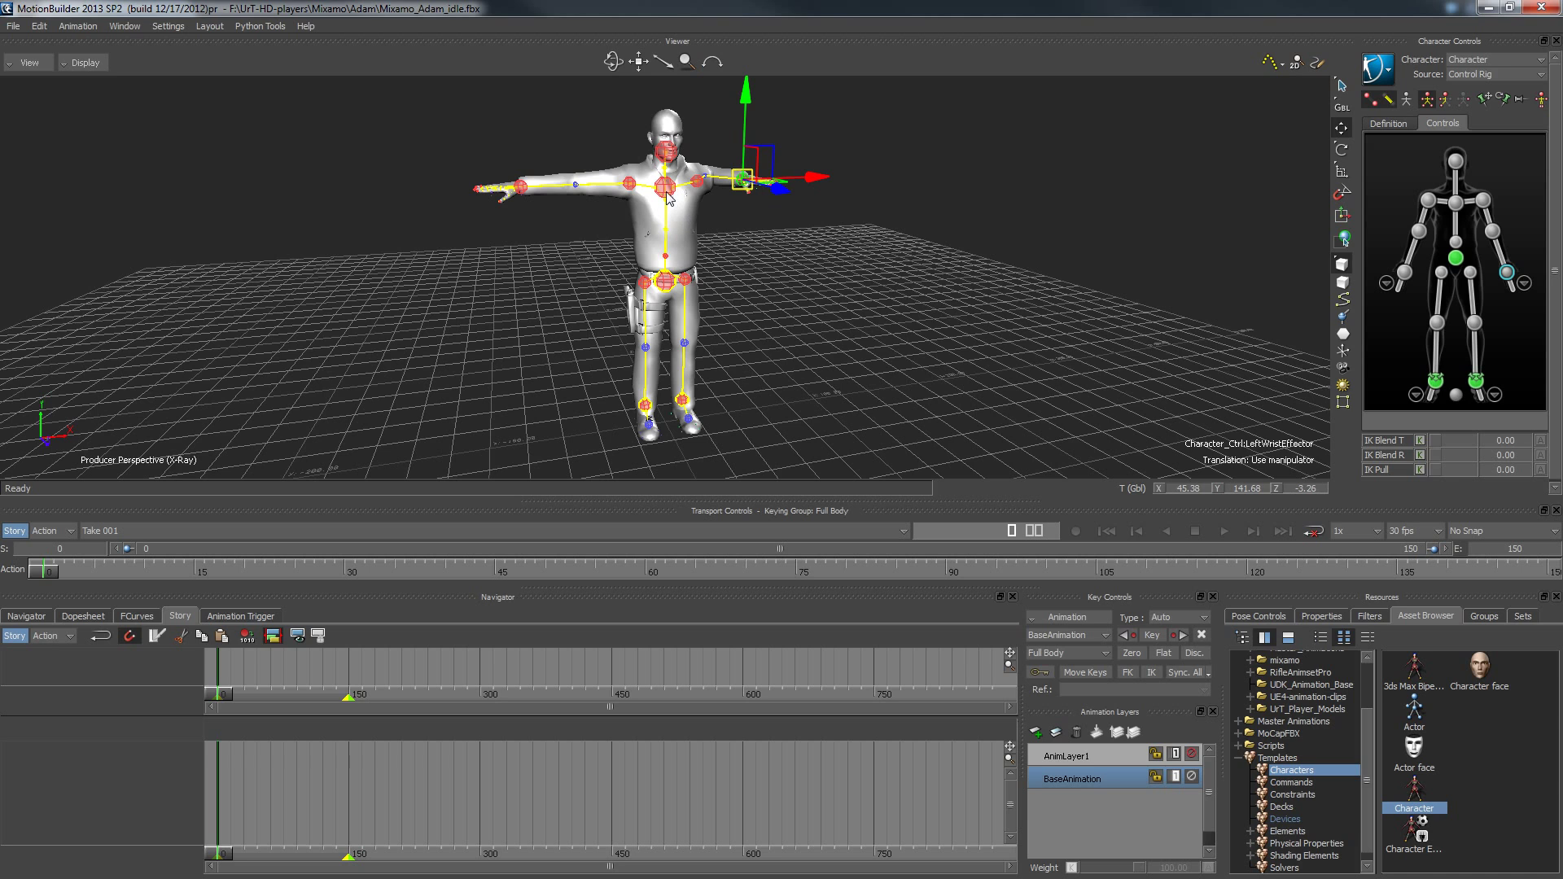
click(666, 196)
drag(665, 195, 744, 324)
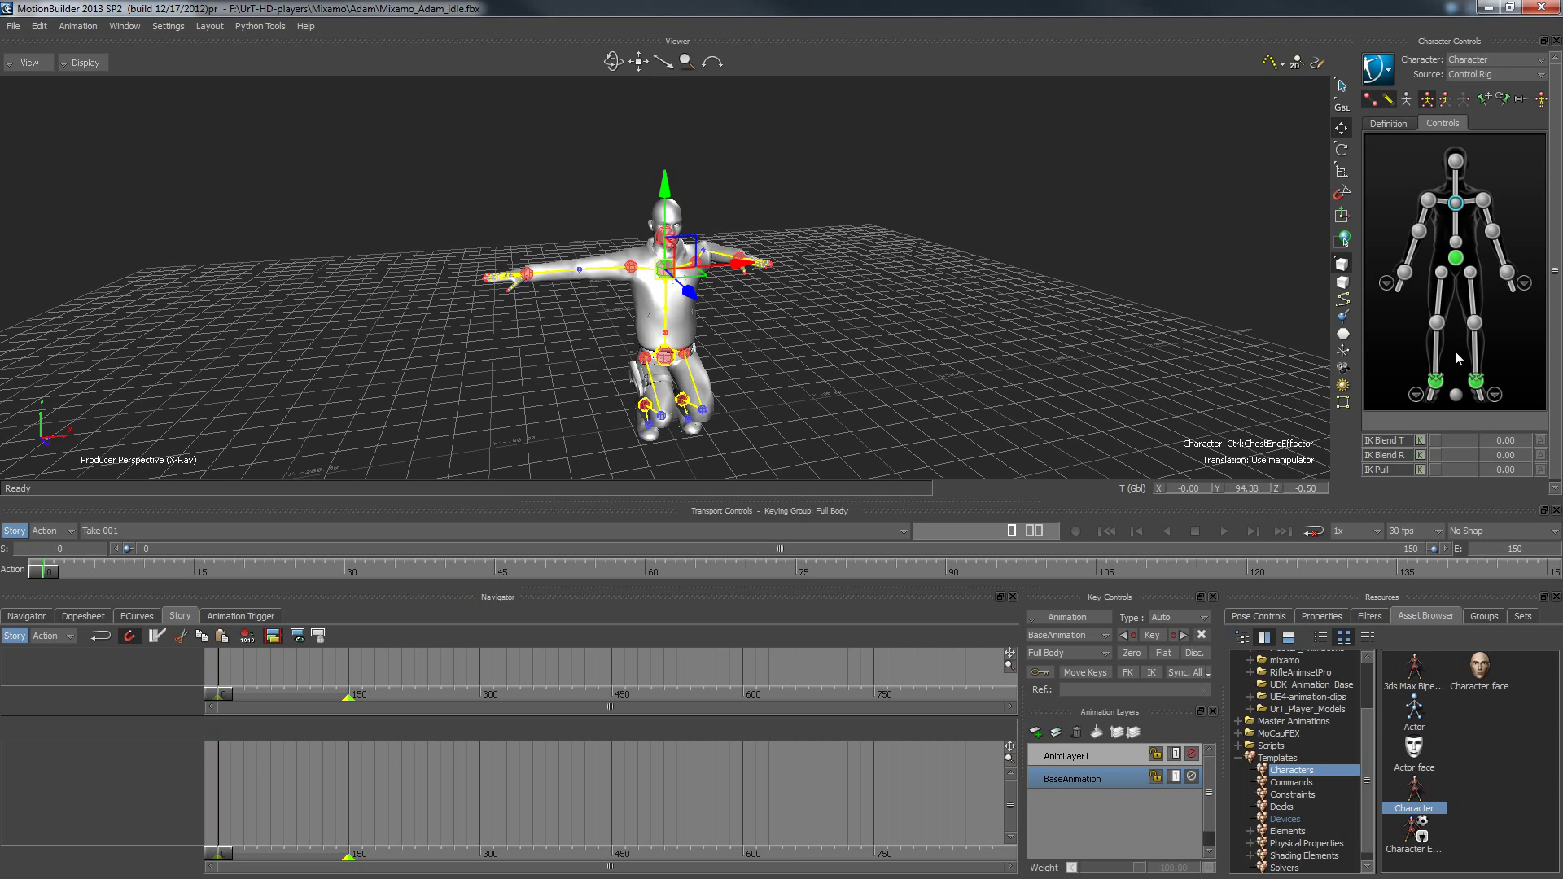
key(ctrl+z)
click(1436, 380)
drag(736, 390, 701, 409)
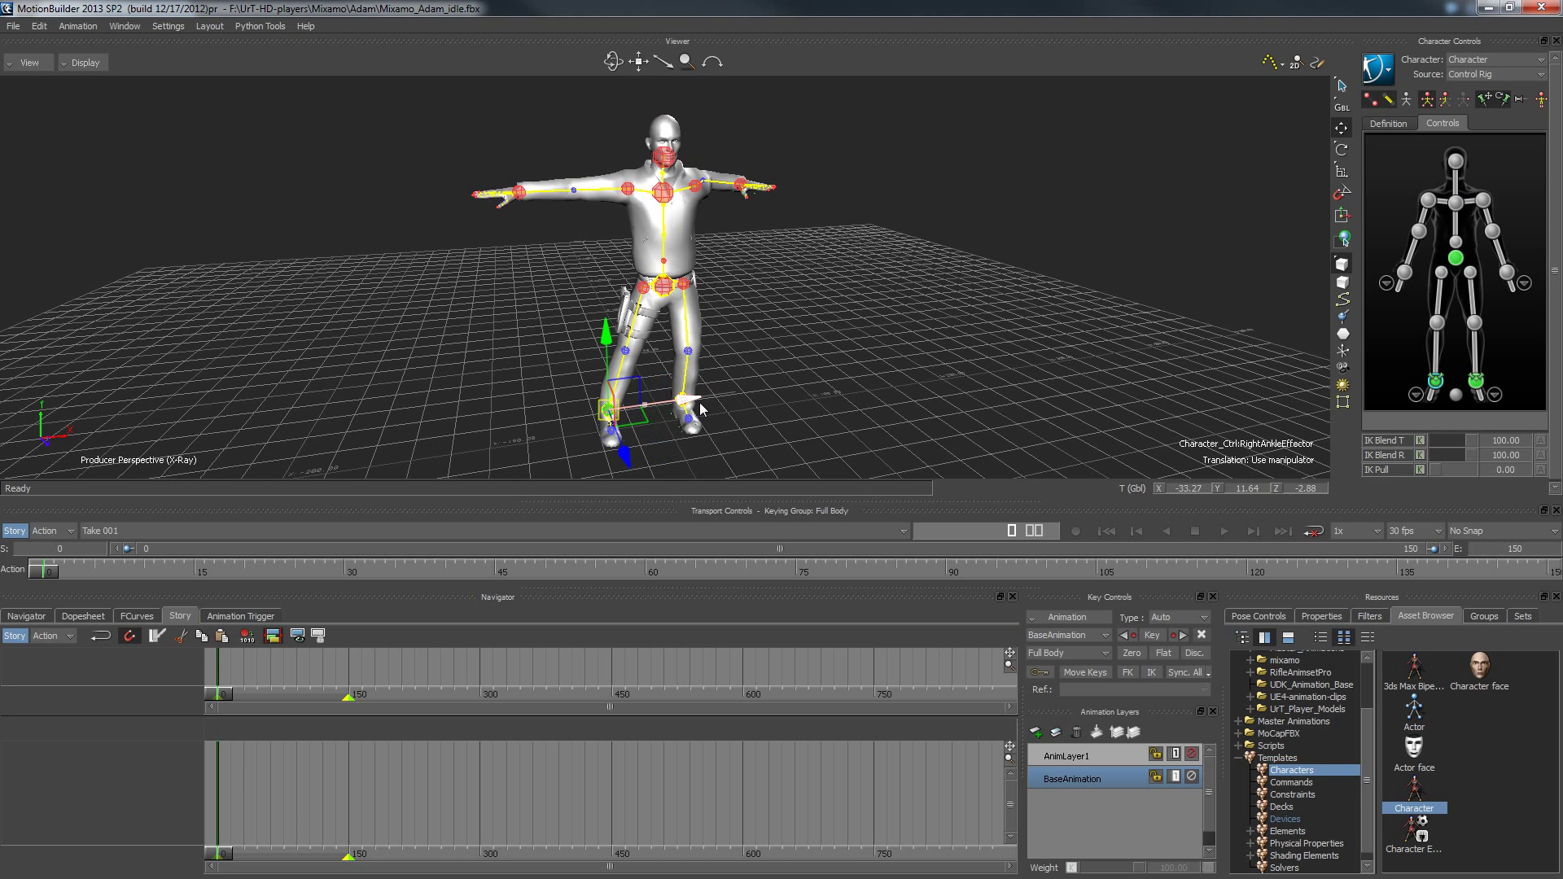
key(ctrl+z)
key(ctrl+z)
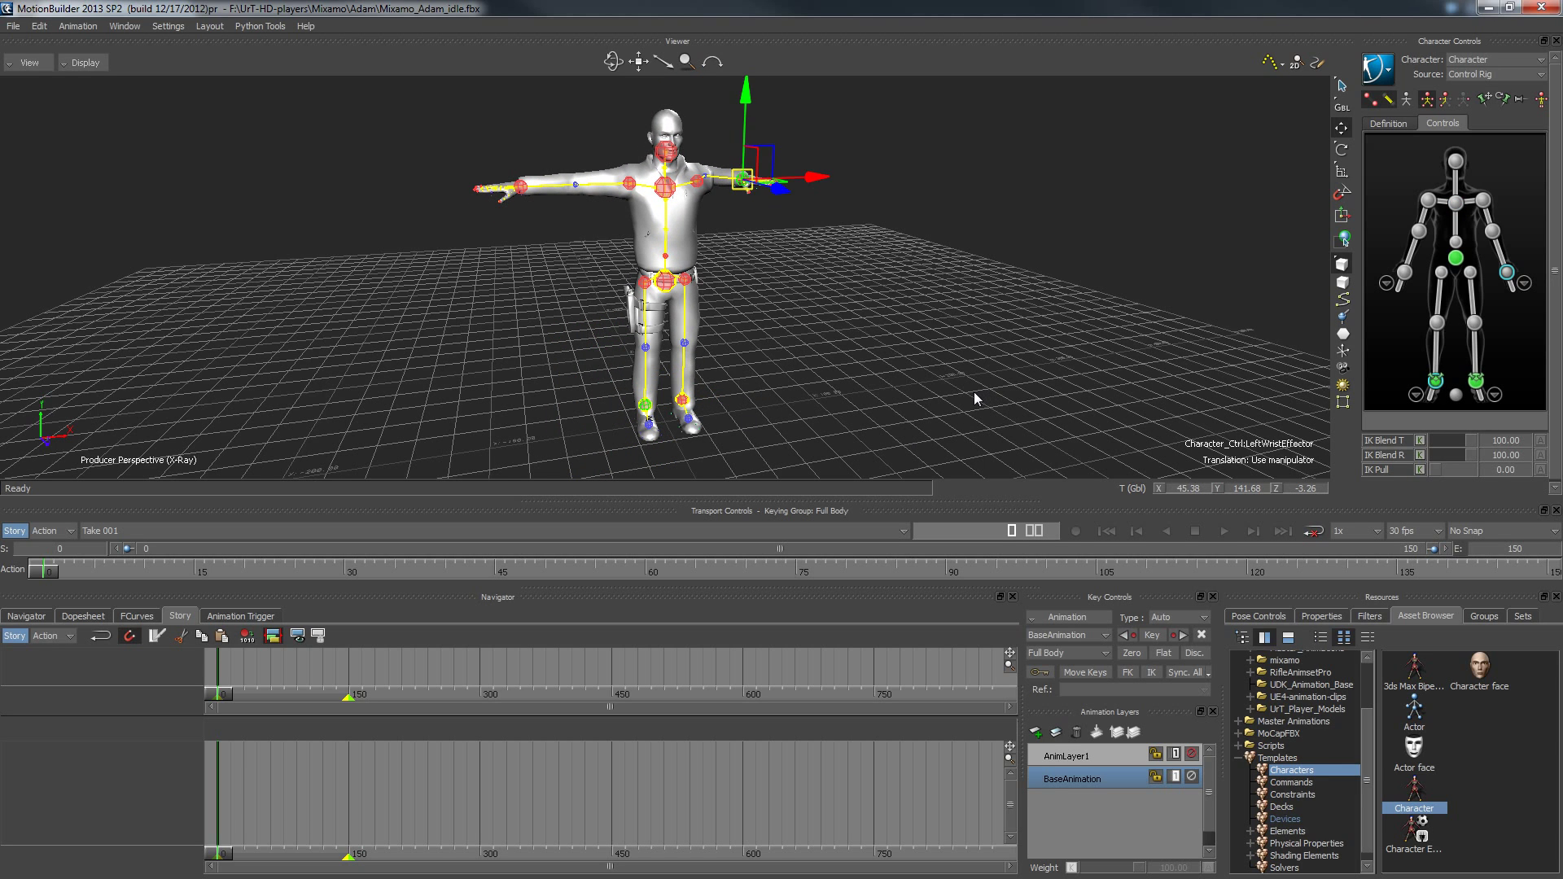
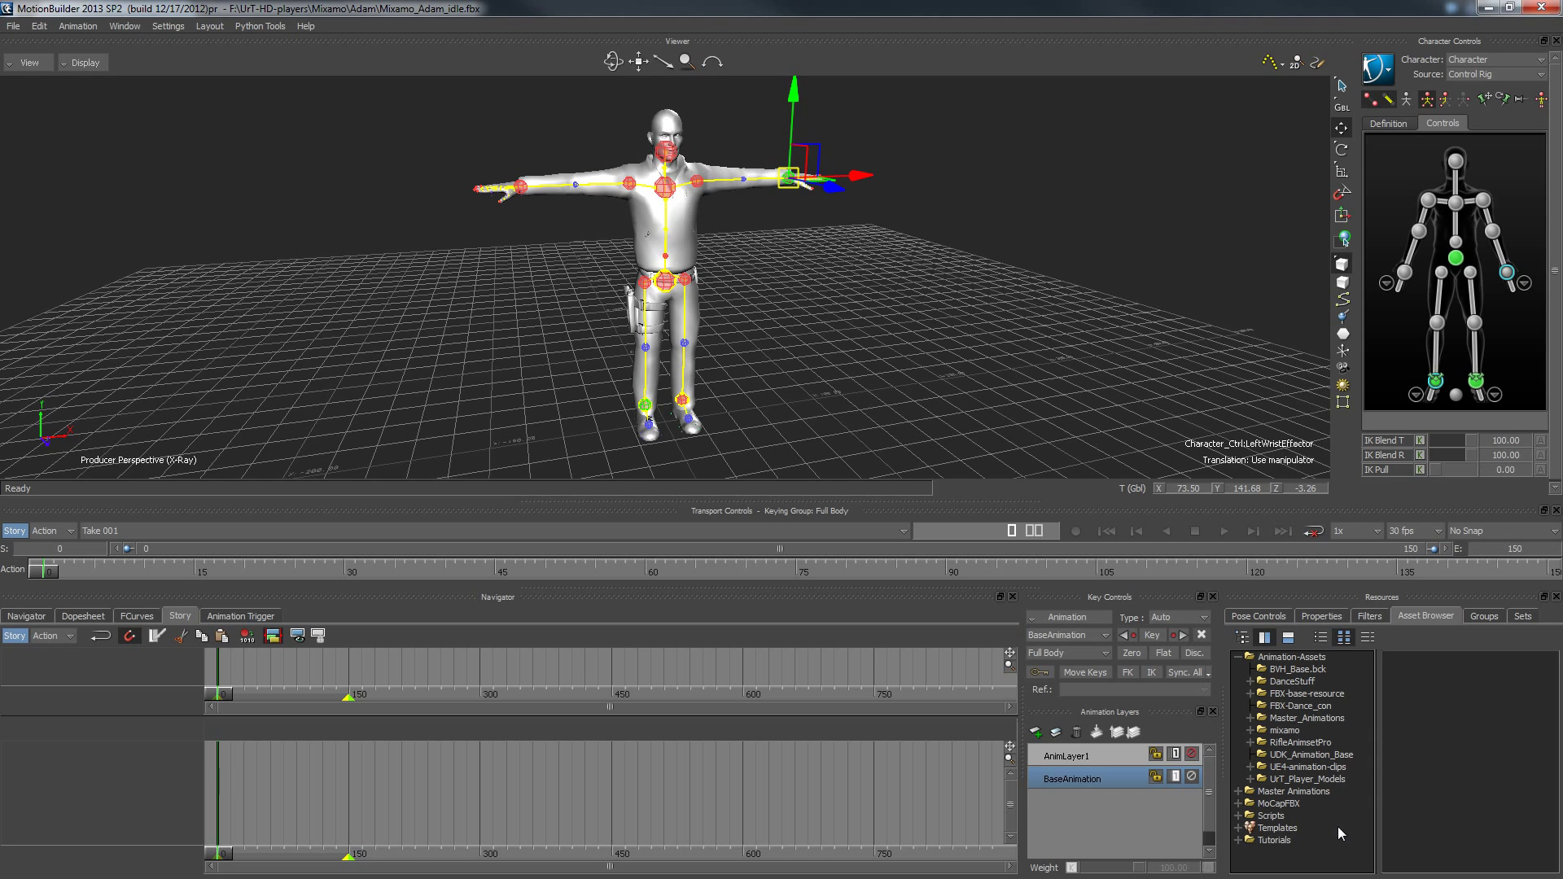
click(1386, 77)
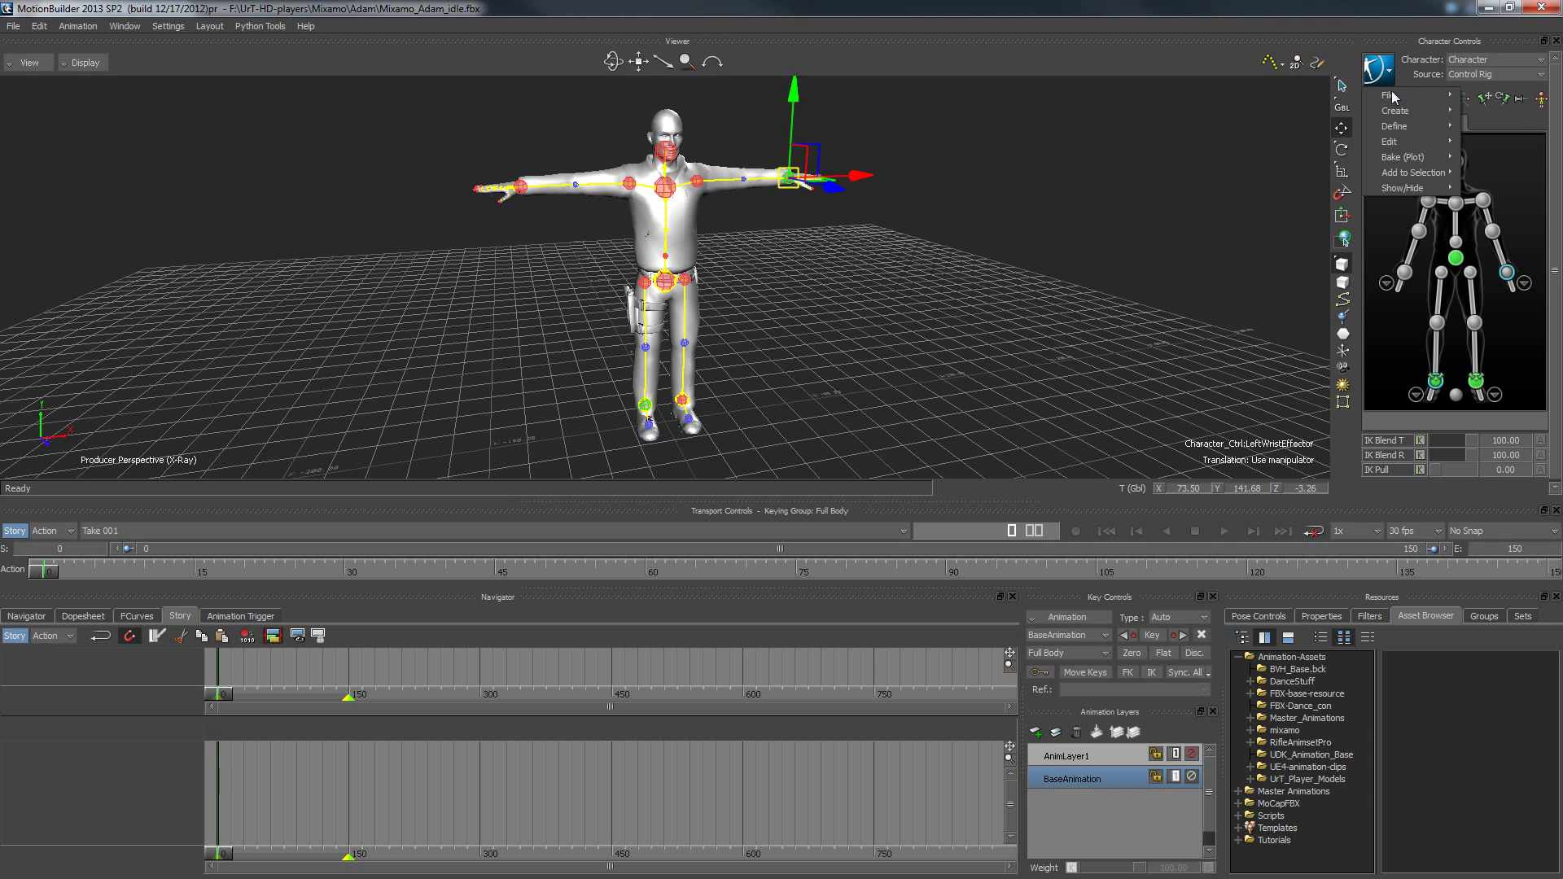
mouse_move(1409, 96)
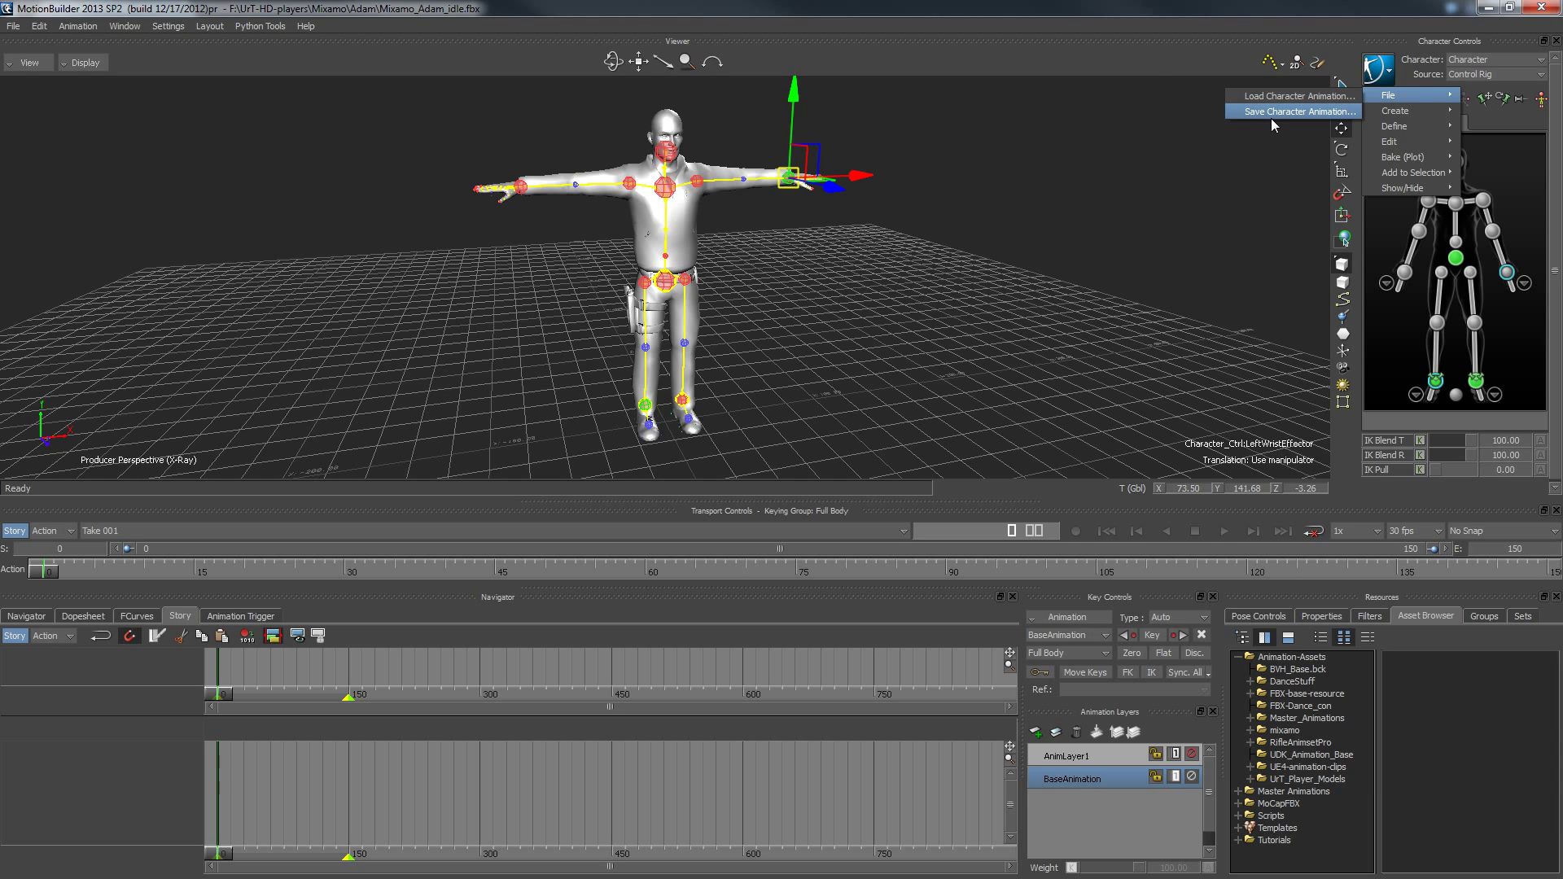
click(1138, 52)
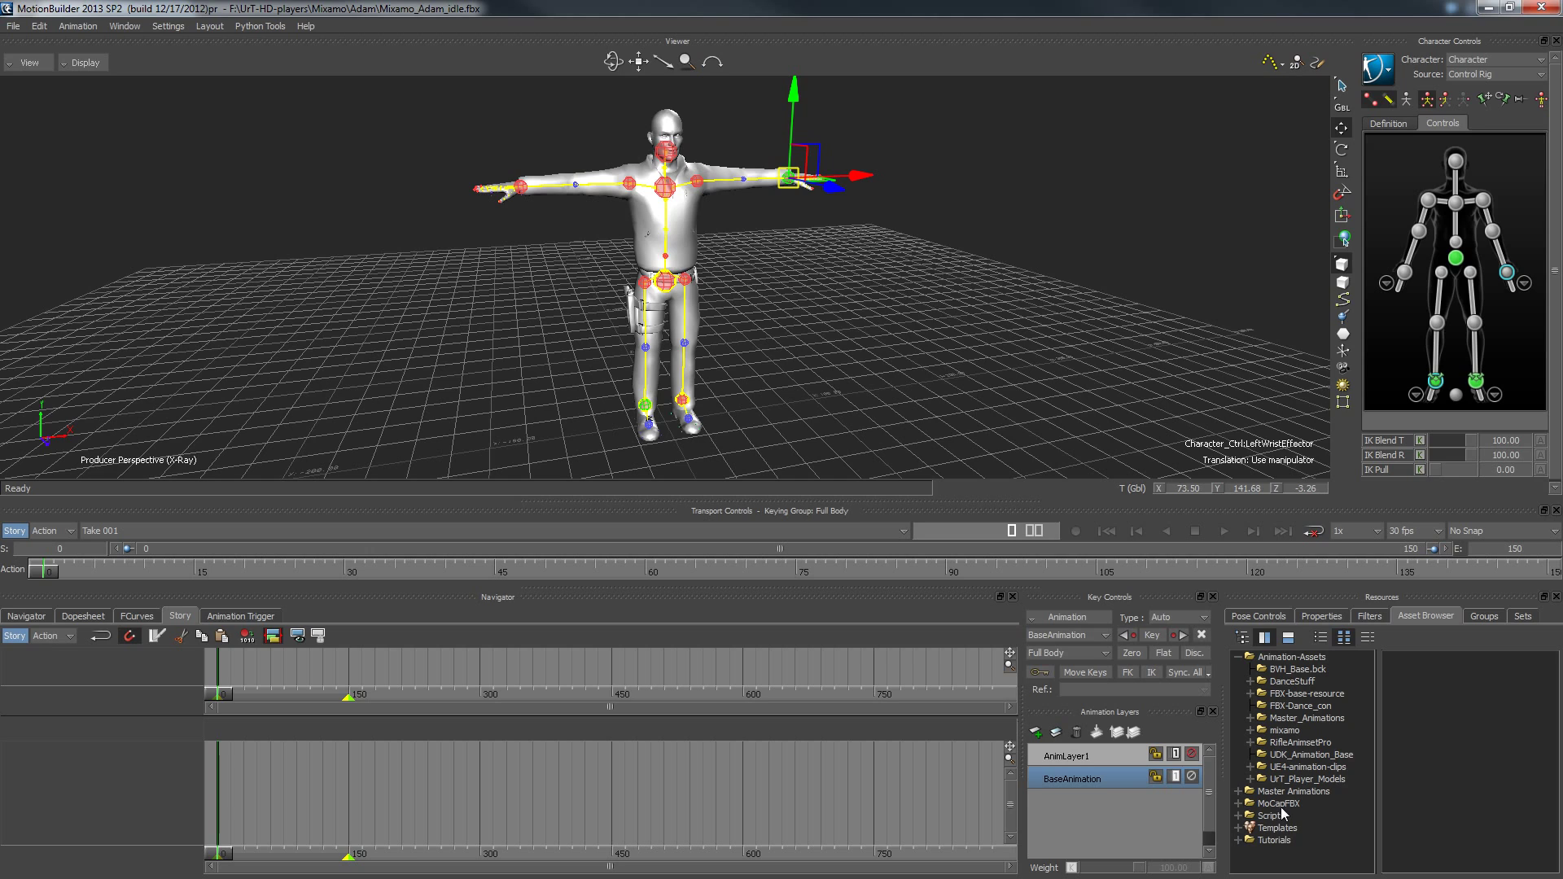
- Add the Maxamino_samba_dancing_1 clip from the mixamo assets to the Story as a character track for Character, starting at frame 0
click(1250, 730)
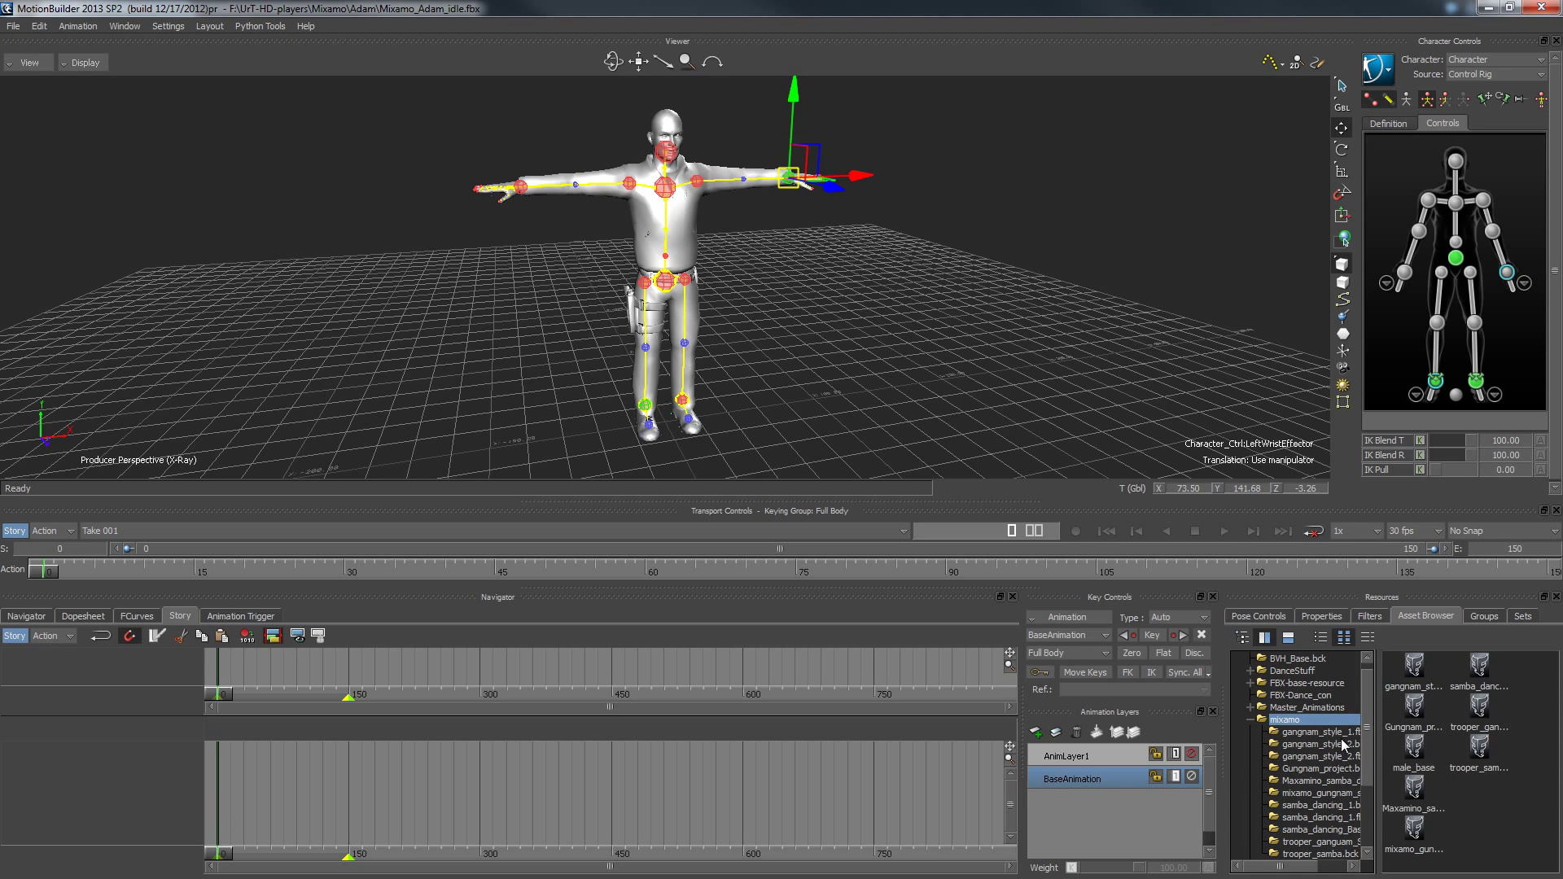
click(1426, 671)
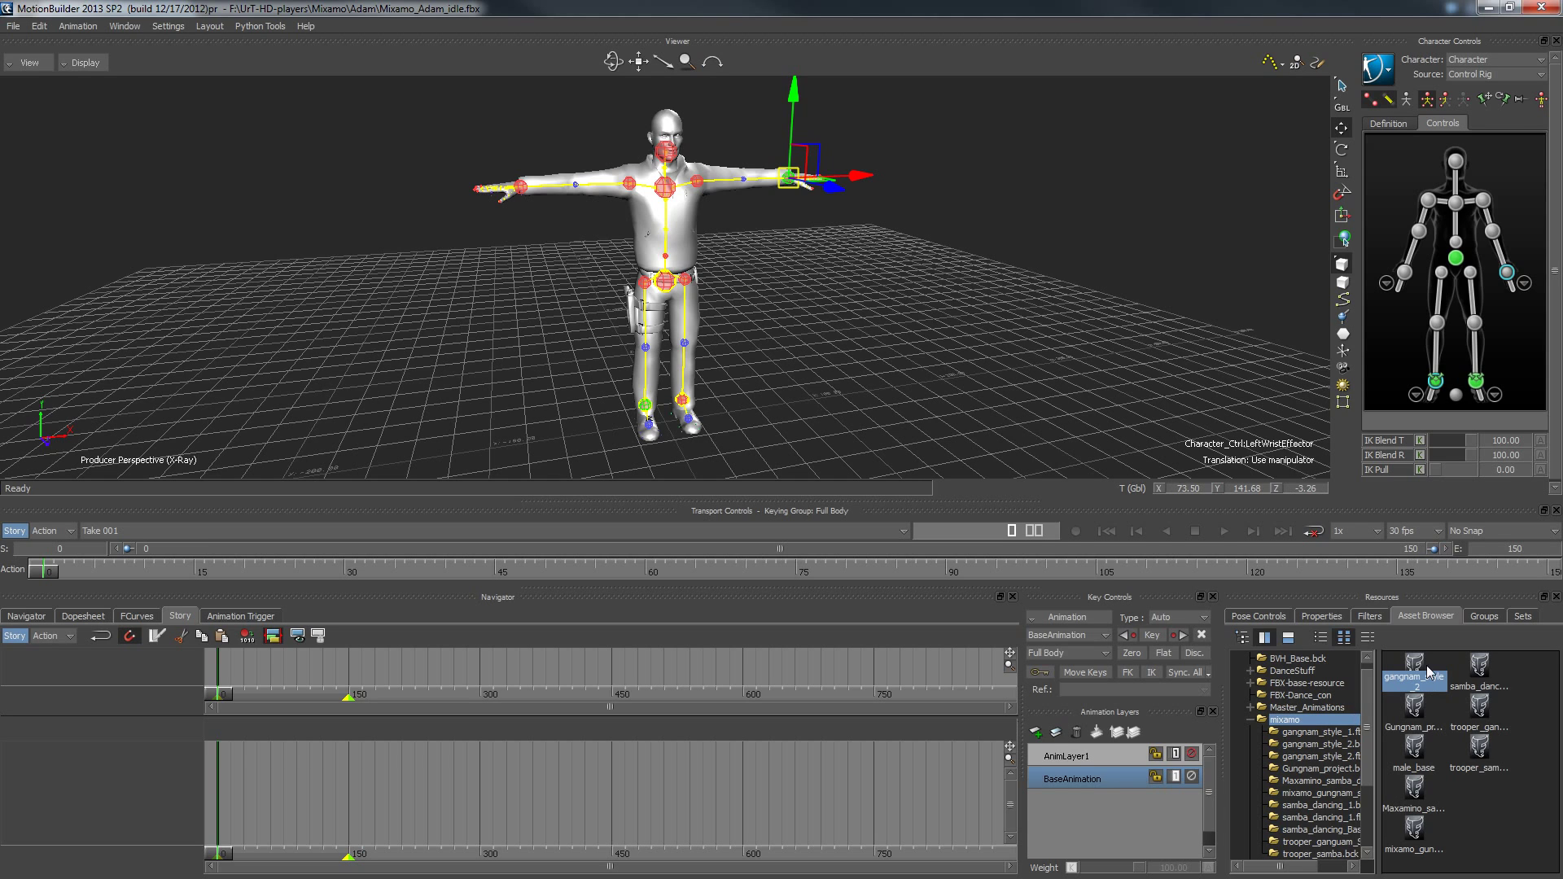
click(1414, 707)
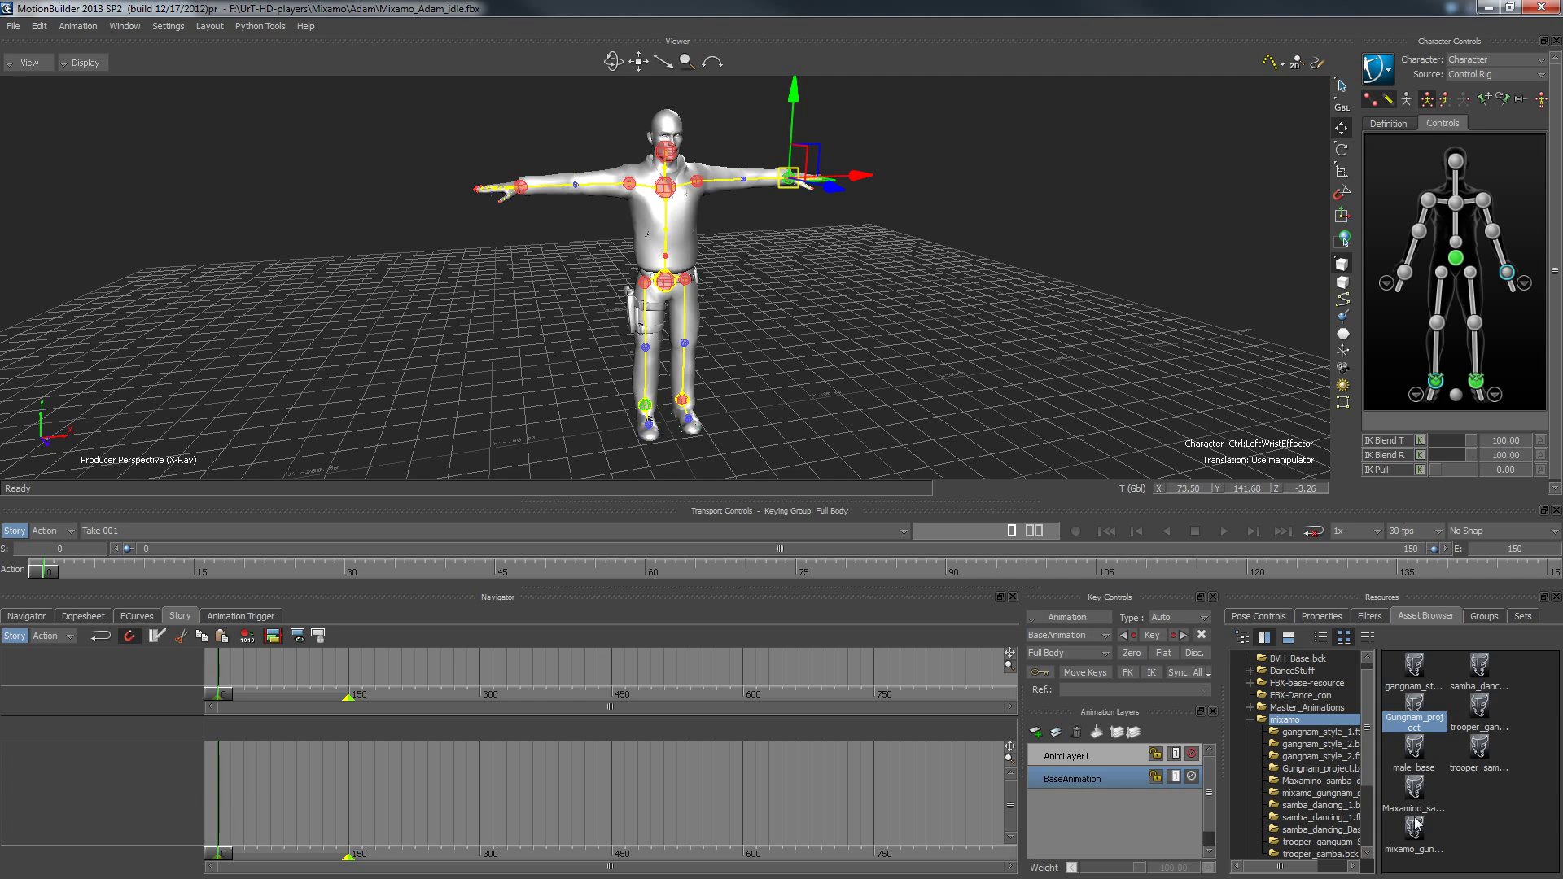
click(1417, 786)
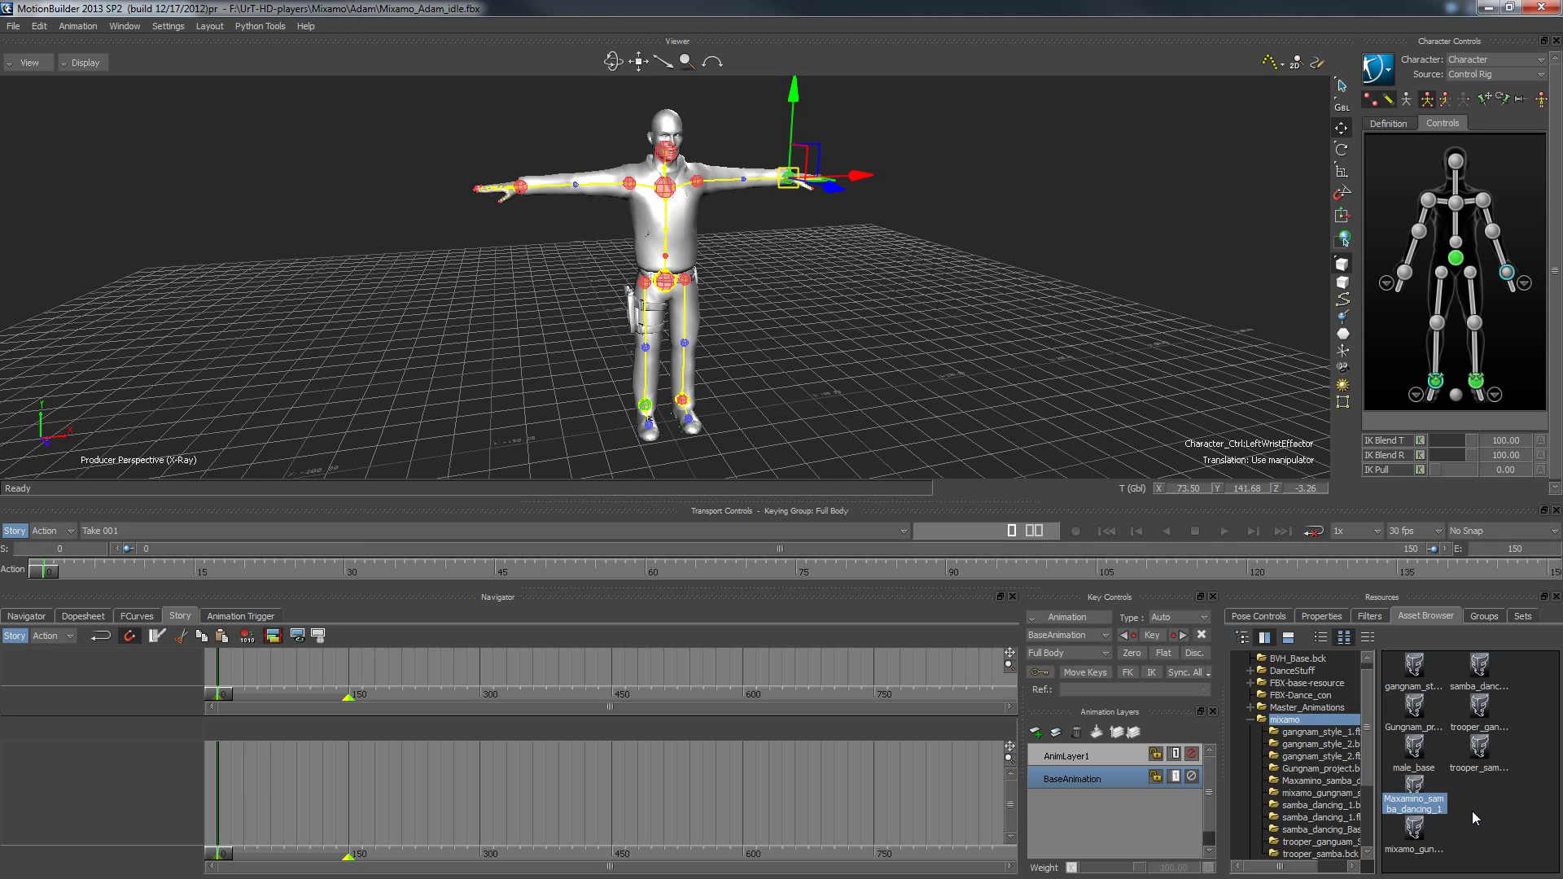
drag(1421, 802, 244, 758)
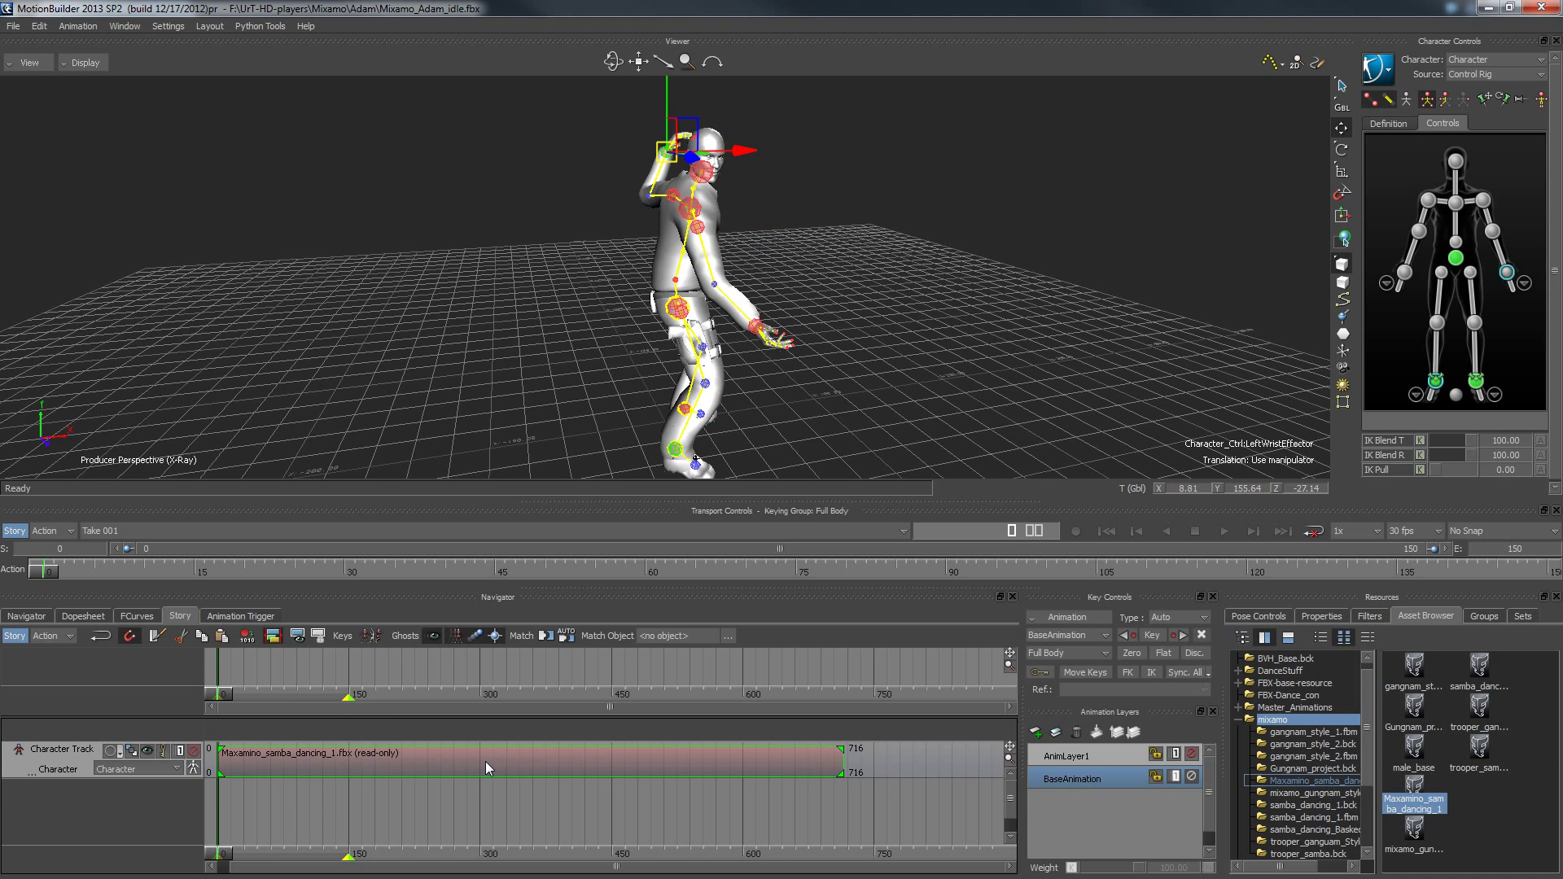
click(482, 760)
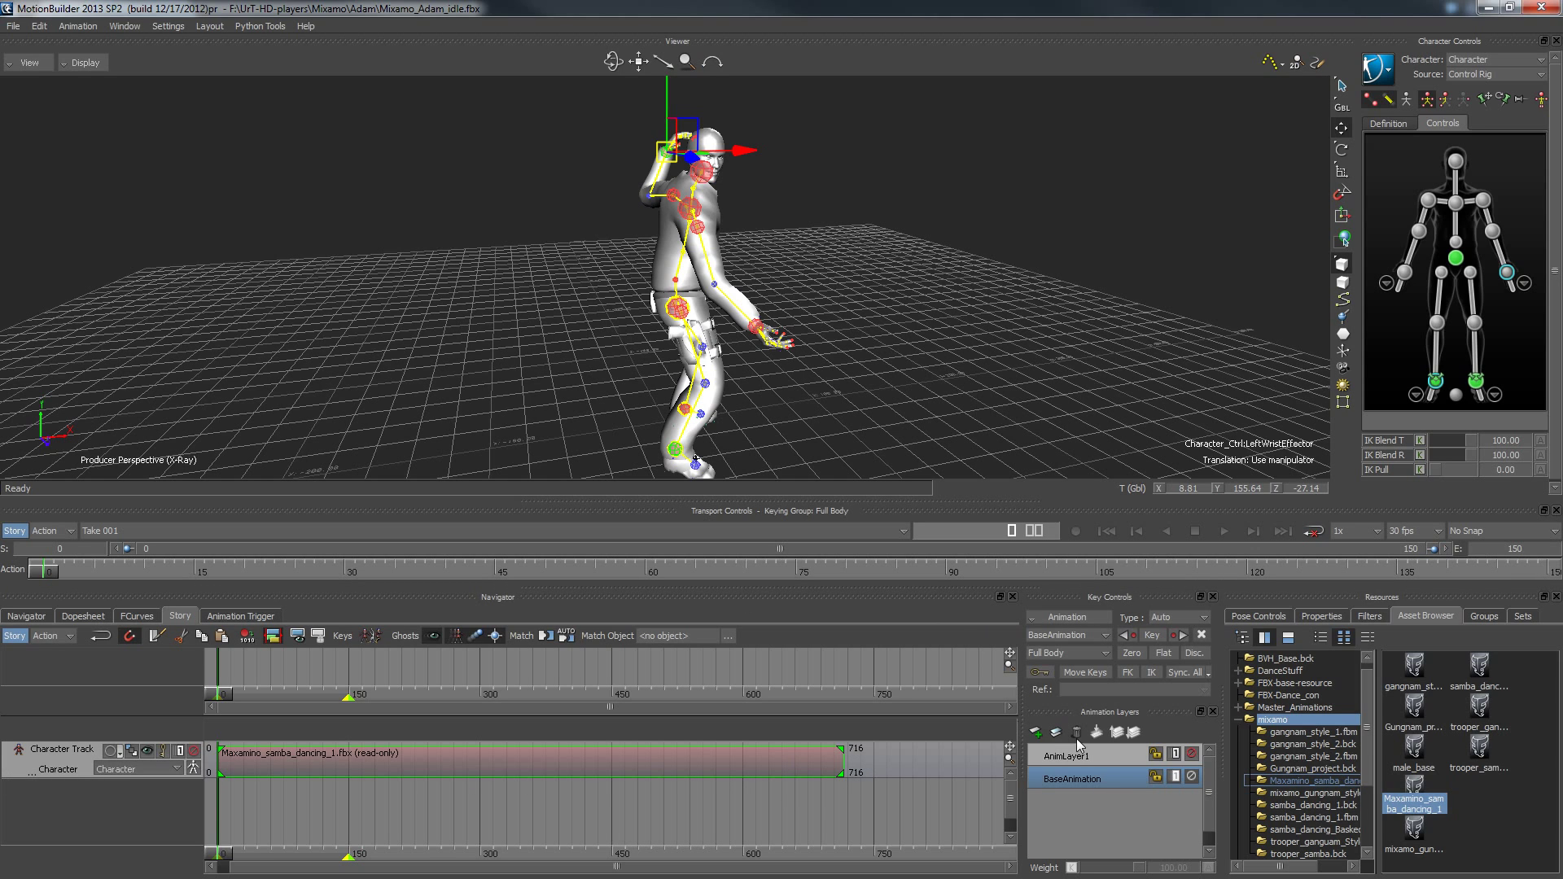
- Set the take's end frame to 716 and play back the samba dance on the character
click(1507, 549)
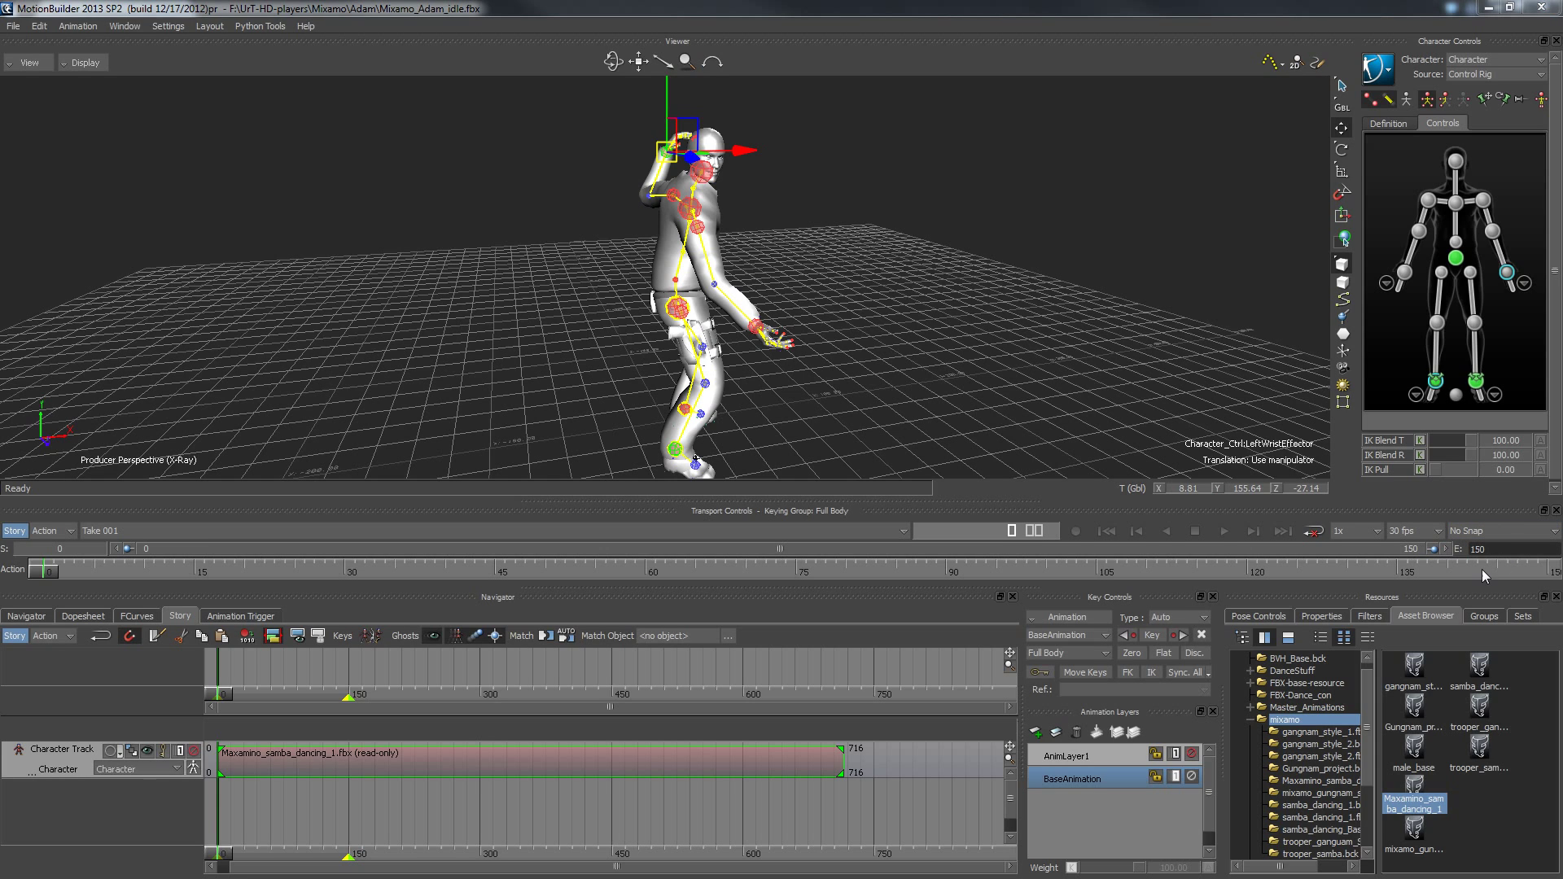
text(716)
key(Return)
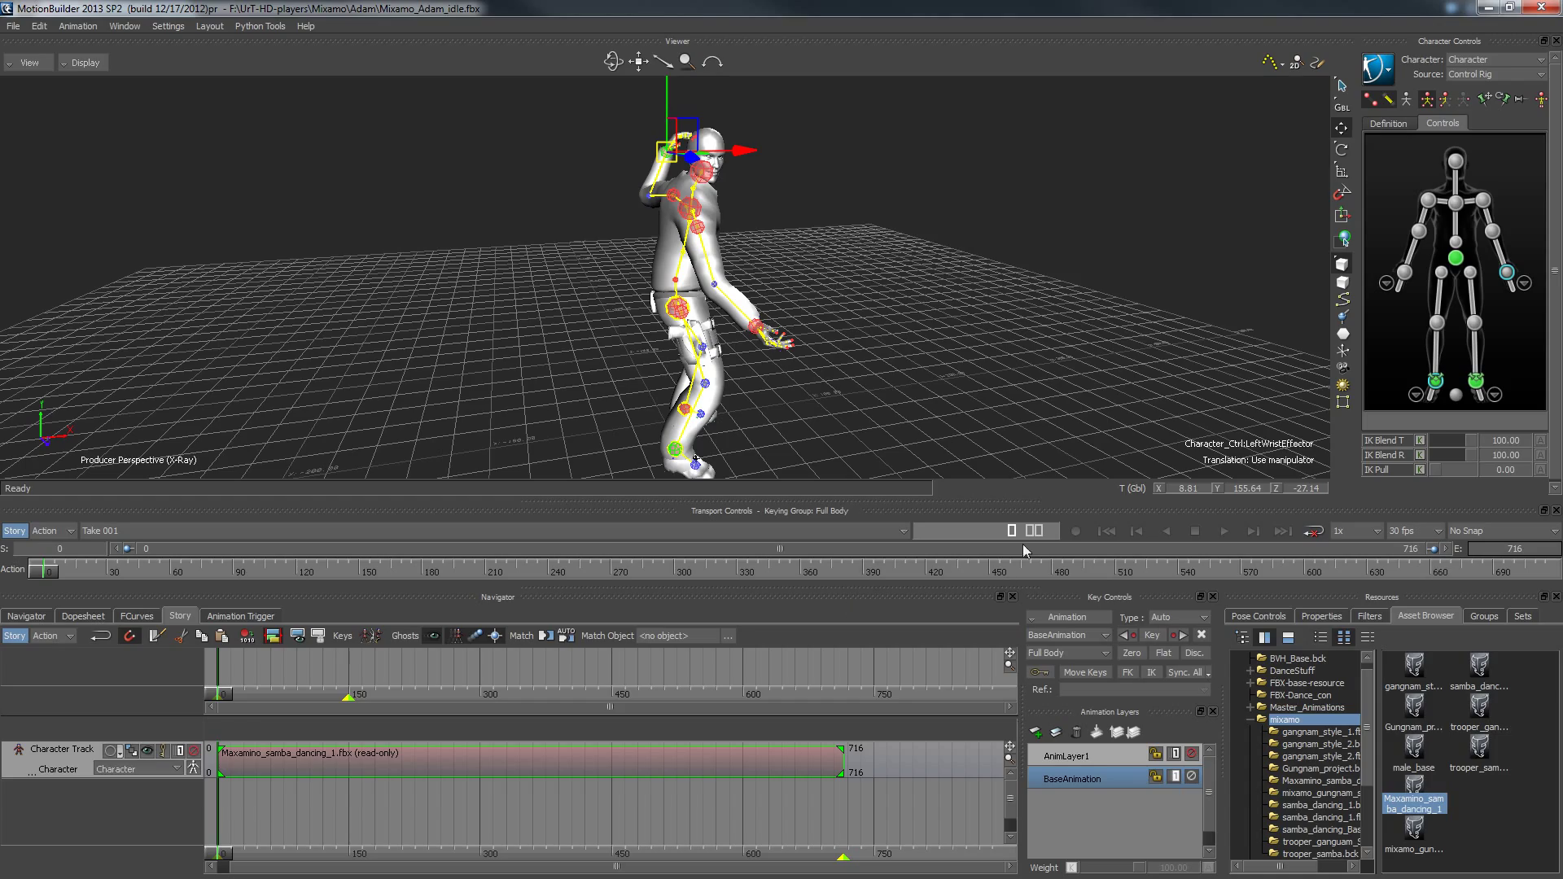
click(1218, 533)
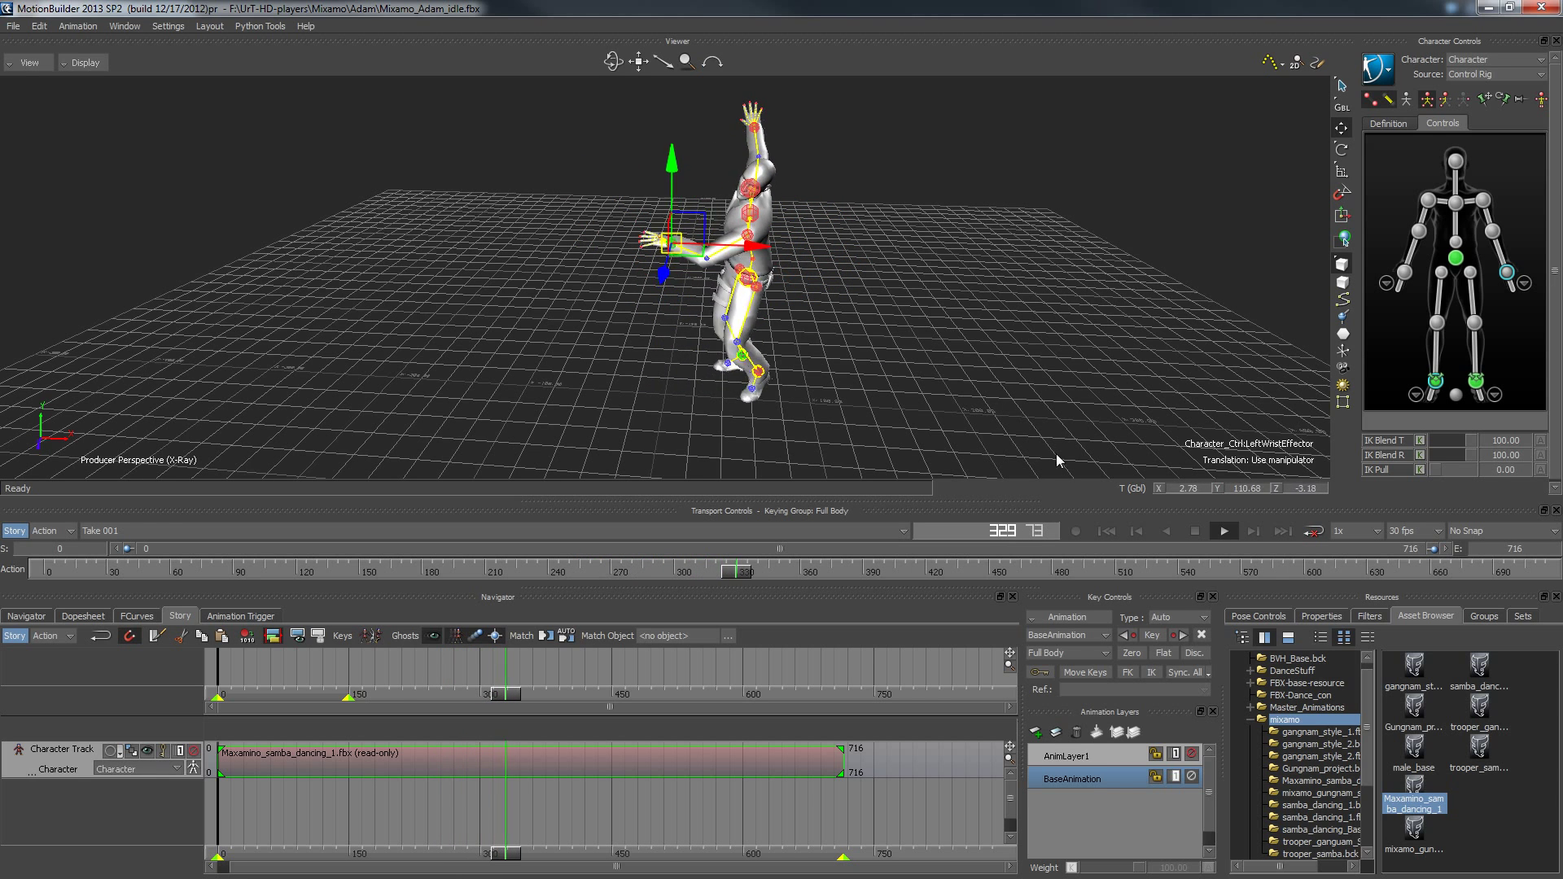
click(1194, 531)
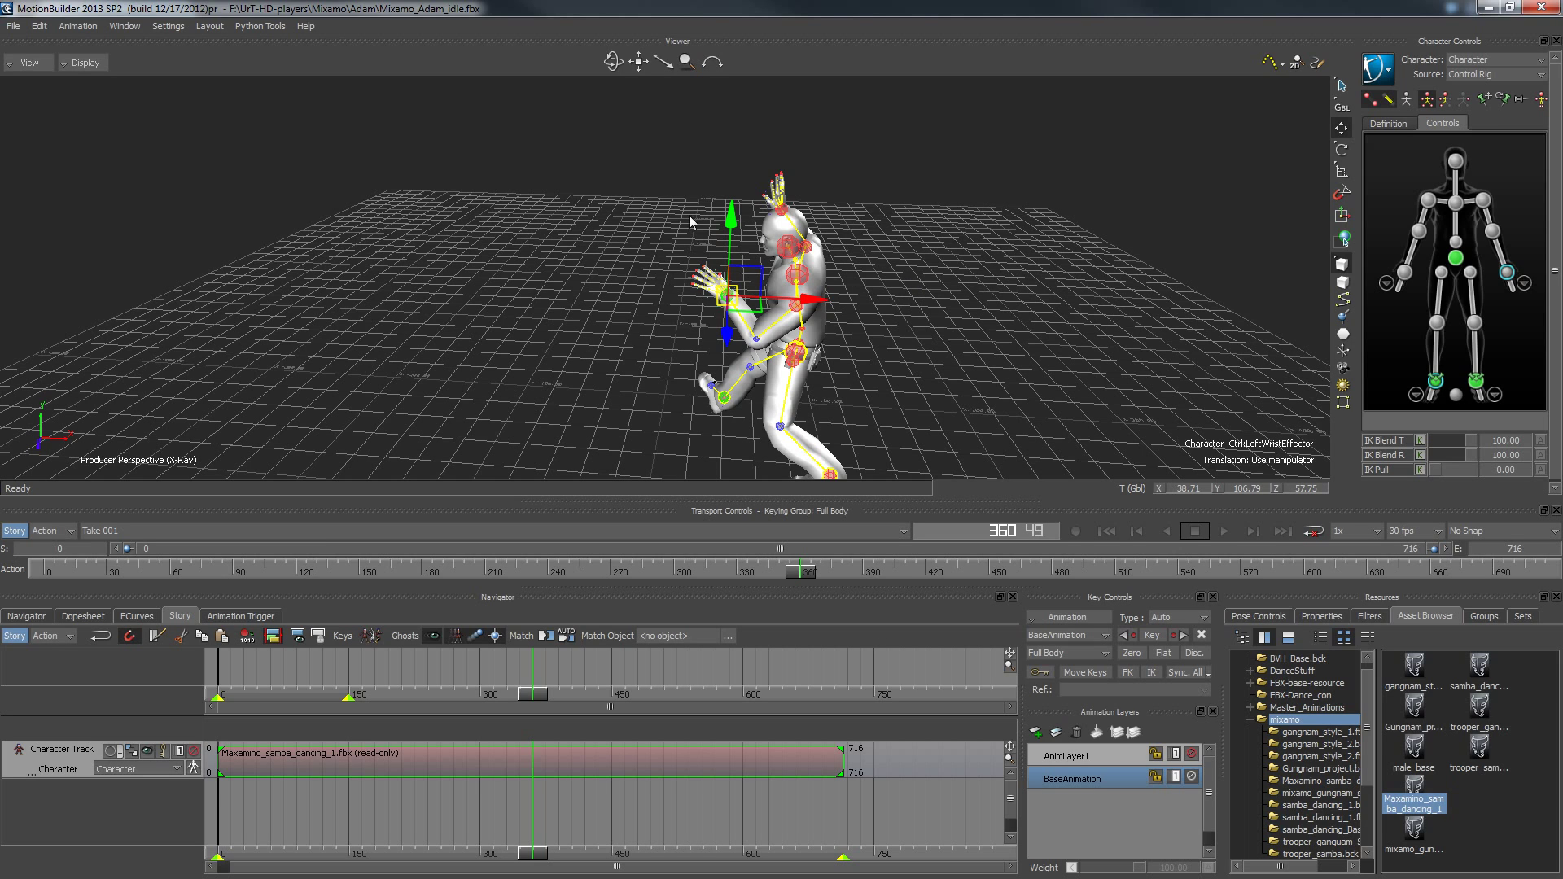
- Plot the whole scene to the current take at 30 FPS with the Unroll rotation filter and Constant Key Reducer
right_click(51, 773)
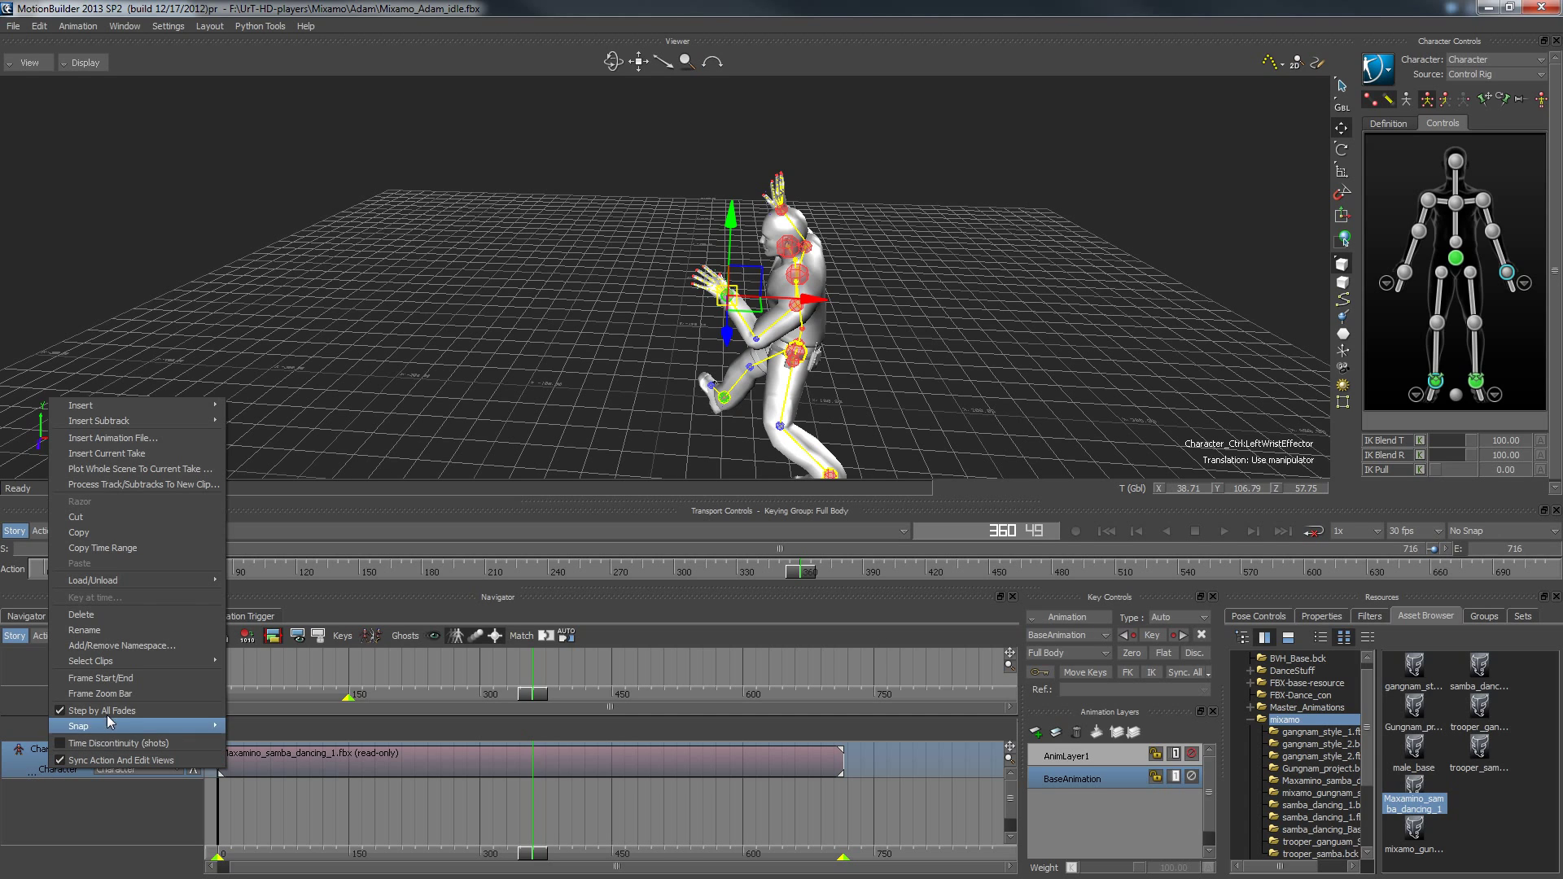
click(153, 453)
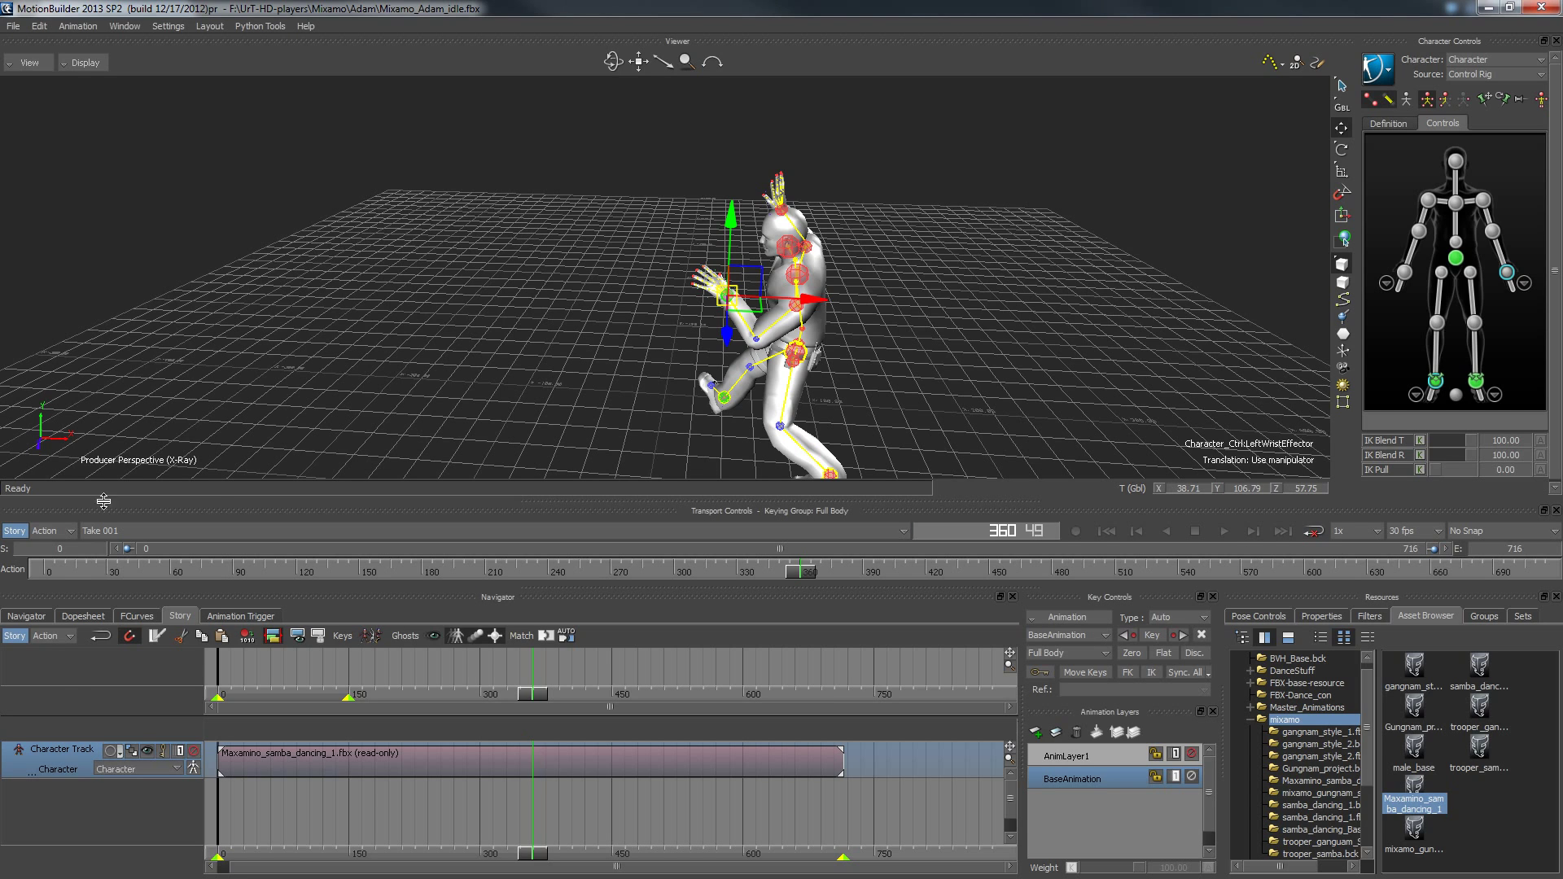
right_click(42, 769)
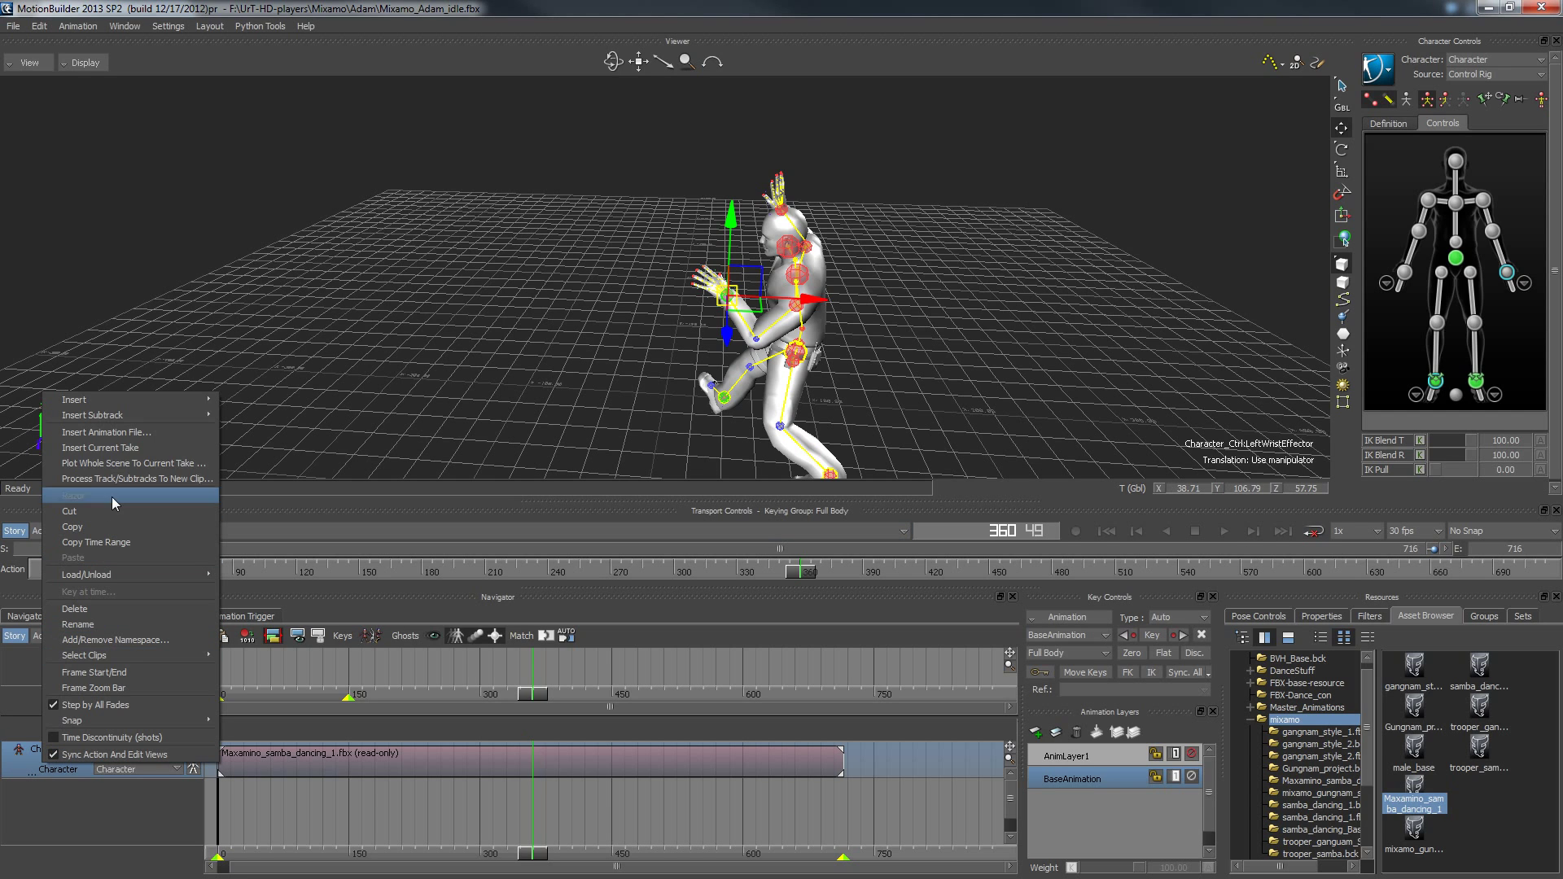
click(115, 464)
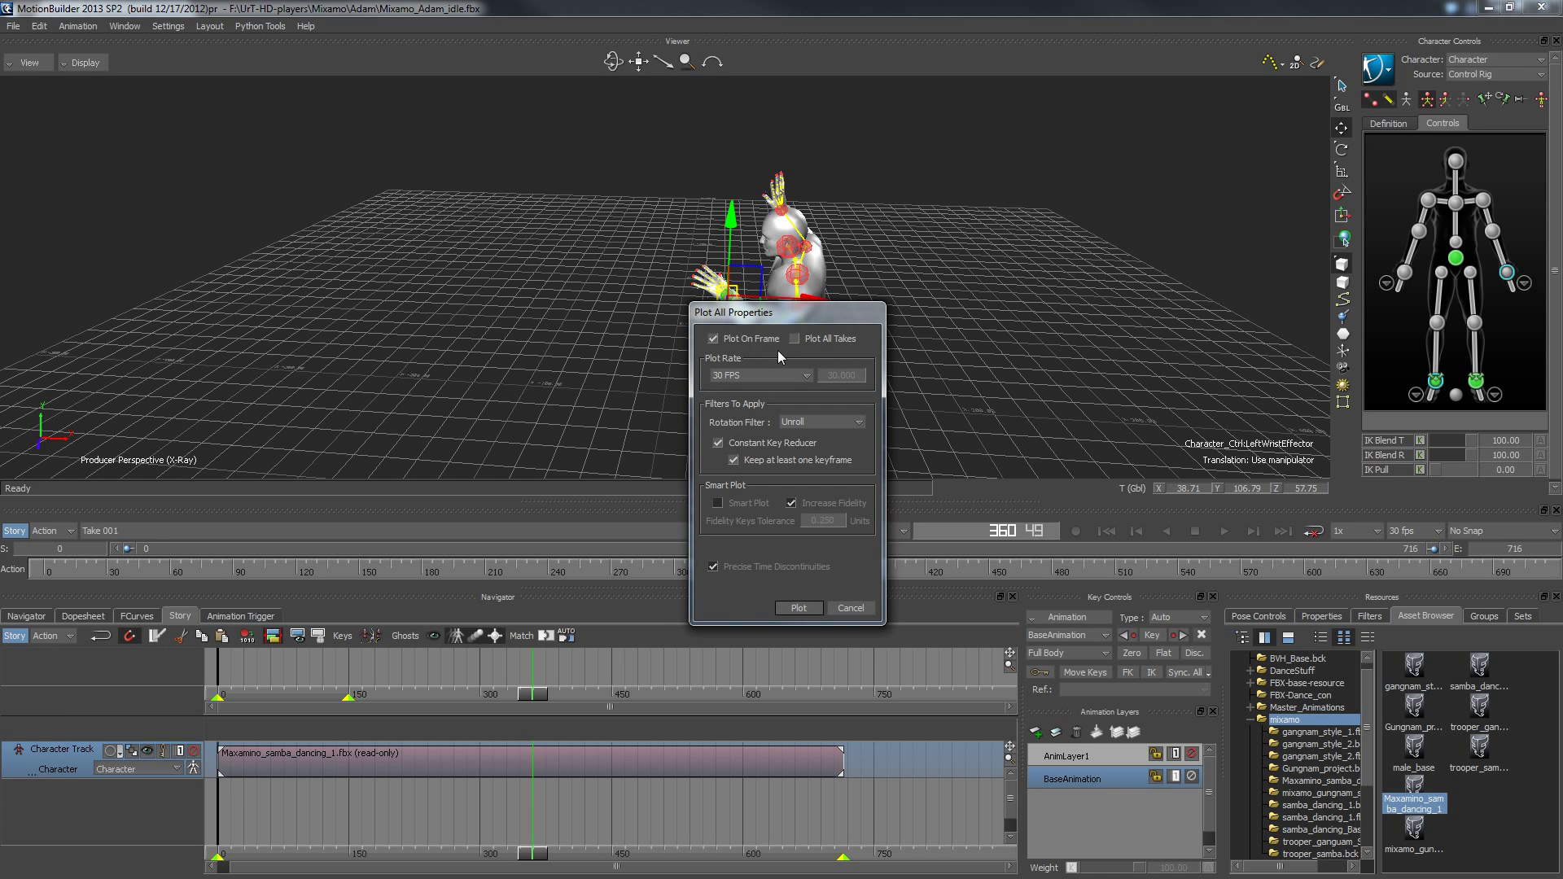
click(801, 608)
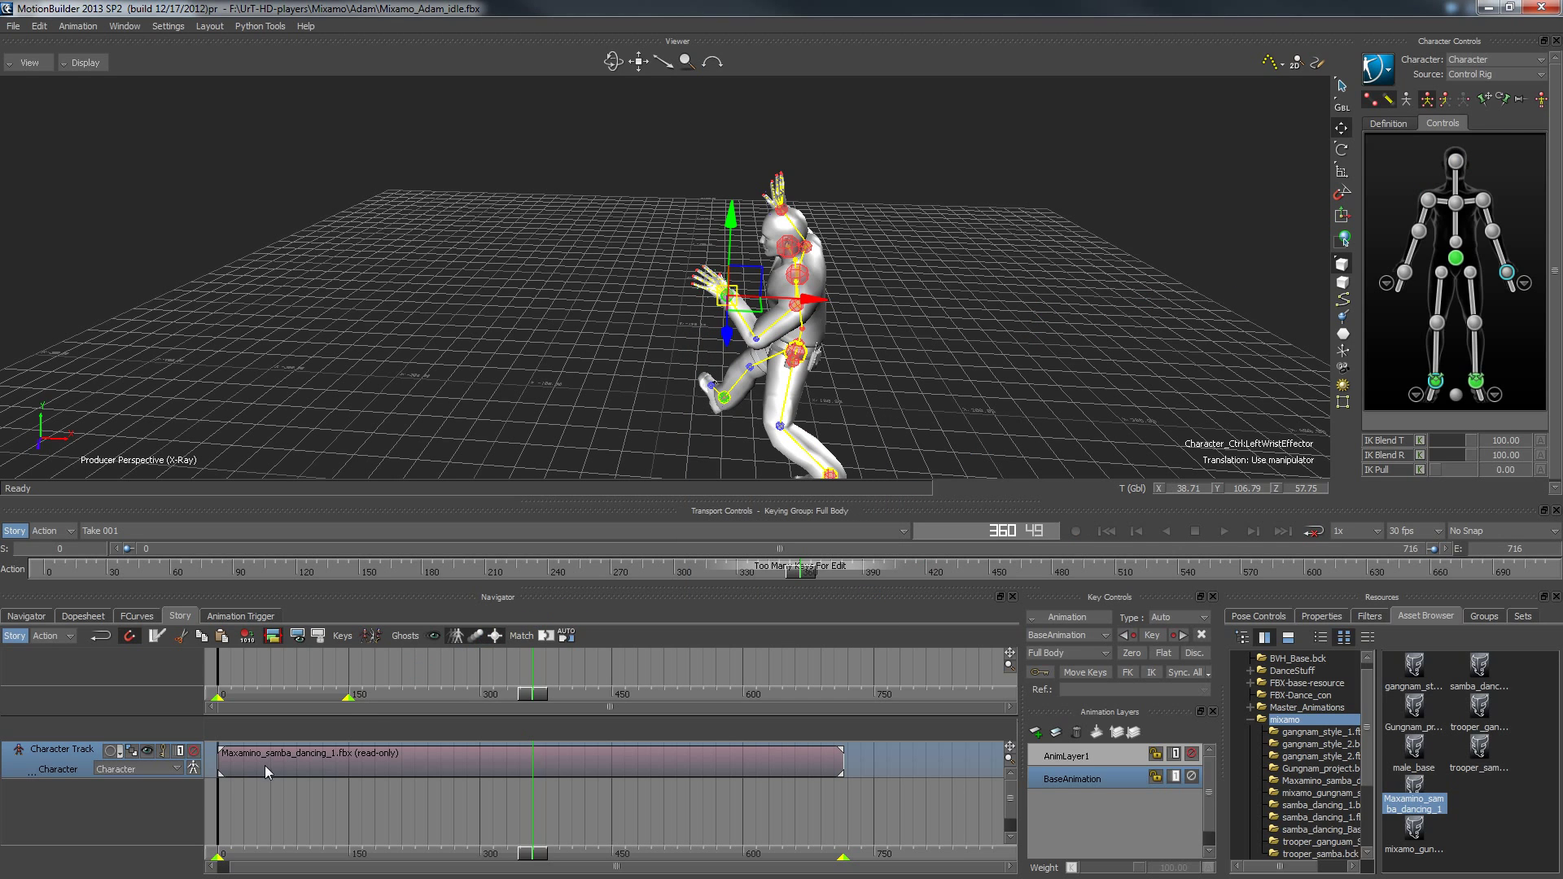
- Delete the samba character track from the Story, play the plotted take and return to its first frame
click(37, 765)
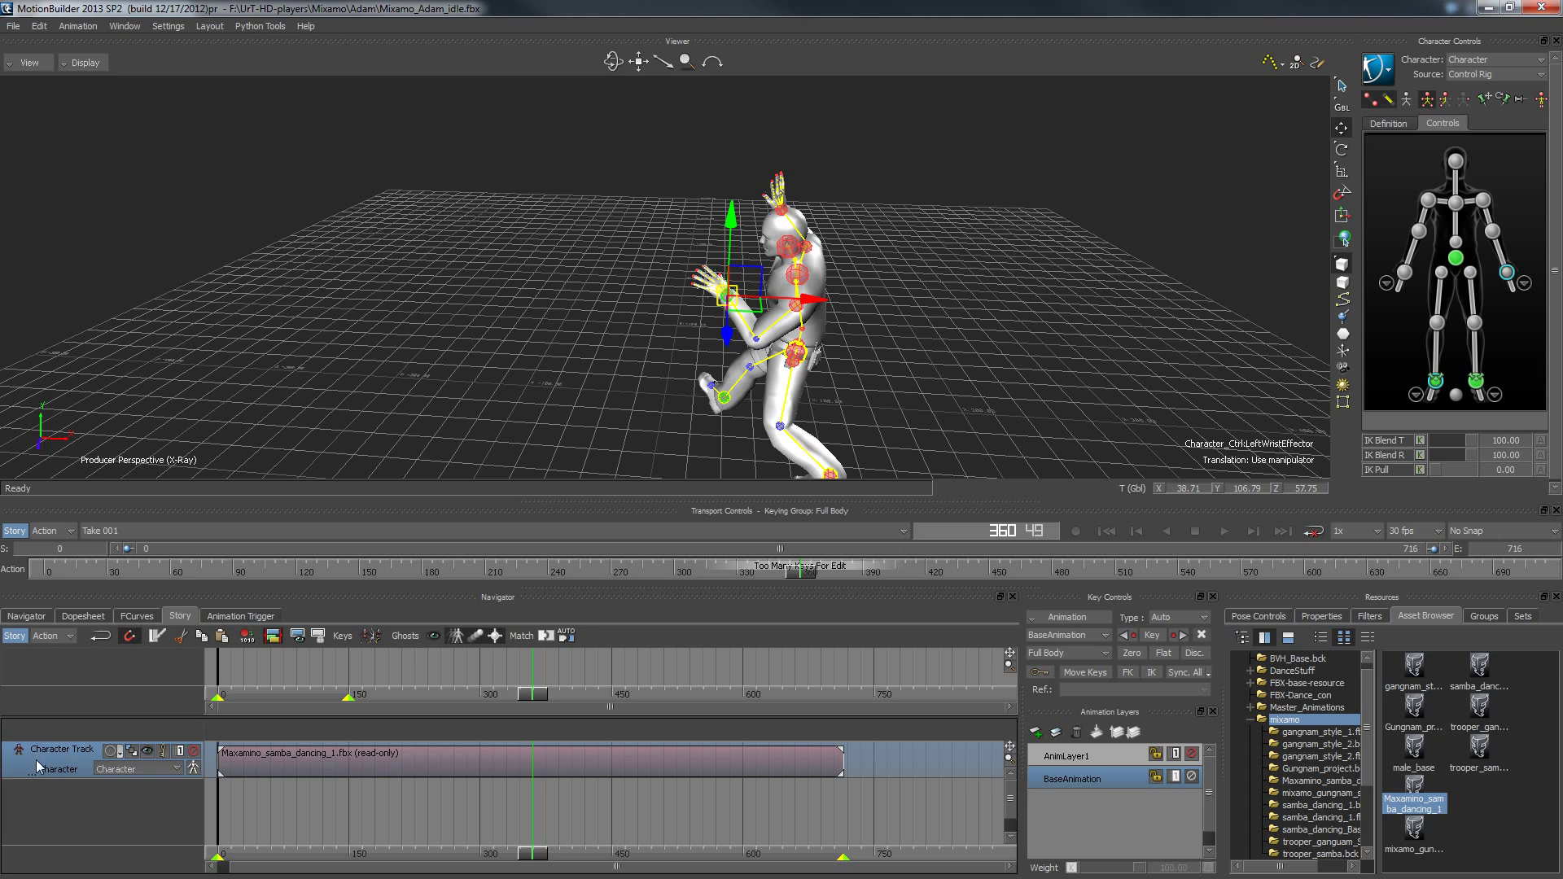
right_click(47, 769)
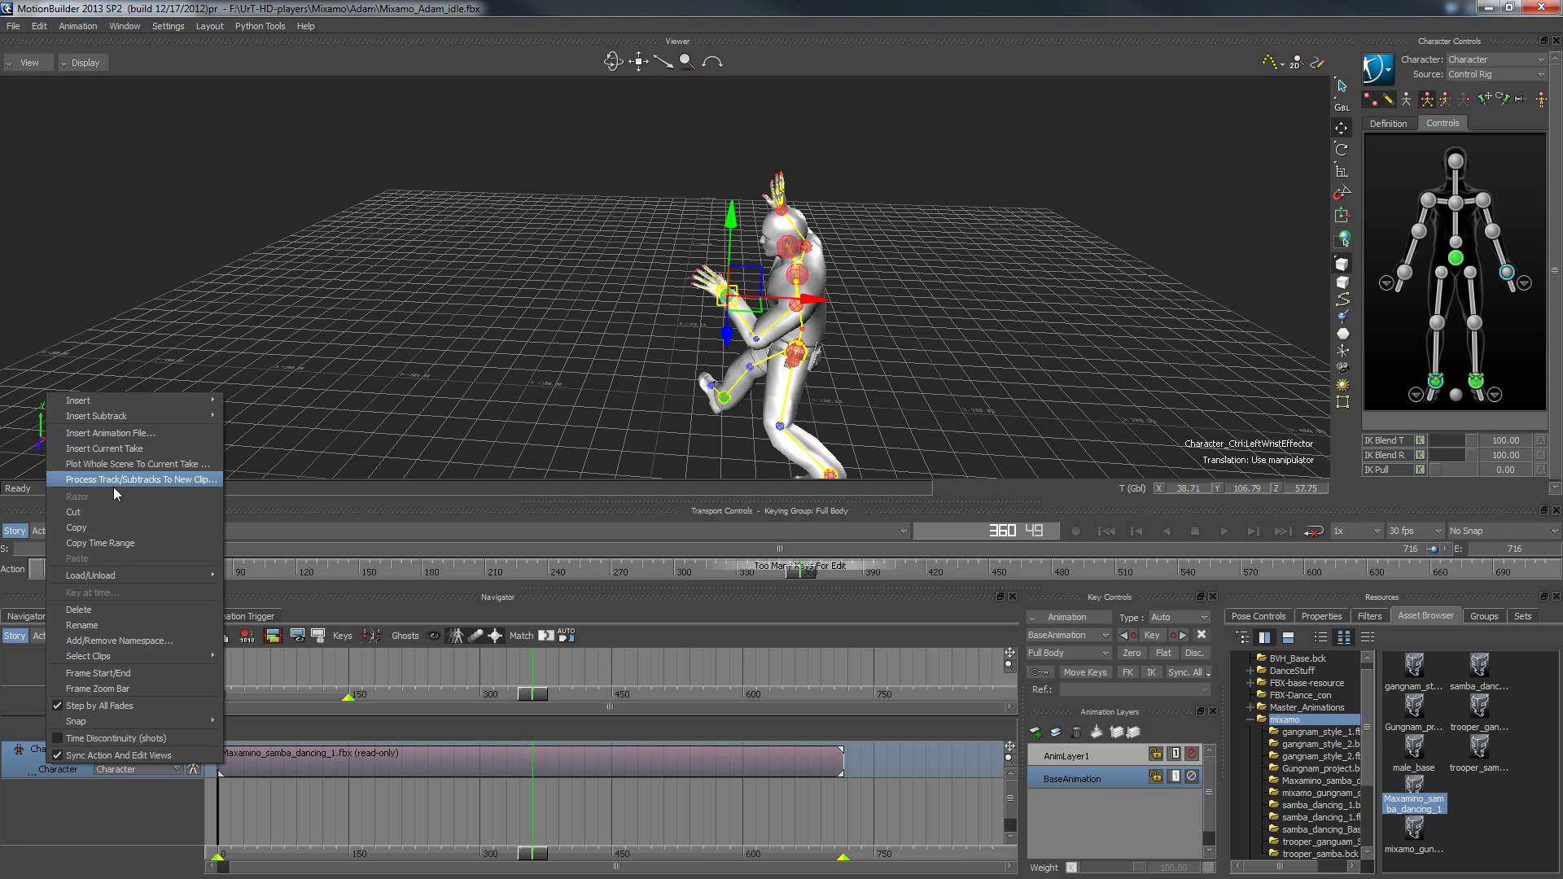
click(99, 610)
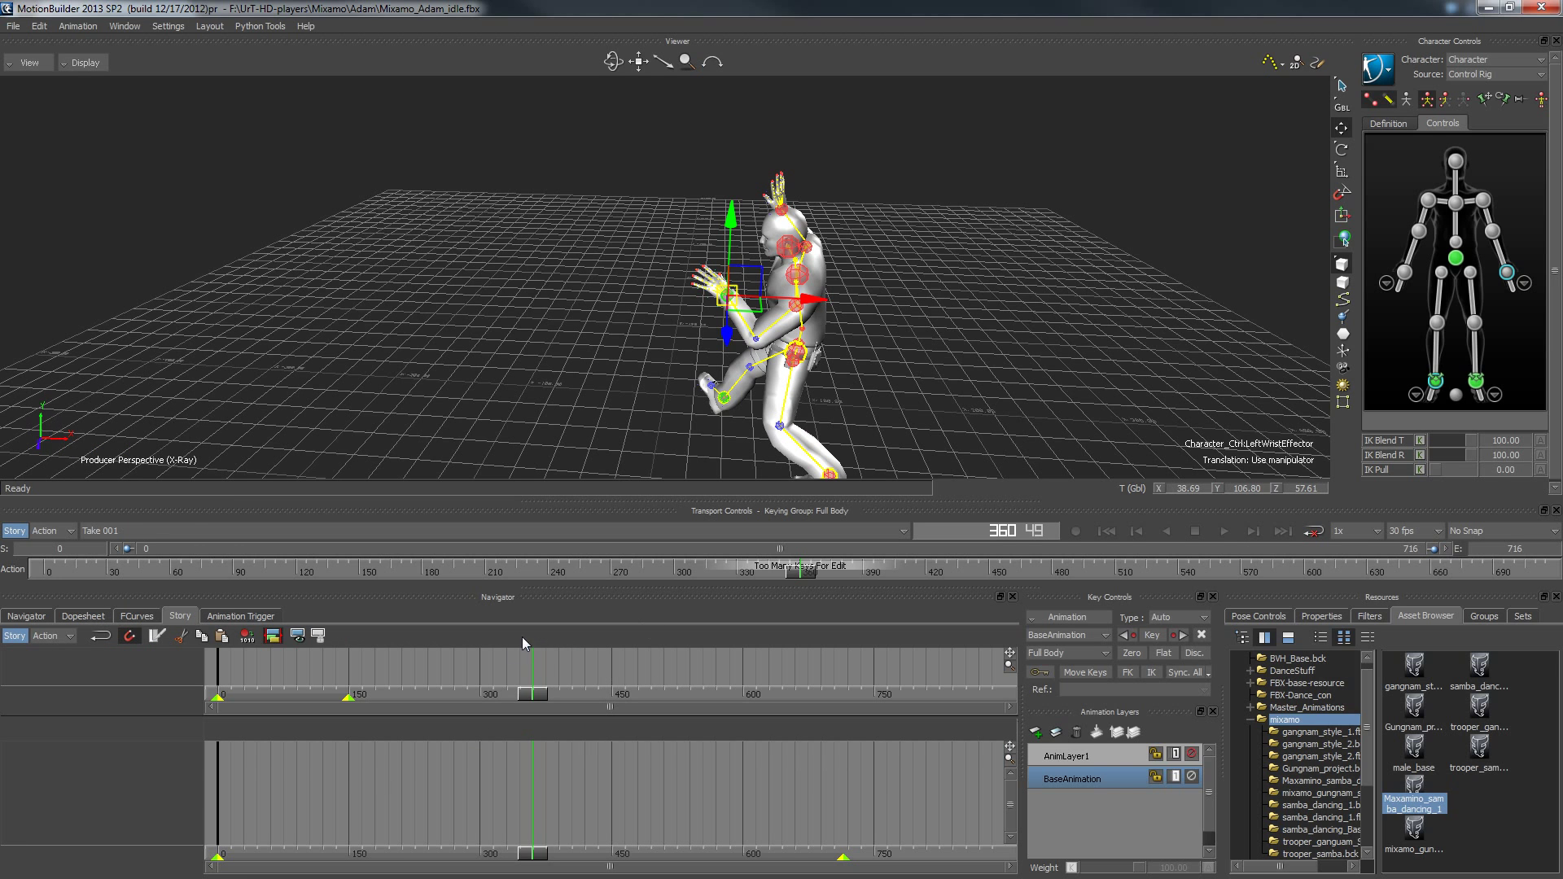
click(1223, 531)
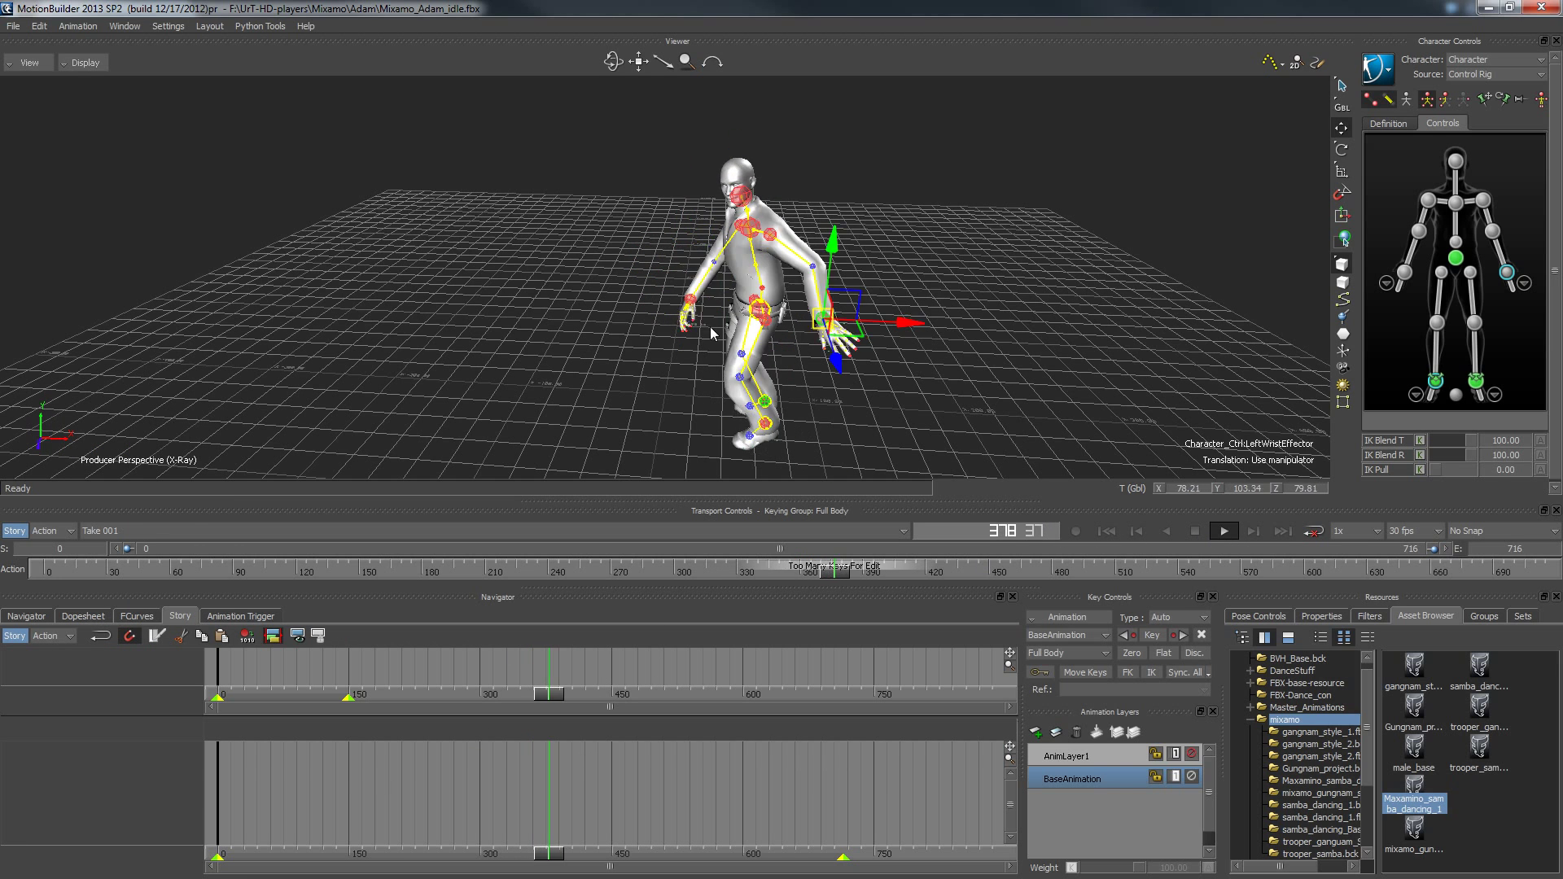
click(1108, 531)
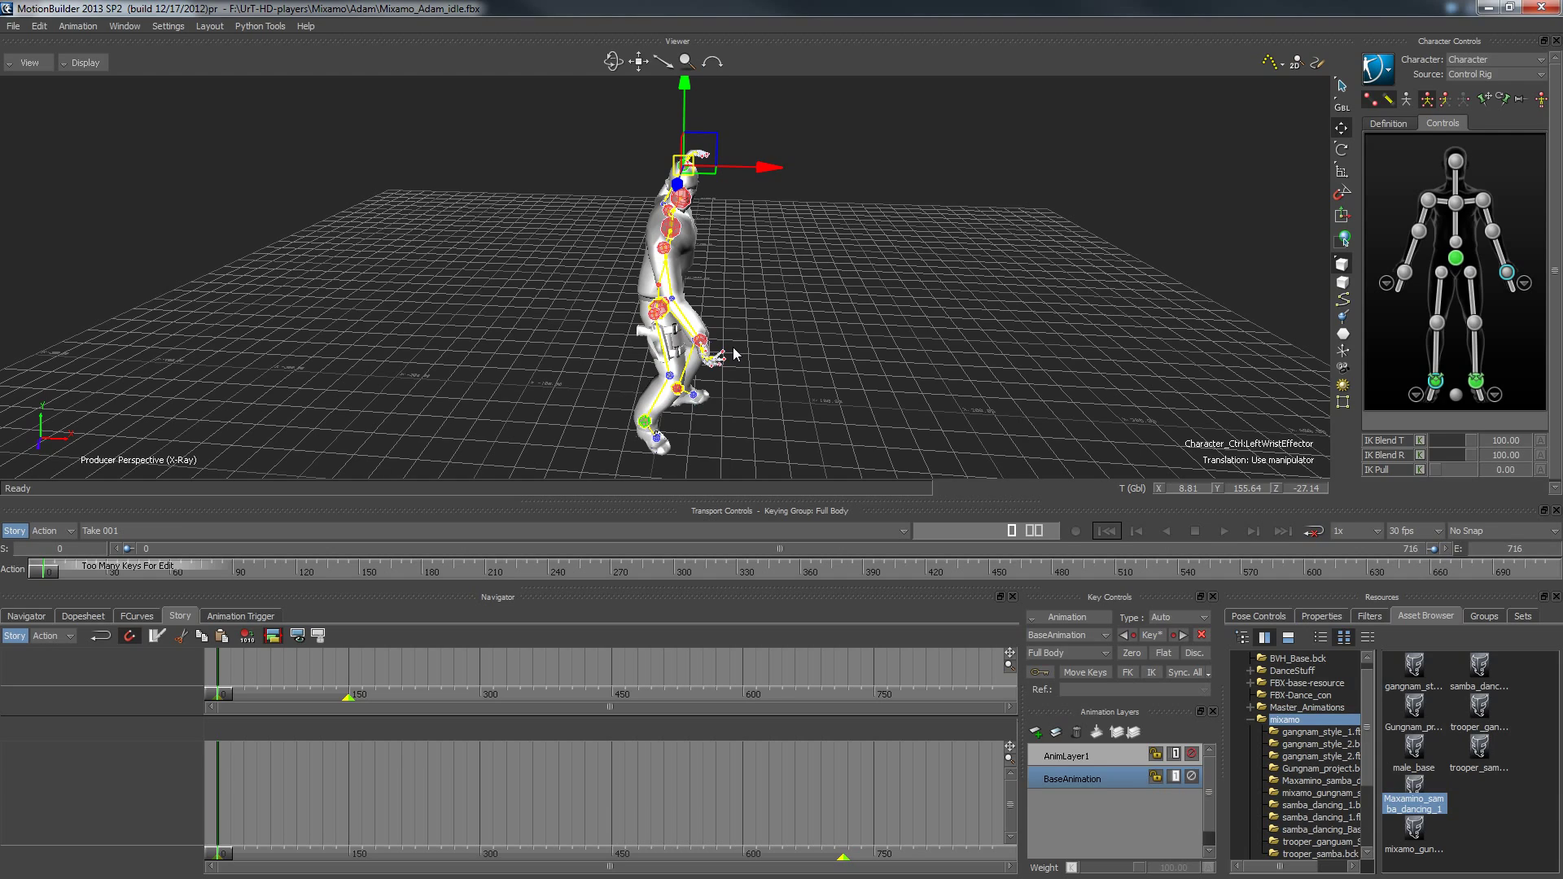
- Bake the control rig animation to the skeleton, play the take to check it and return to the first frame
ctrl+shift+drag(777, 321, 675, 331)
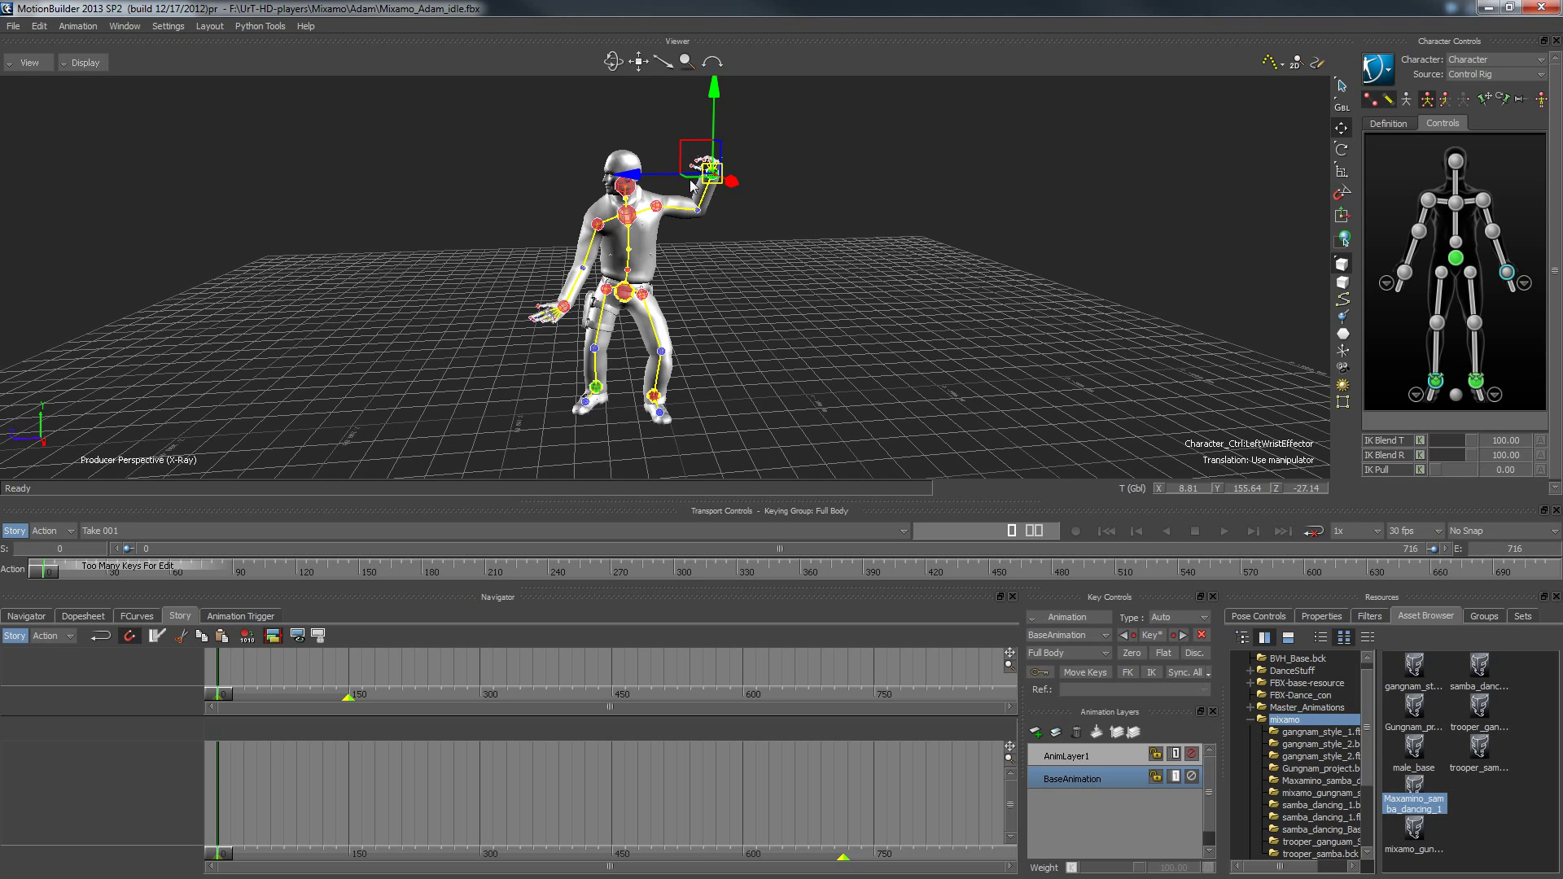
click(1388, 73)
mouse_move(1410, 98)
click(1394, 73)
mouse_move(1401, 136)
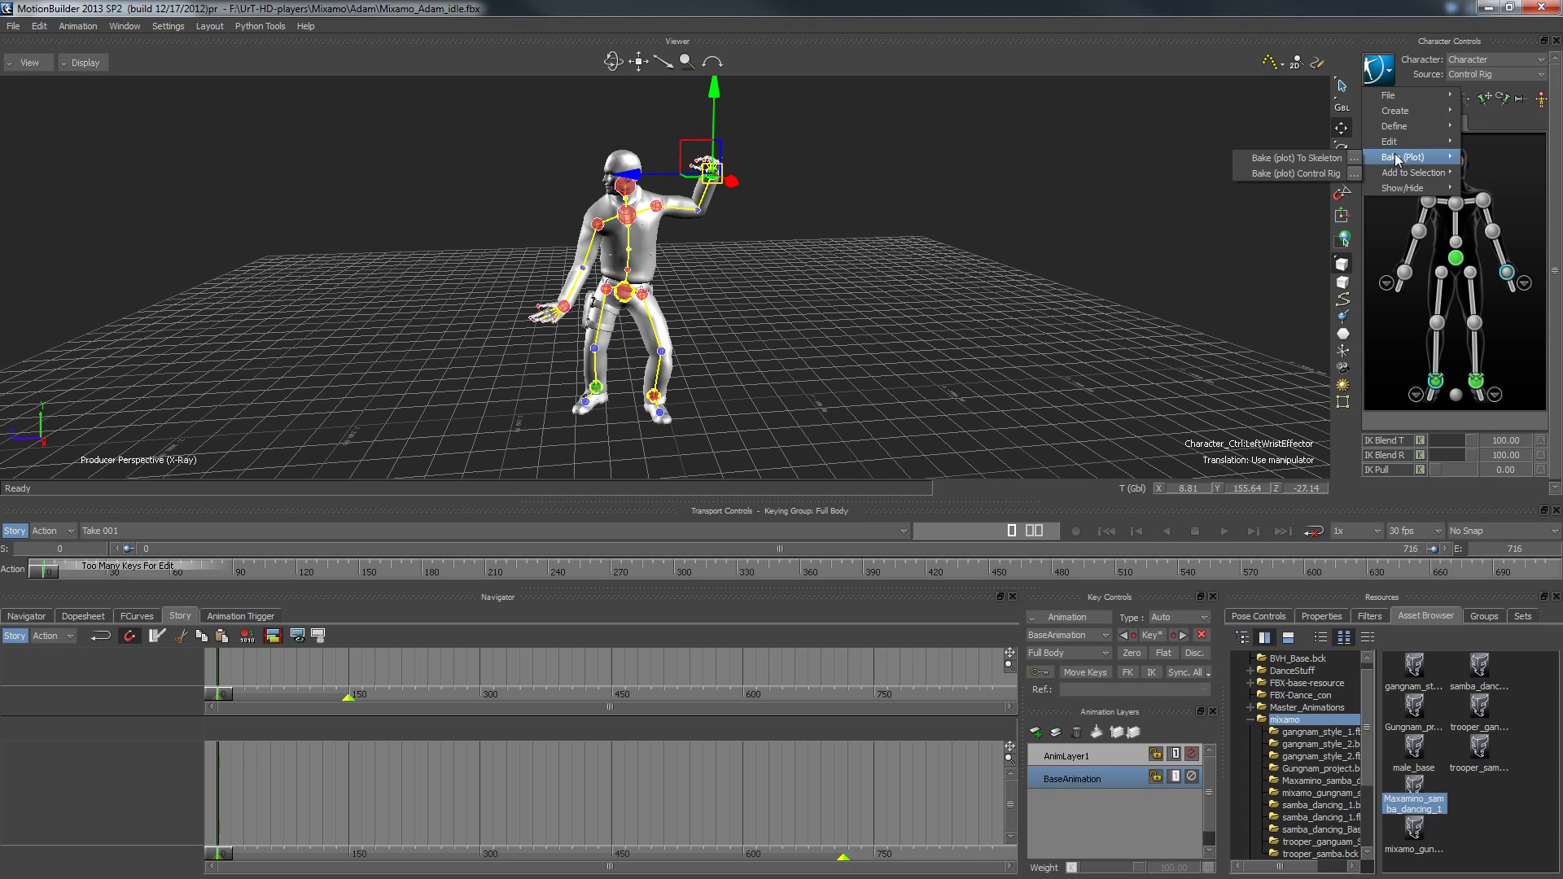
click(1294, 159)
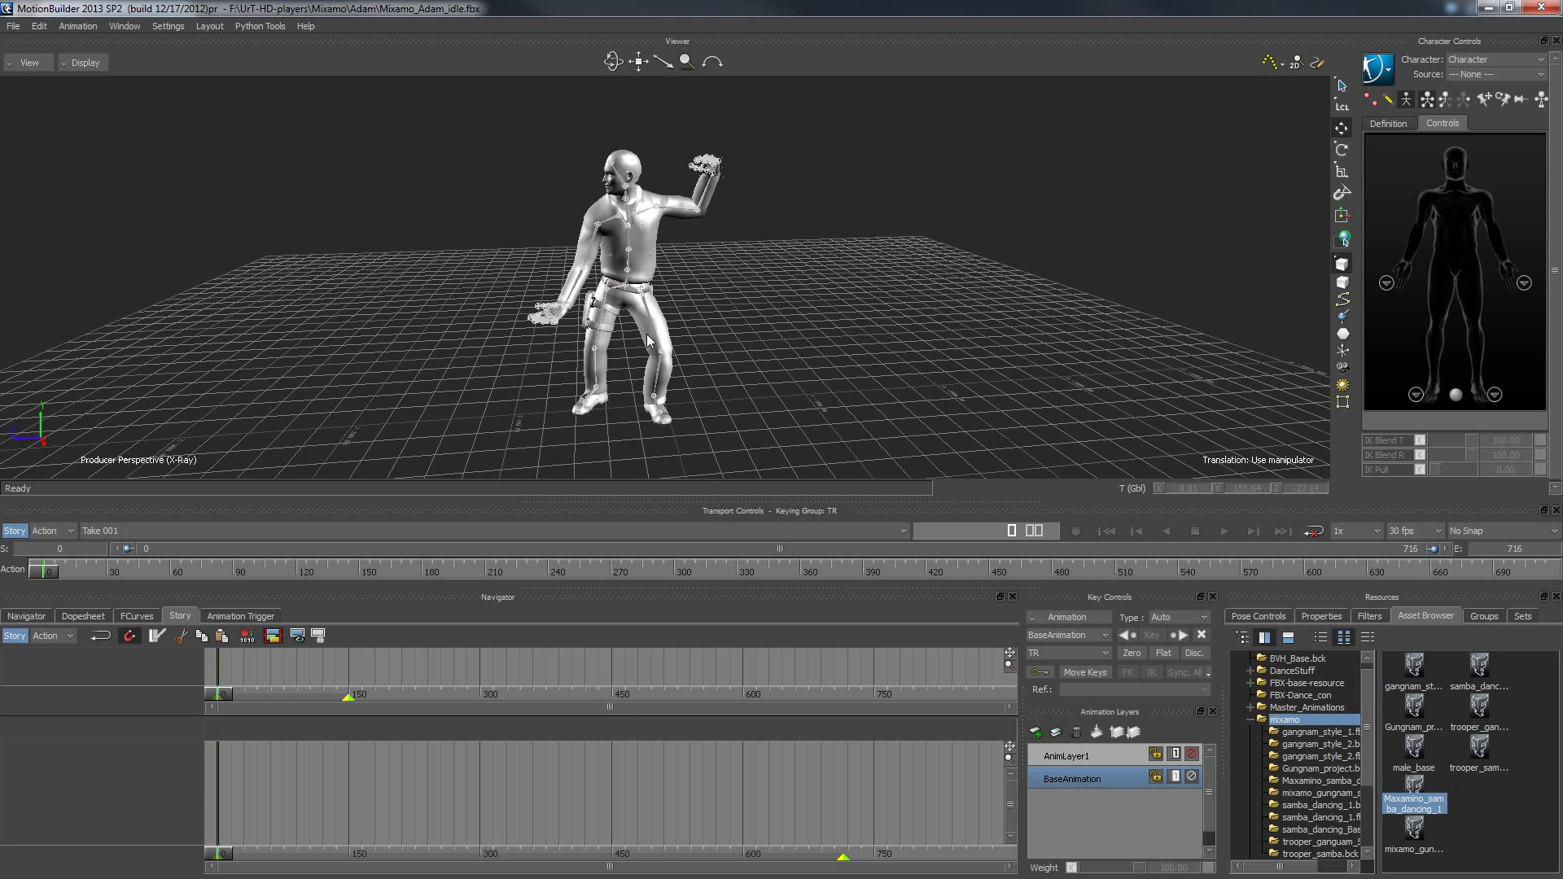
click(1224, 532)
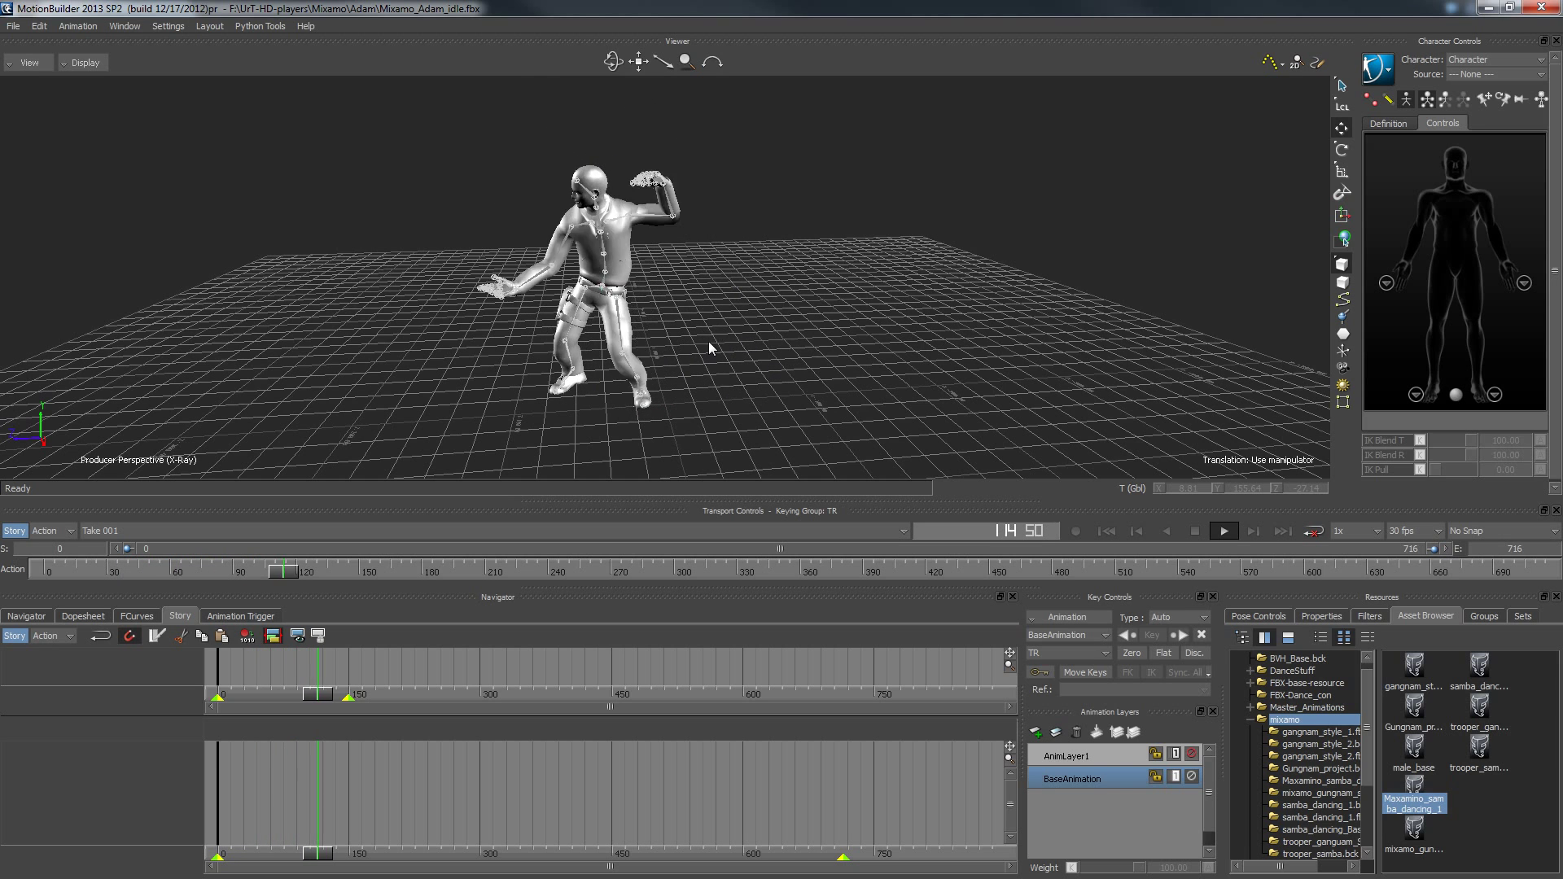
click(1105, 532)
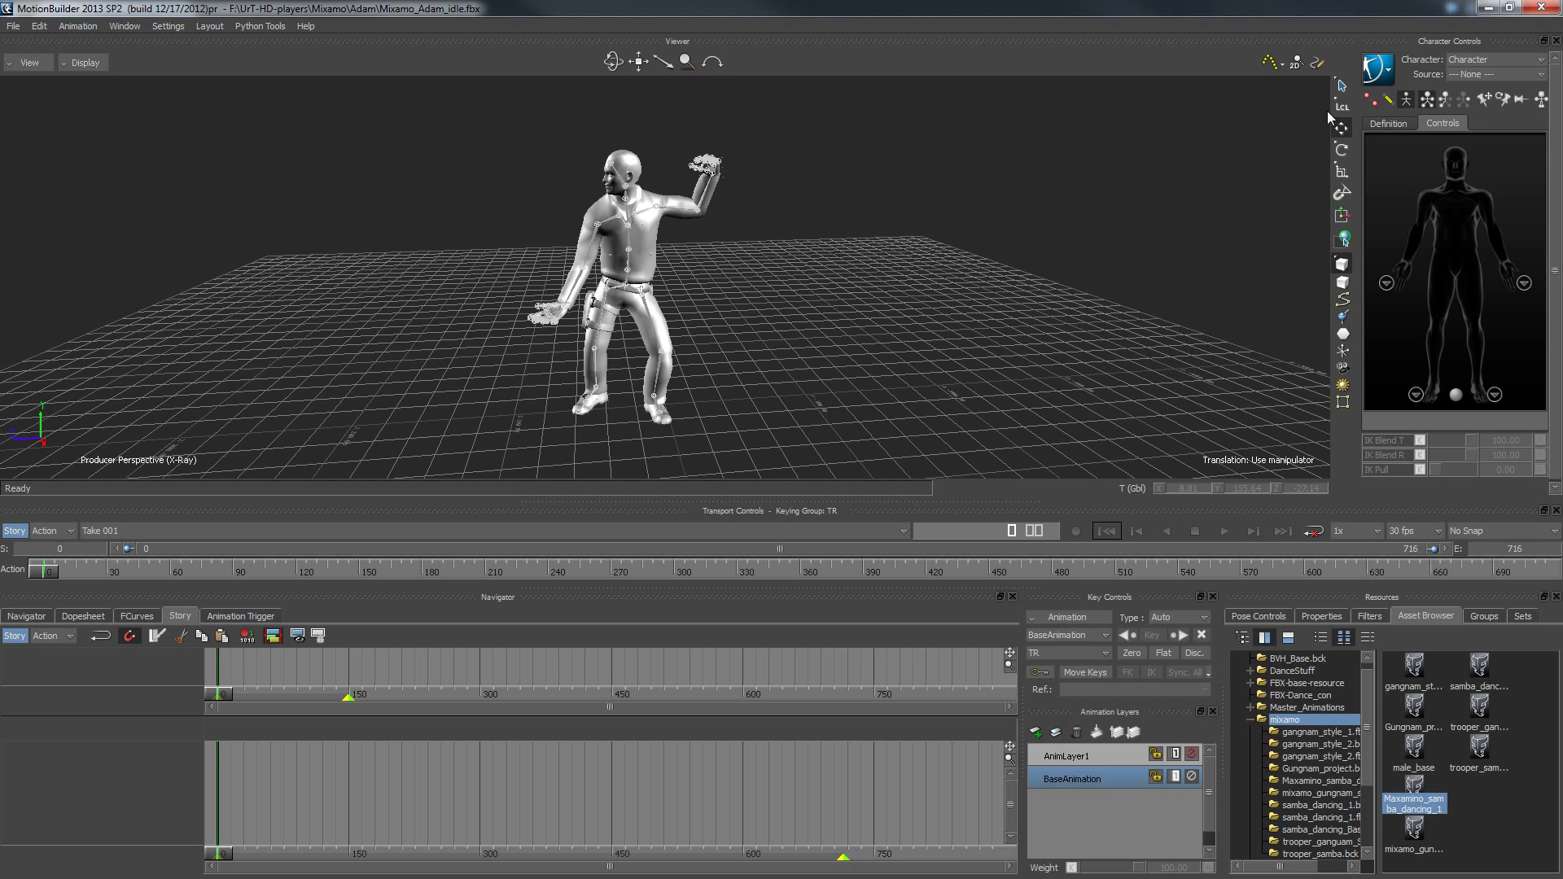
- Save the character animation over the existing file with Save Control Rig and Save Character Extensions turned off
click(1378, 69)
mouse_move(1392, 96)
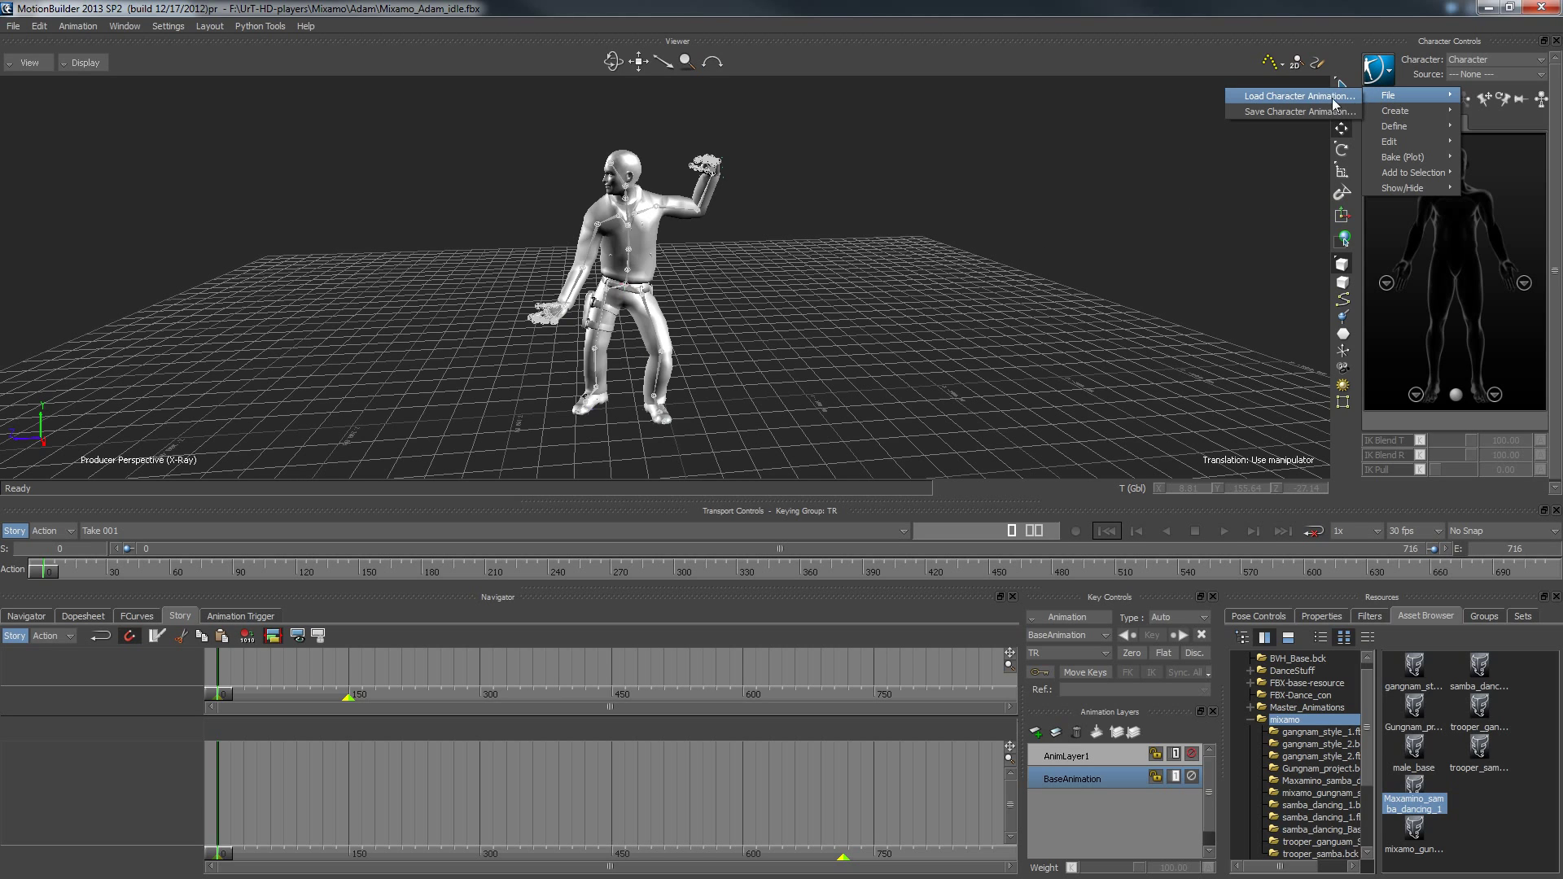
click(1303, 110)
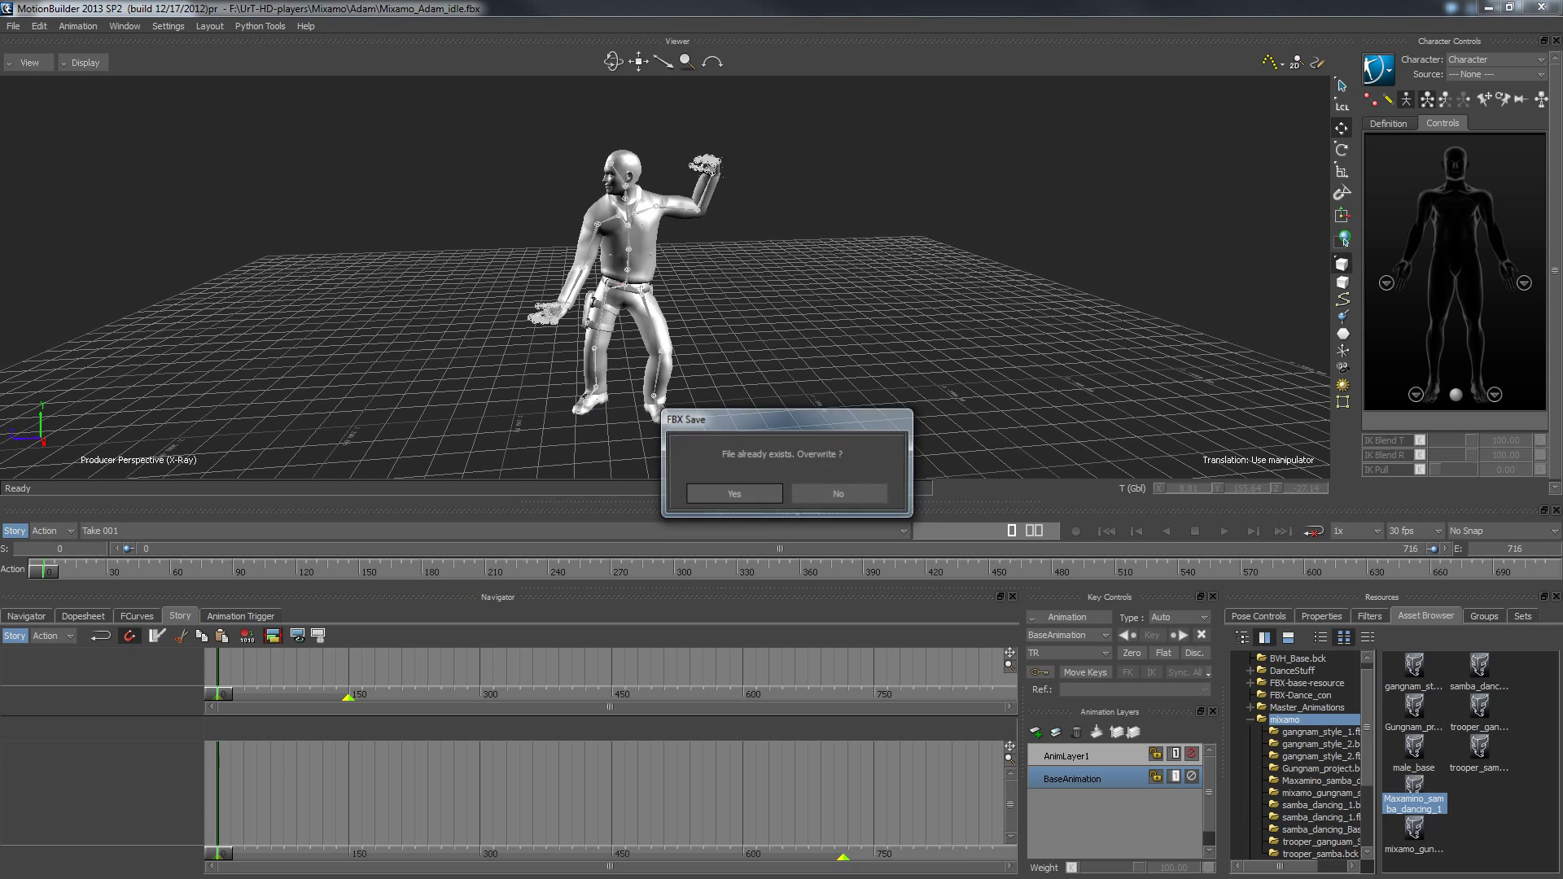
click(721, 496)
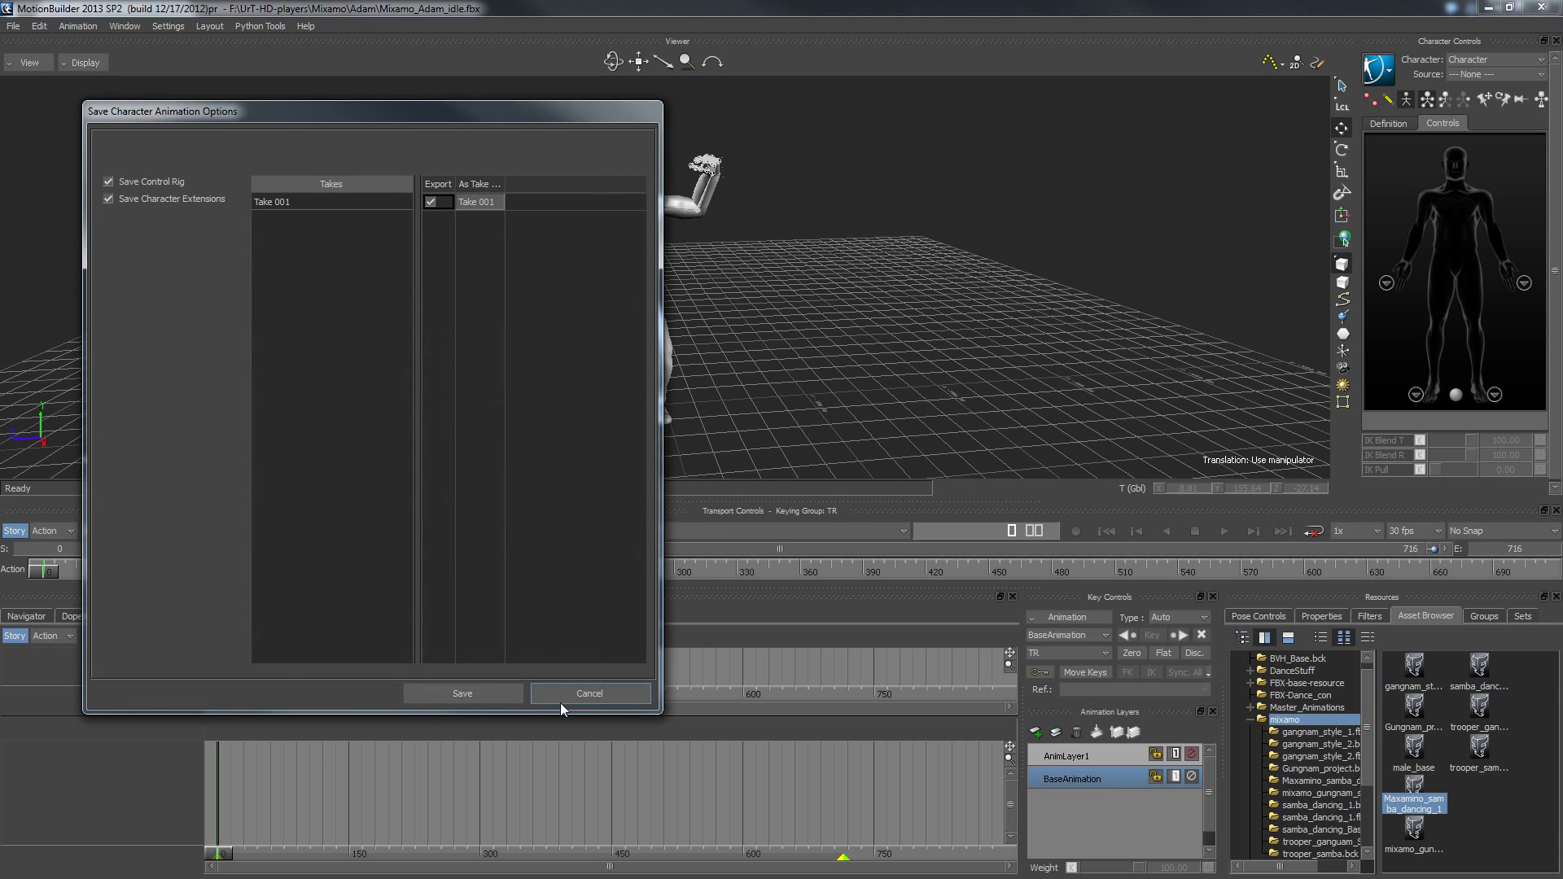
click(100, 182)
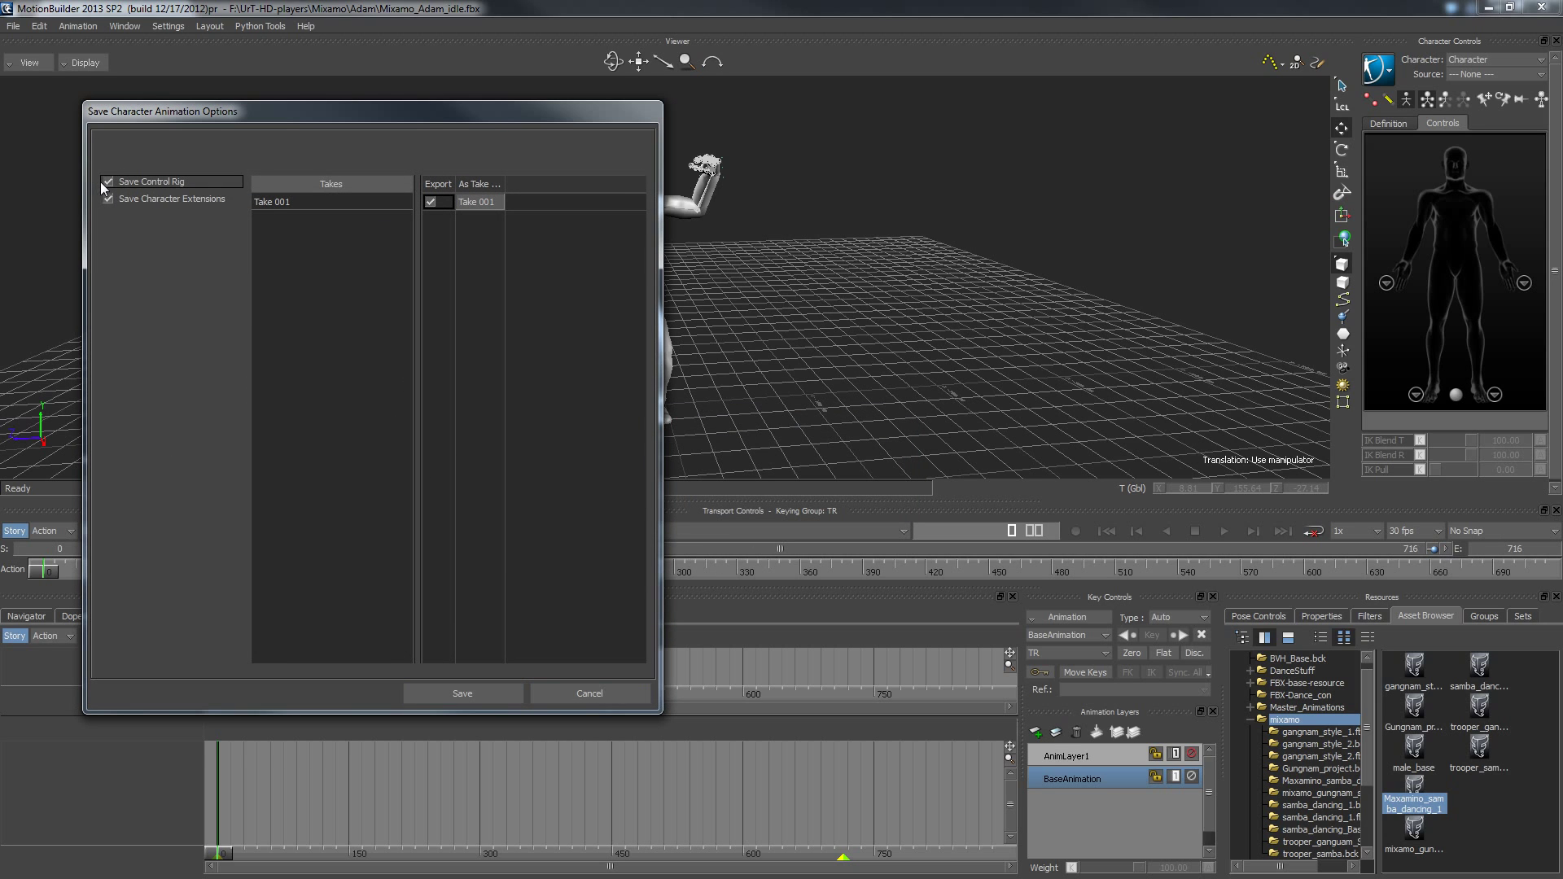
click(109, 198)
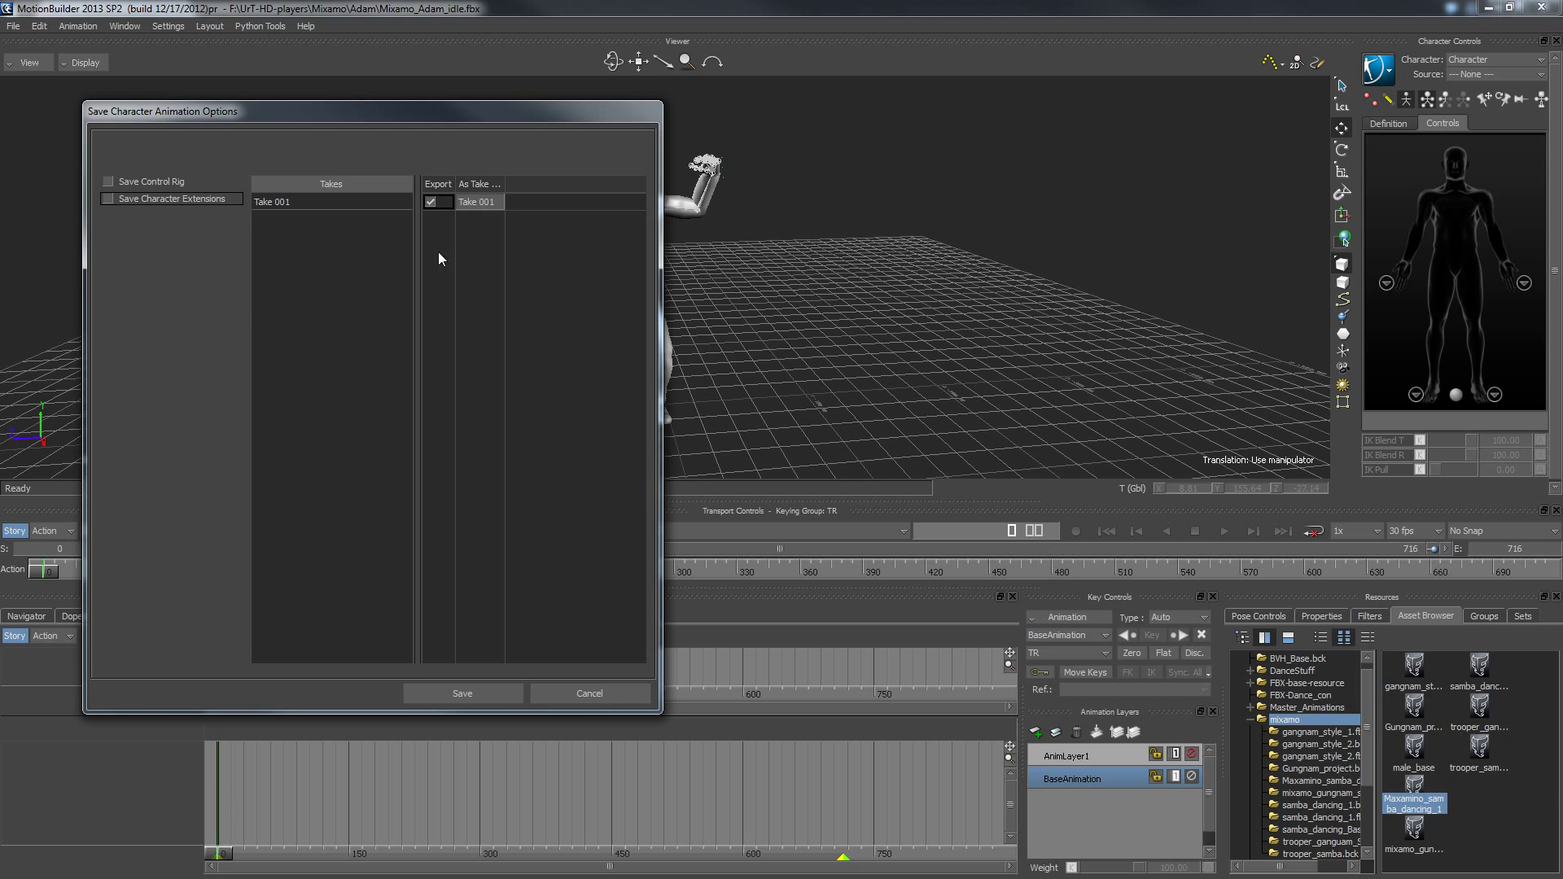
click(431, 200)
click(485, 697)
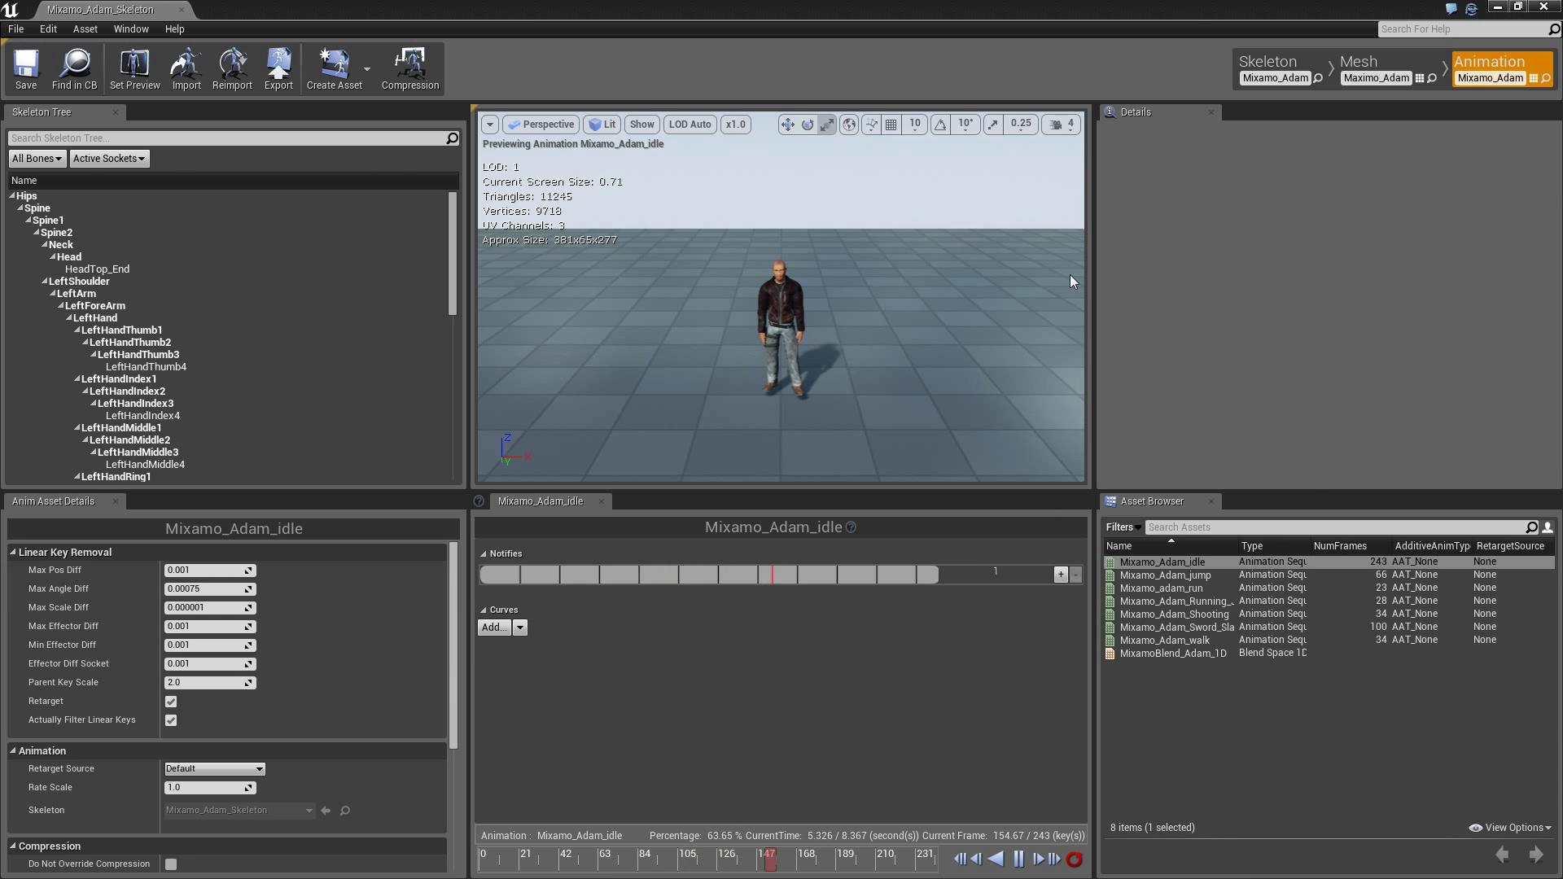
- Close the Adam idle animation and import the adamtest FBX into Mixamo_Adam's Anims folder using Mixamo_Adam_Skeleton
click(1547, 11)
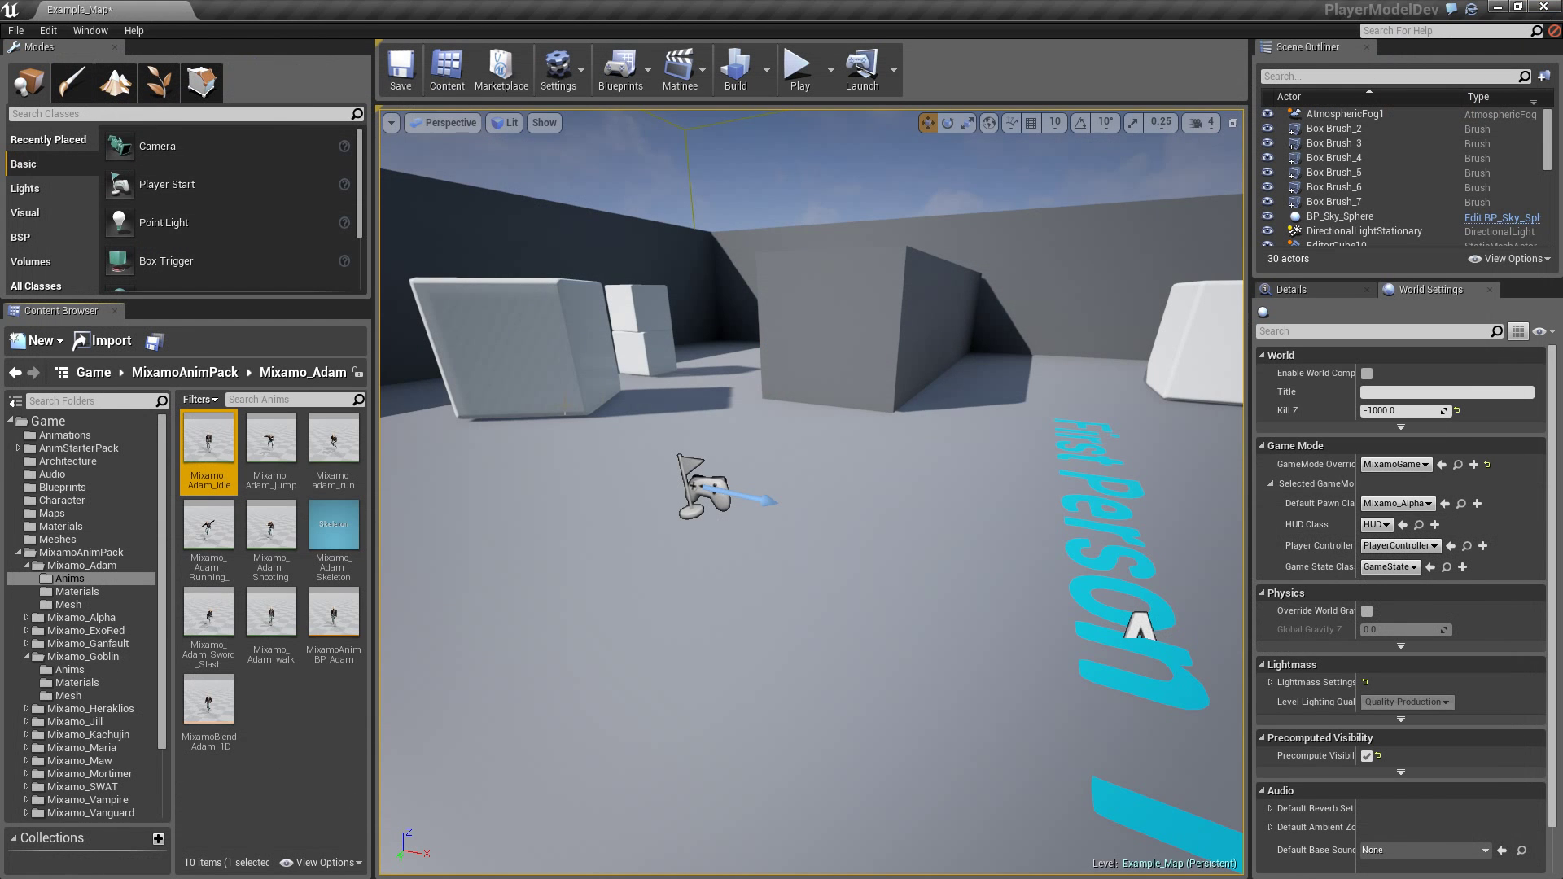
click(272, 747)
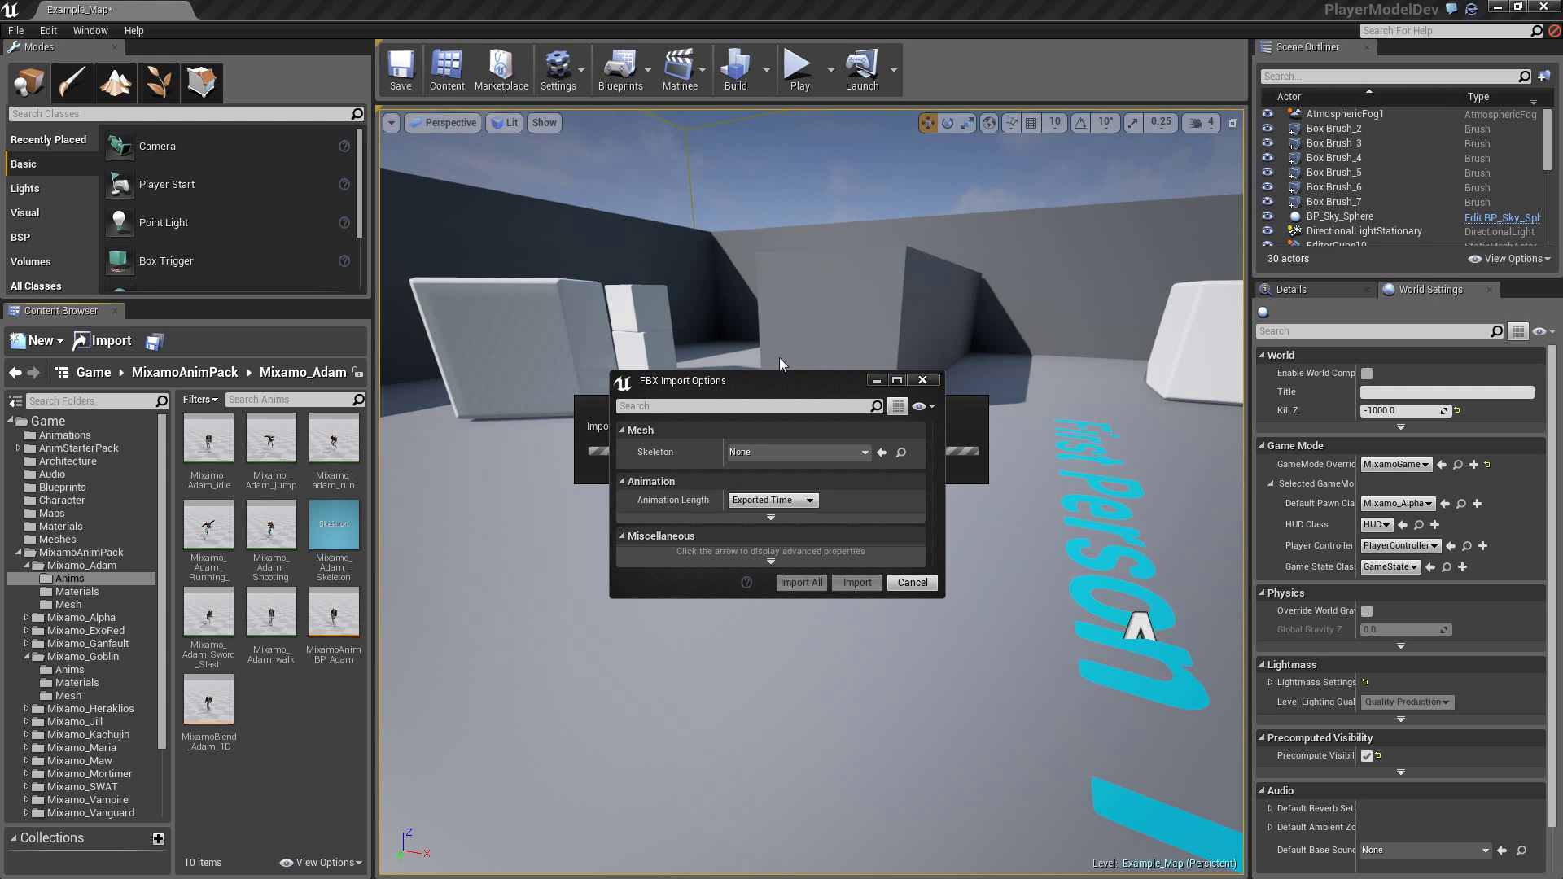
click(861, 451)
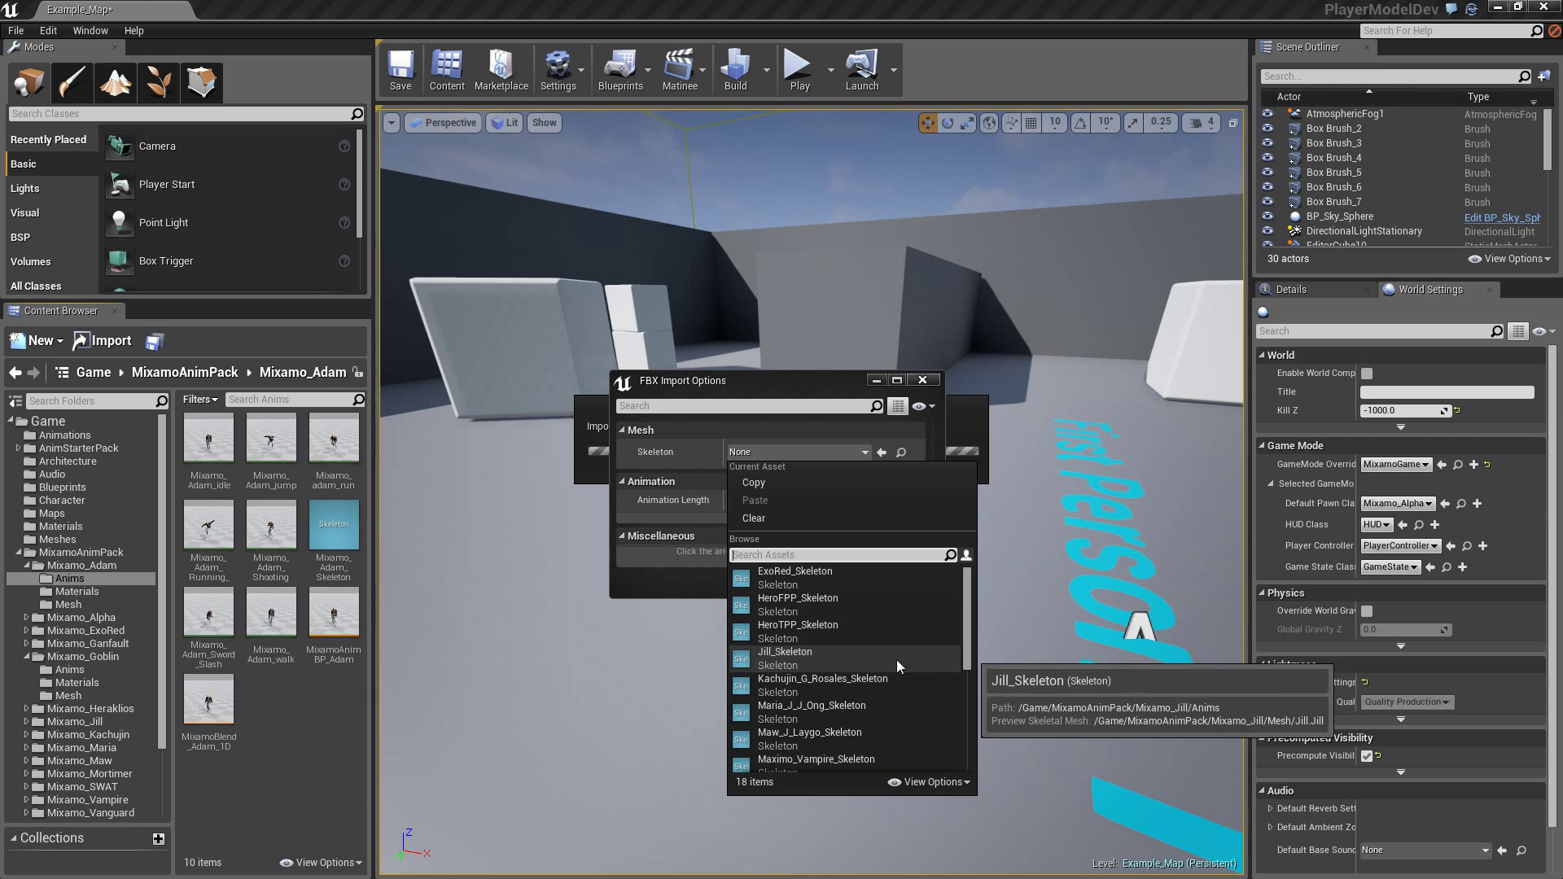
mouse_move(966, 648)
mouse_down()
mouse_move(966, 661)
mouse_move(955, 634)
mouse_up()
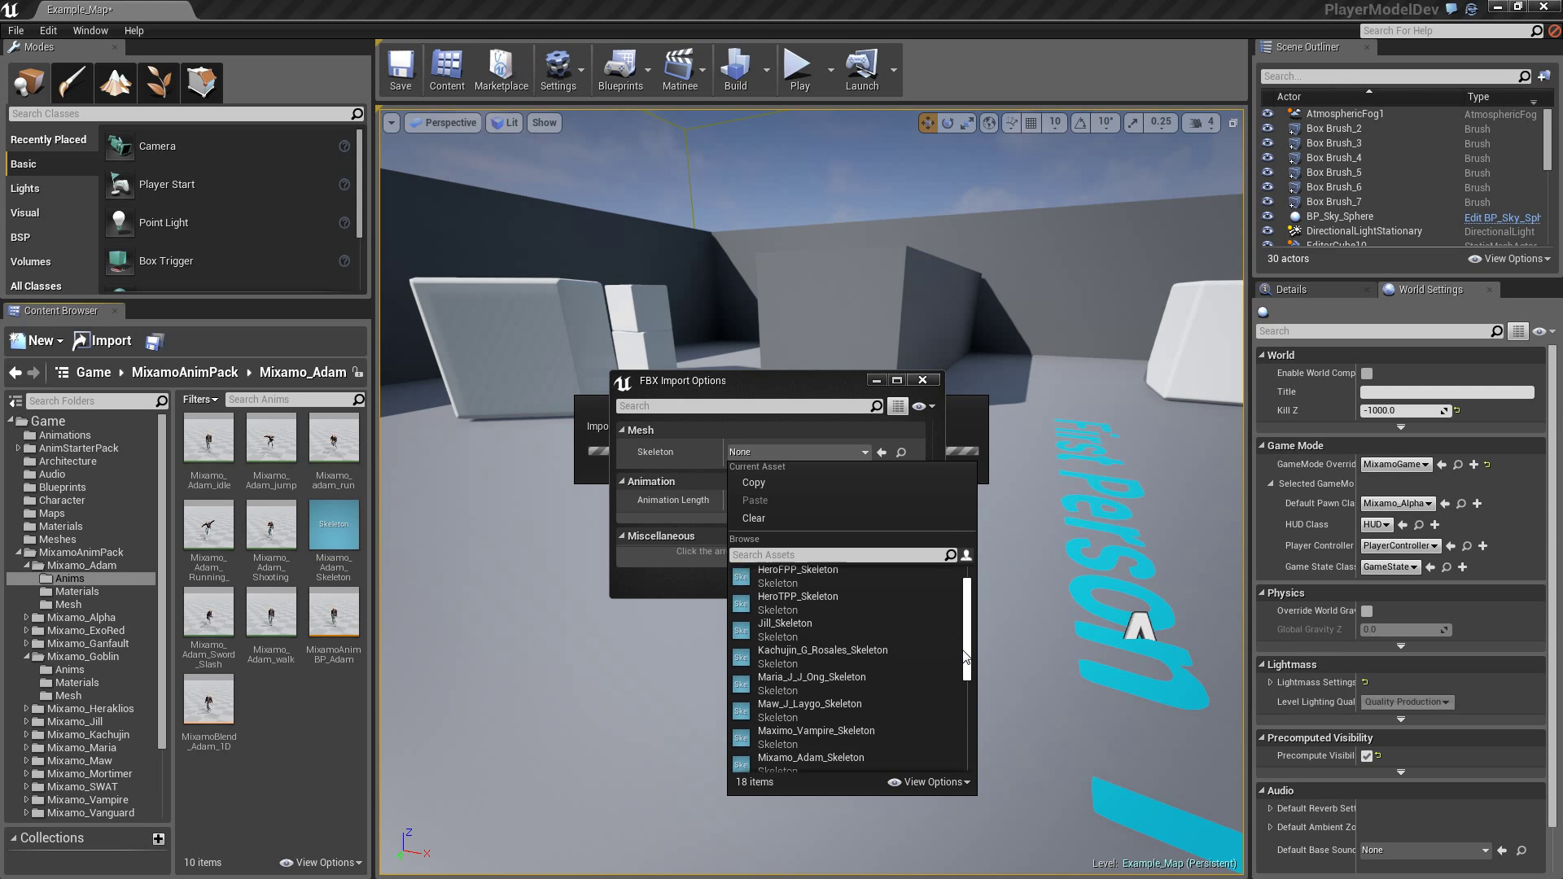
drag(966, 645, 965, 666)
click(829, 730)
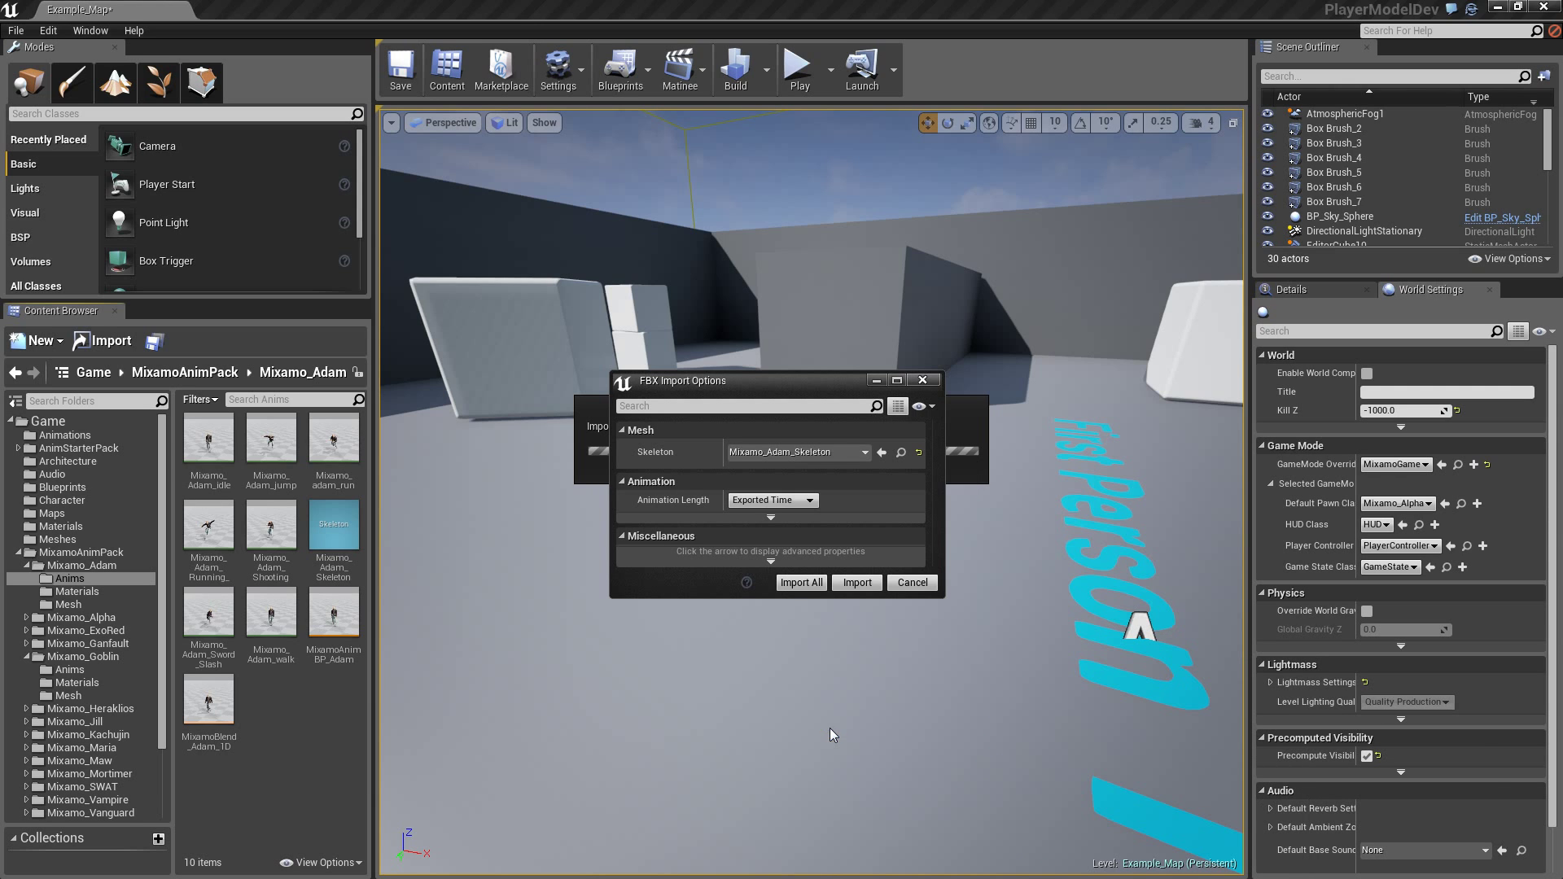
click(859, 583)
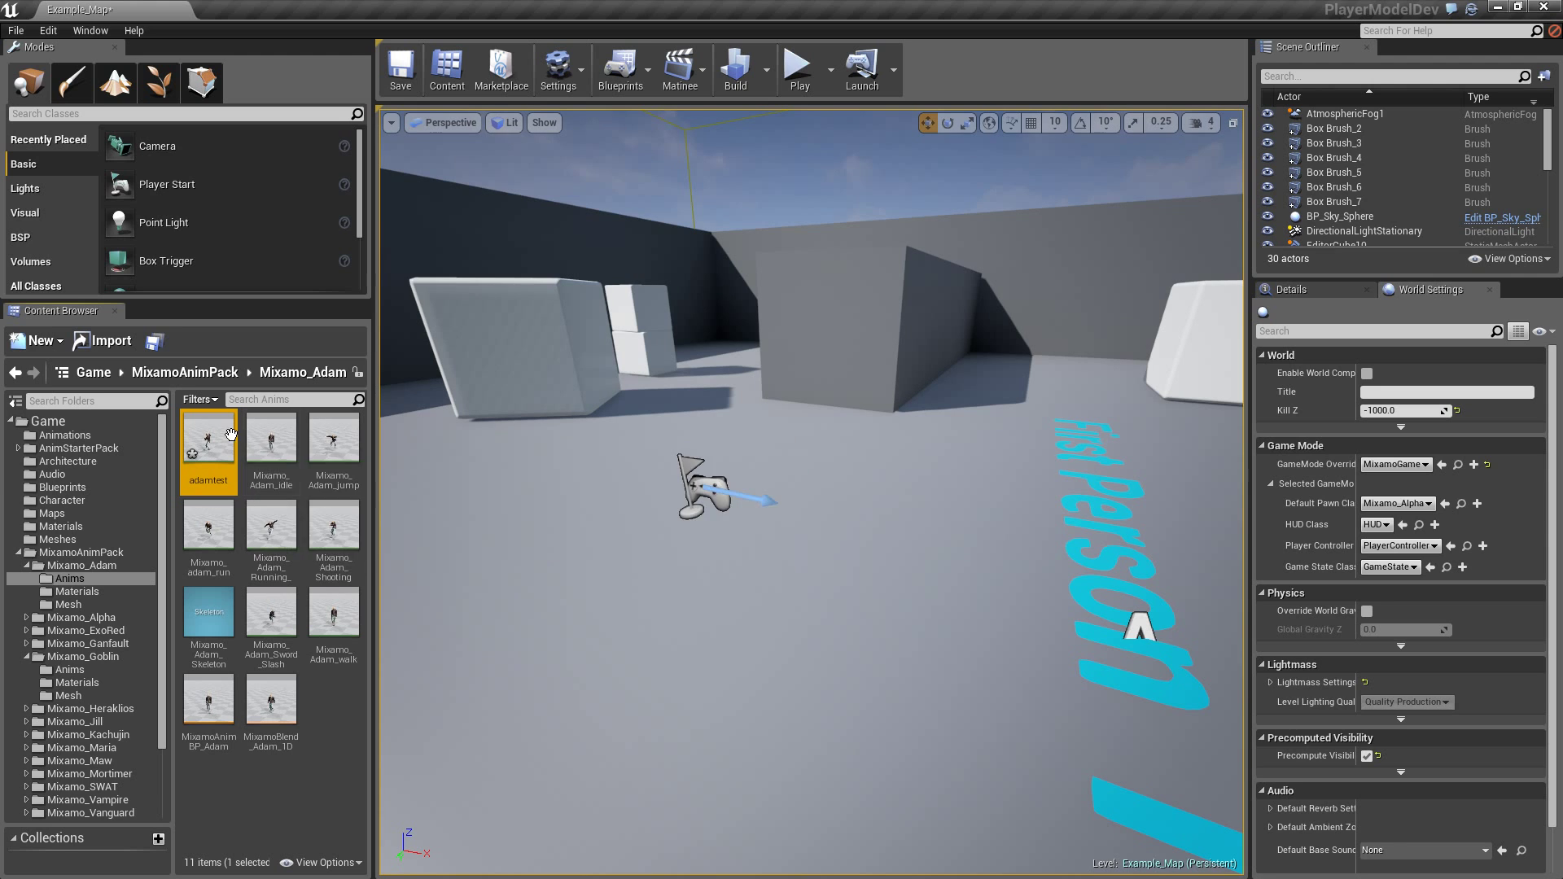
- Play-test Adam's adamtest animation on a temporary actor in the level and delete that actor
drag(206, 442, 838, 493)
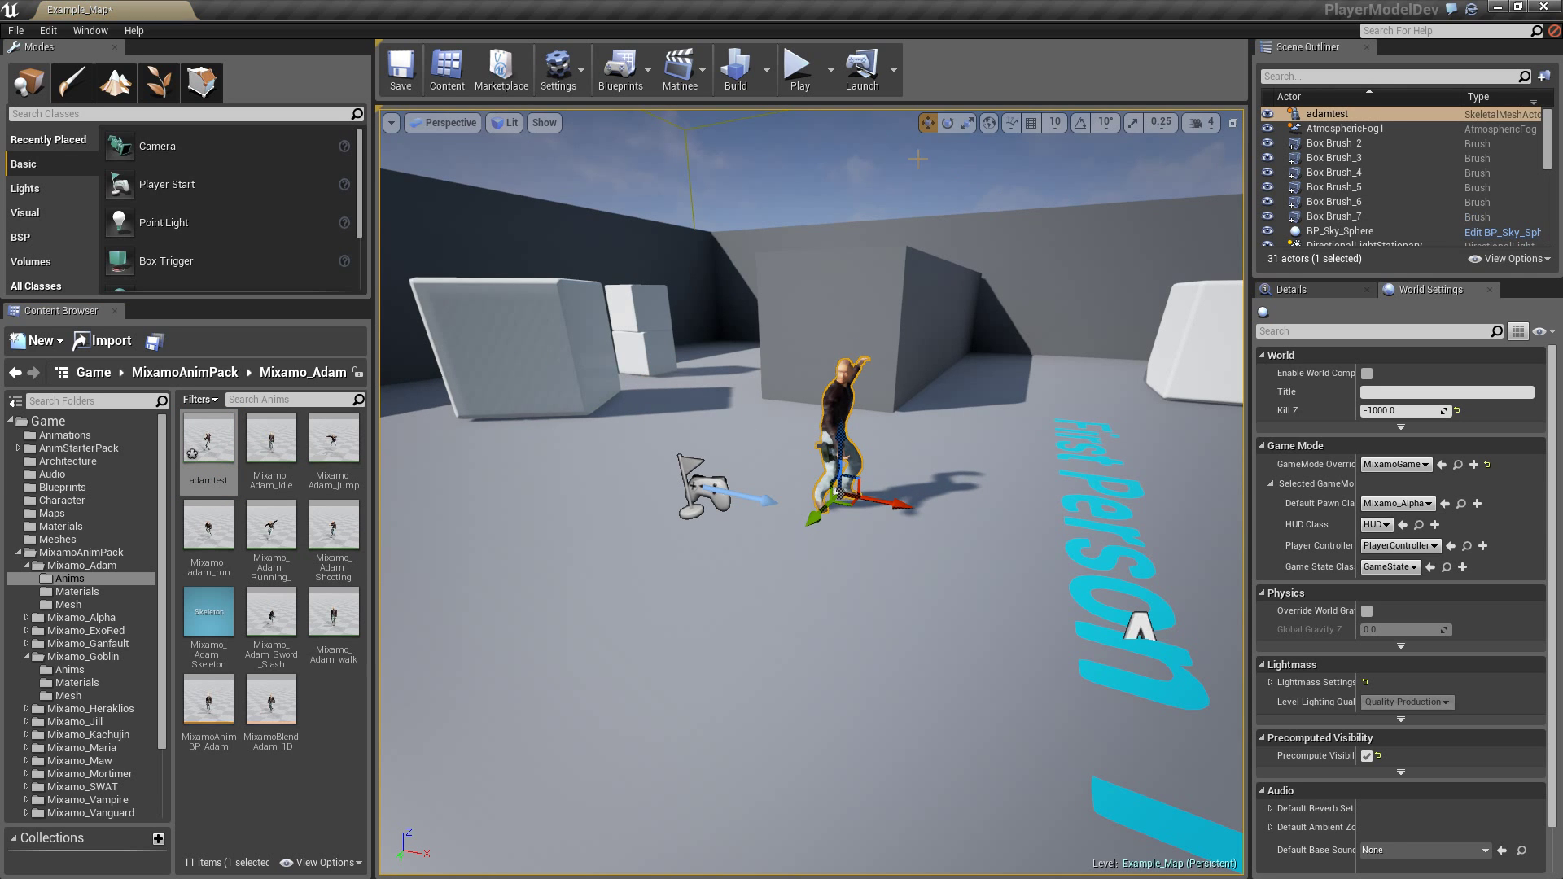
click(801, 82)
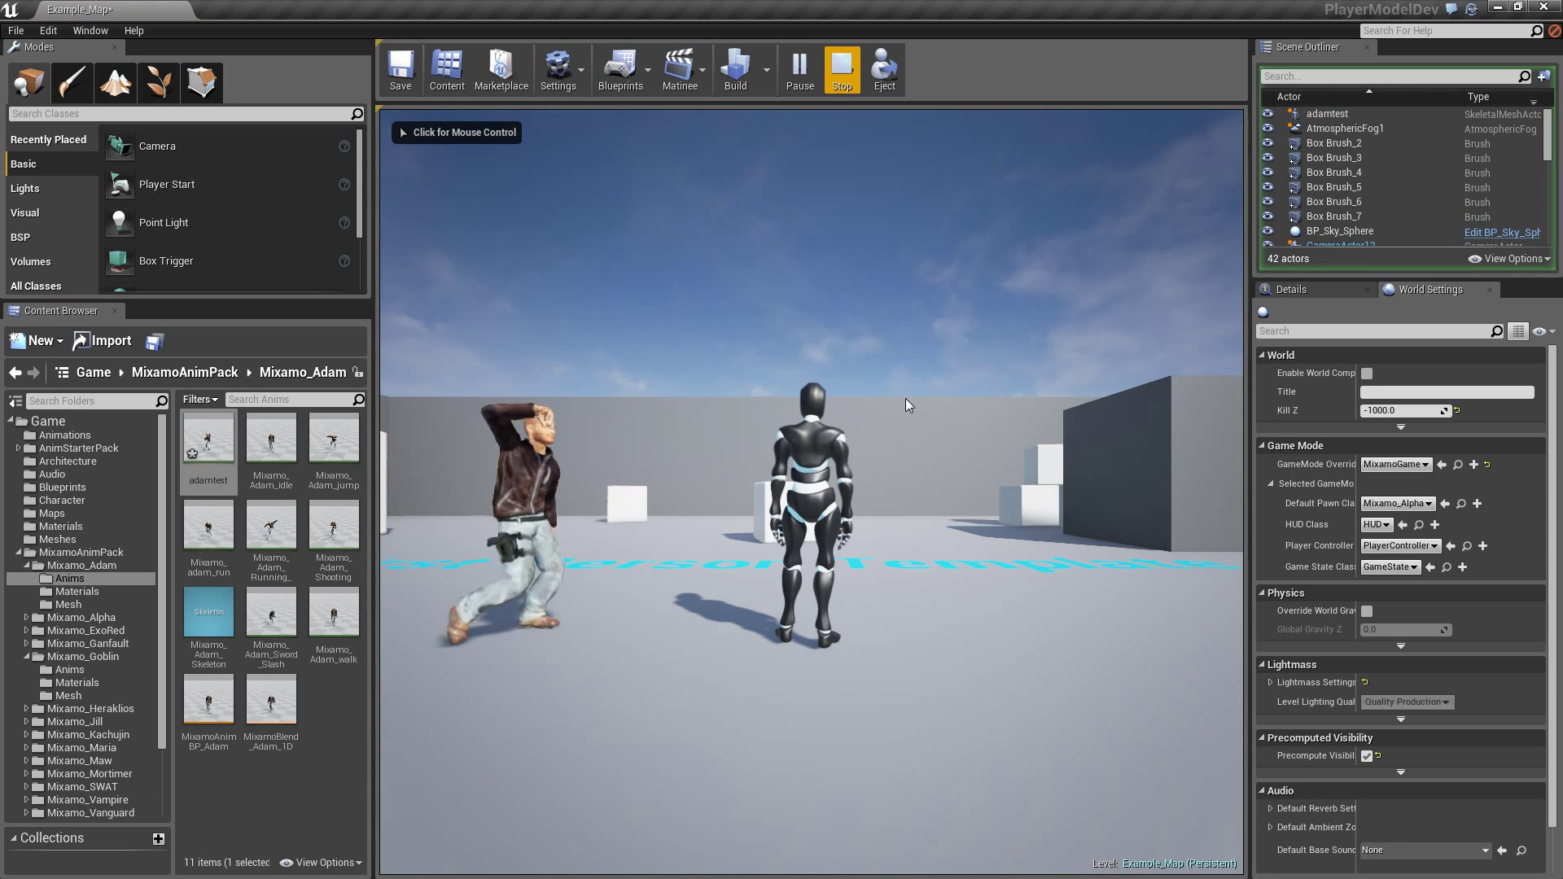
click(843, 75)
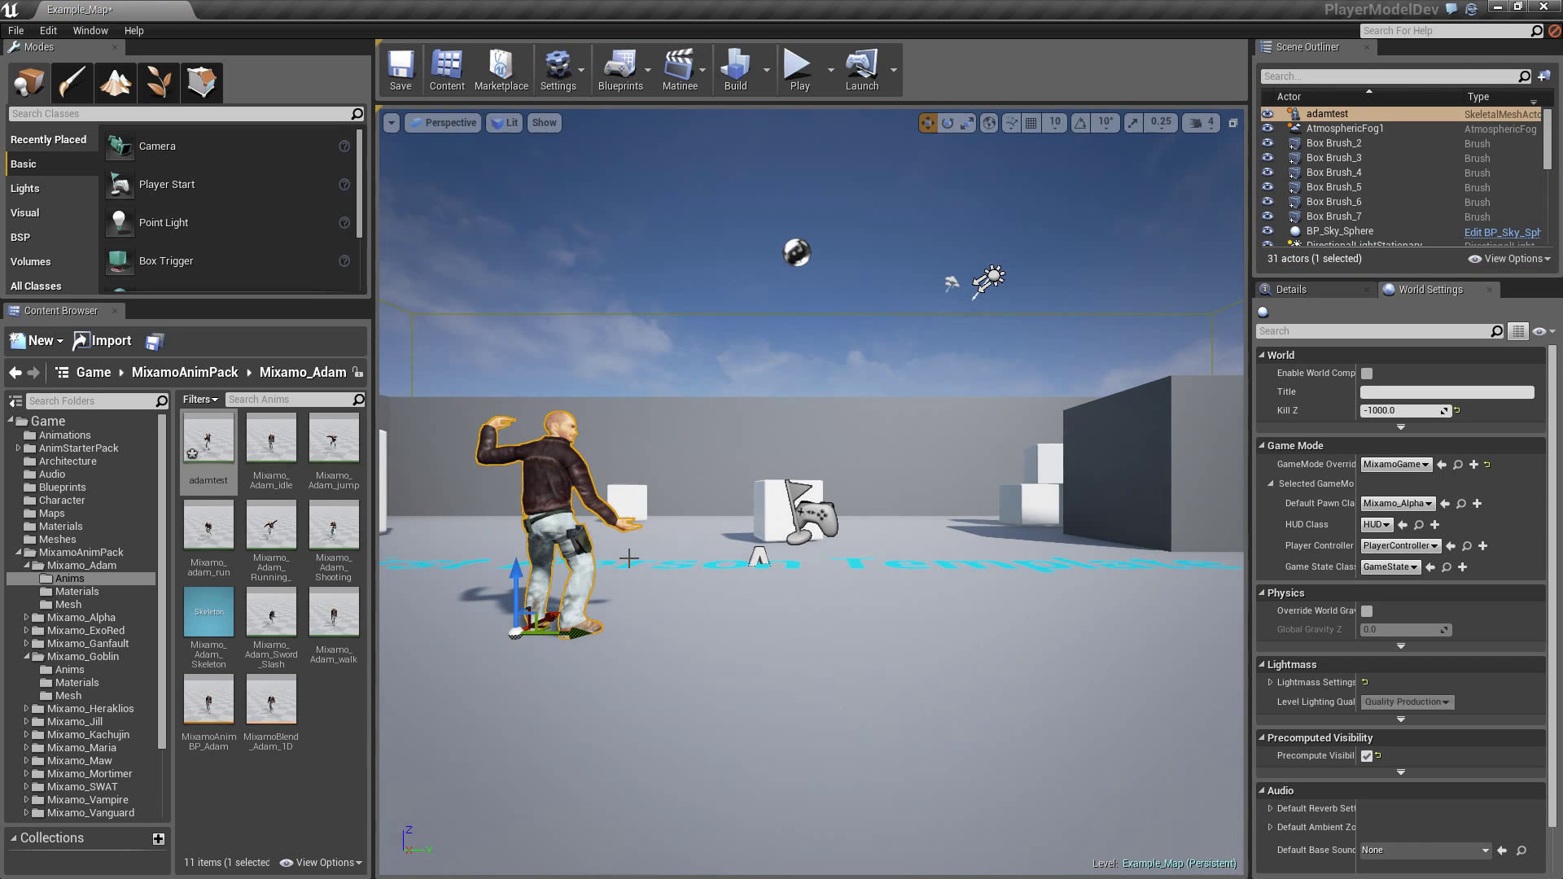
key(Delete)
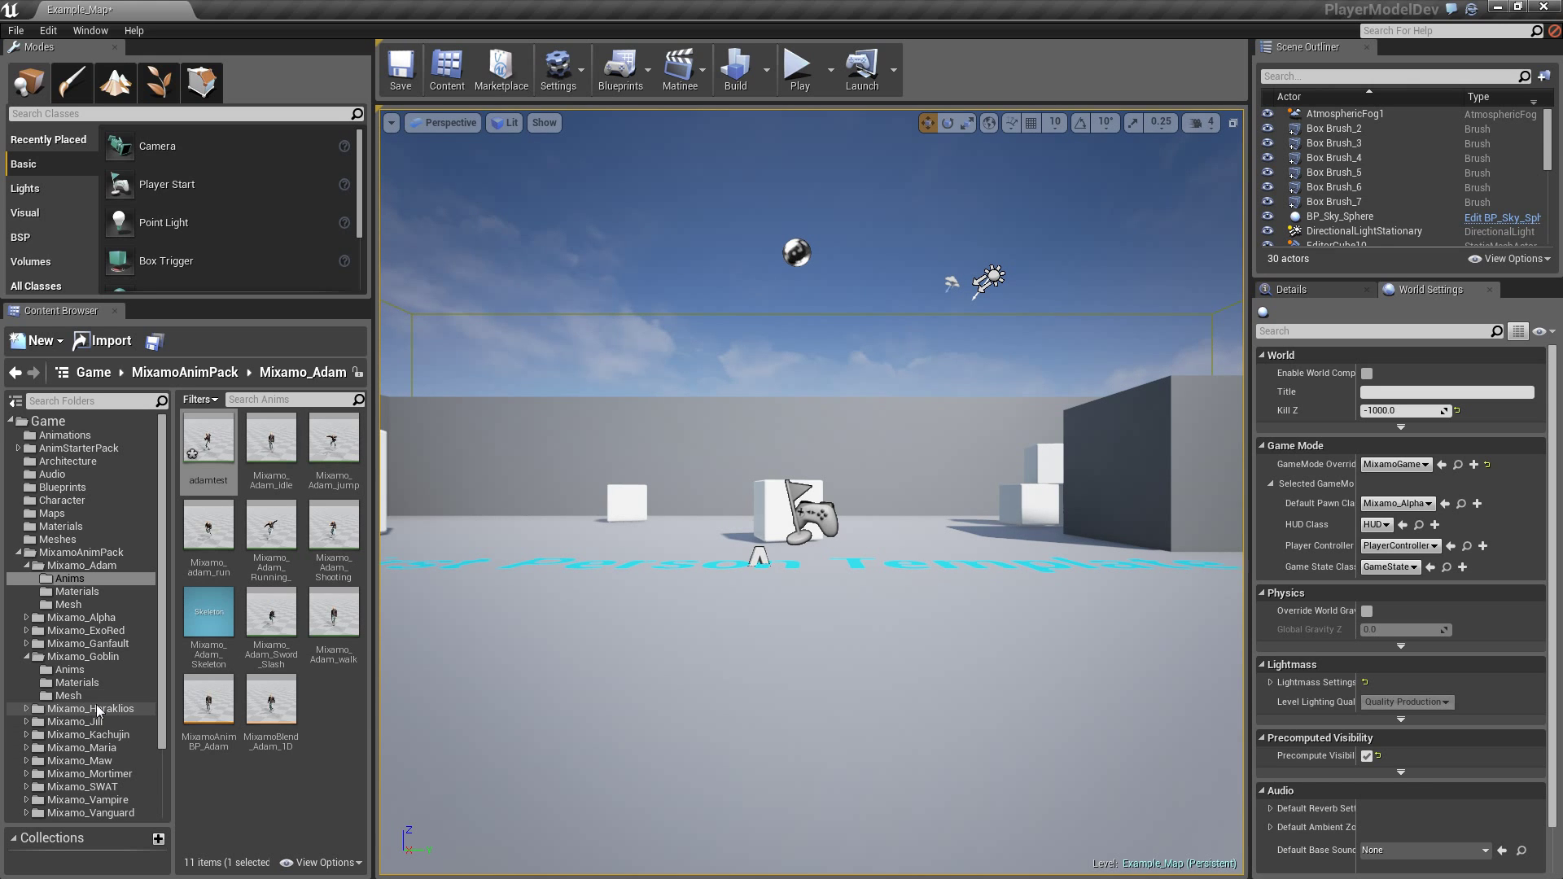
- Import the adamtest FBX into the Mixamo_Goblin folder using Mixamo_Goblin_Skeleton
click(89, 657)
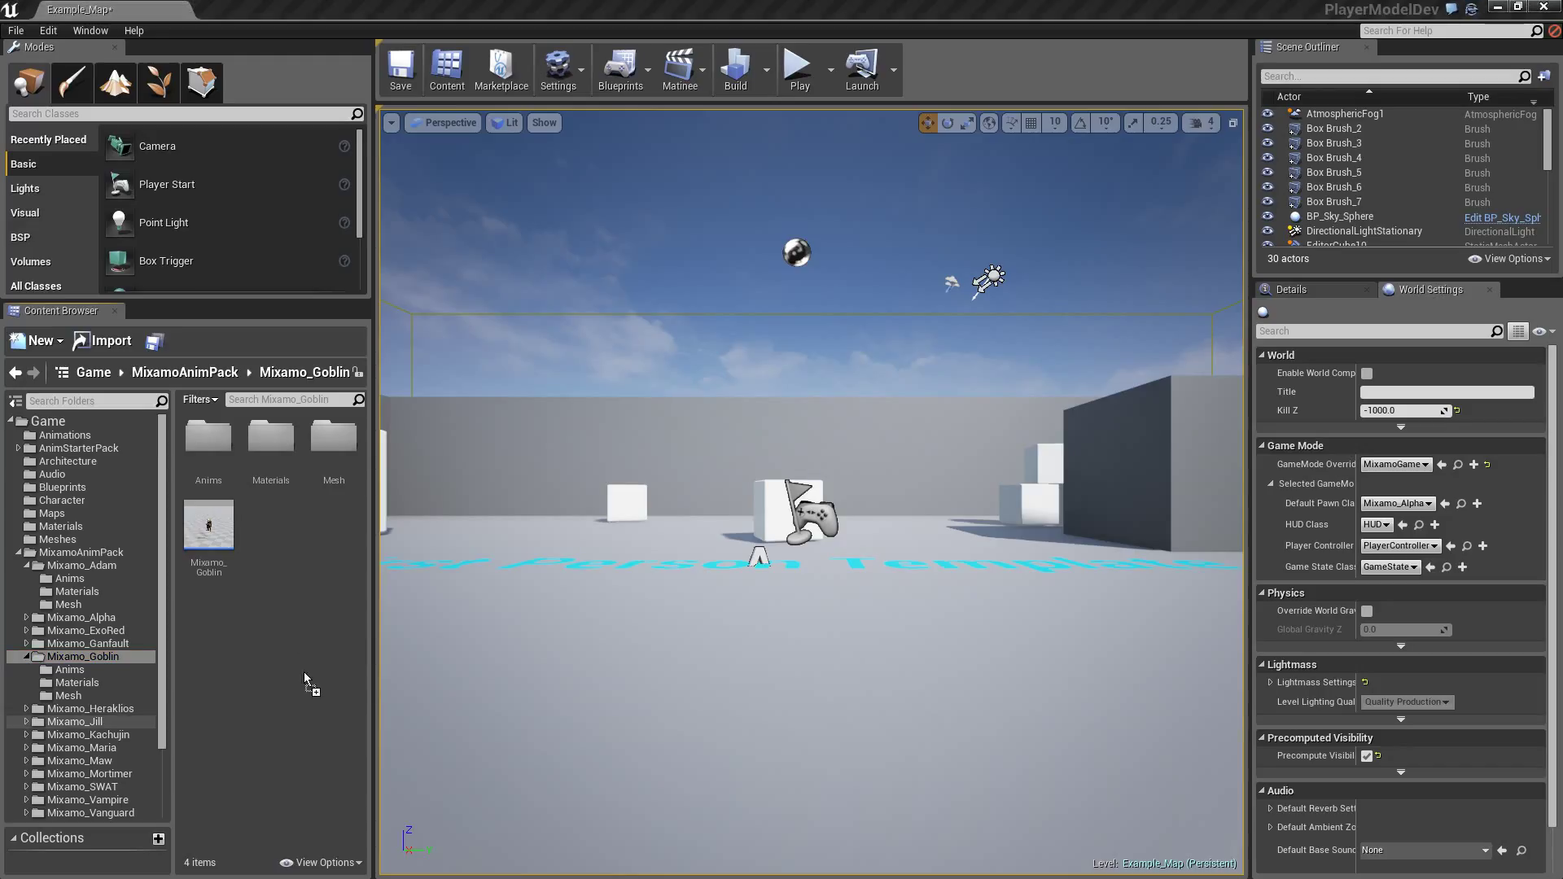
drag(307, 684, 319, 687)
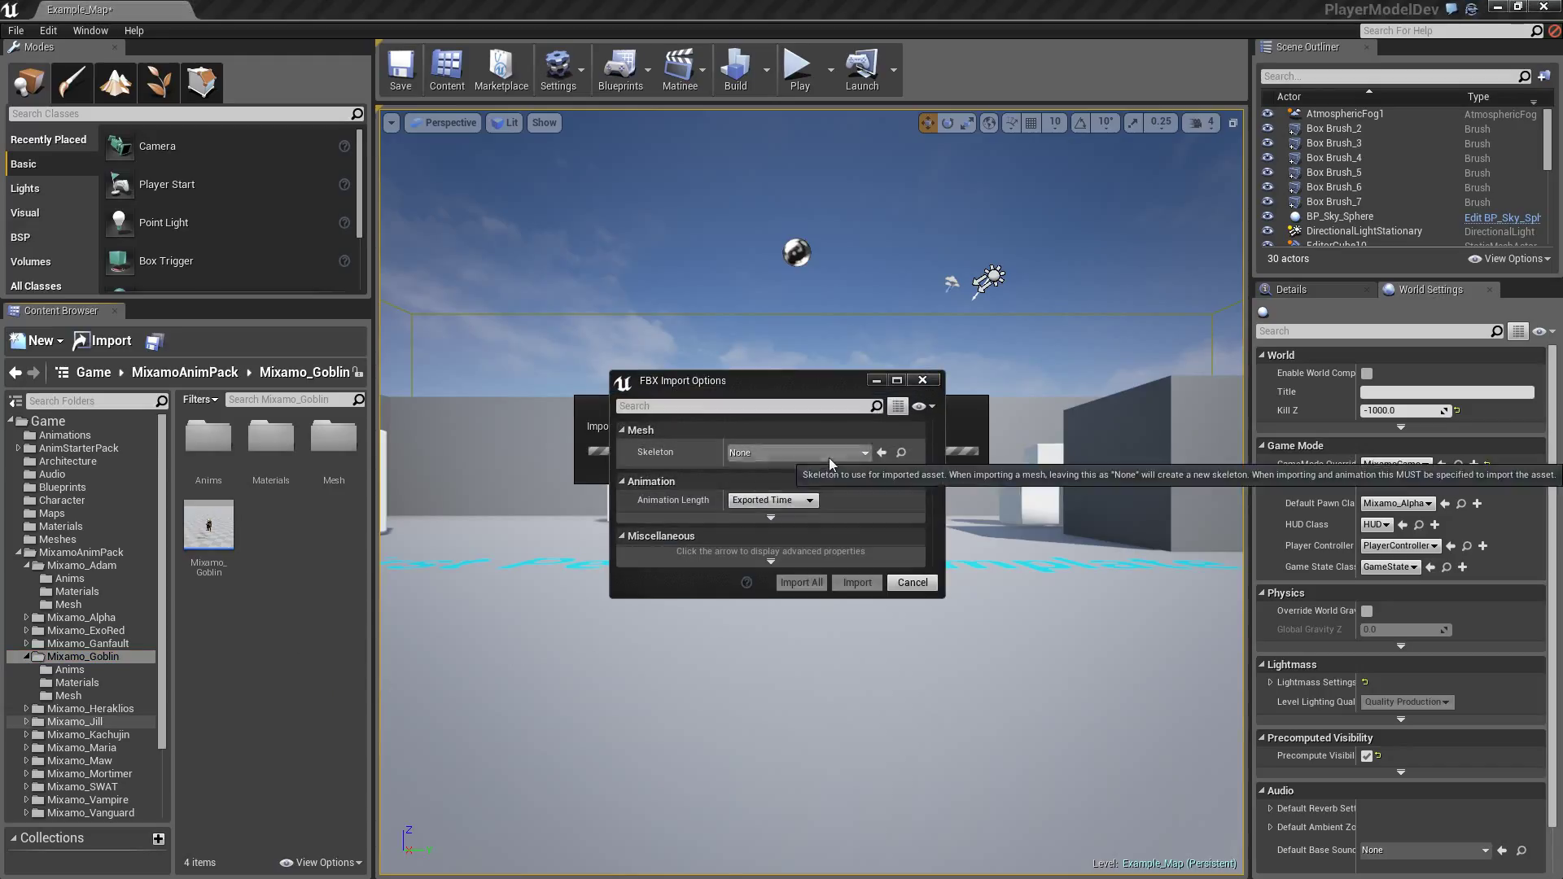
click(830, 463)
scroll(946, 598, down, 3)
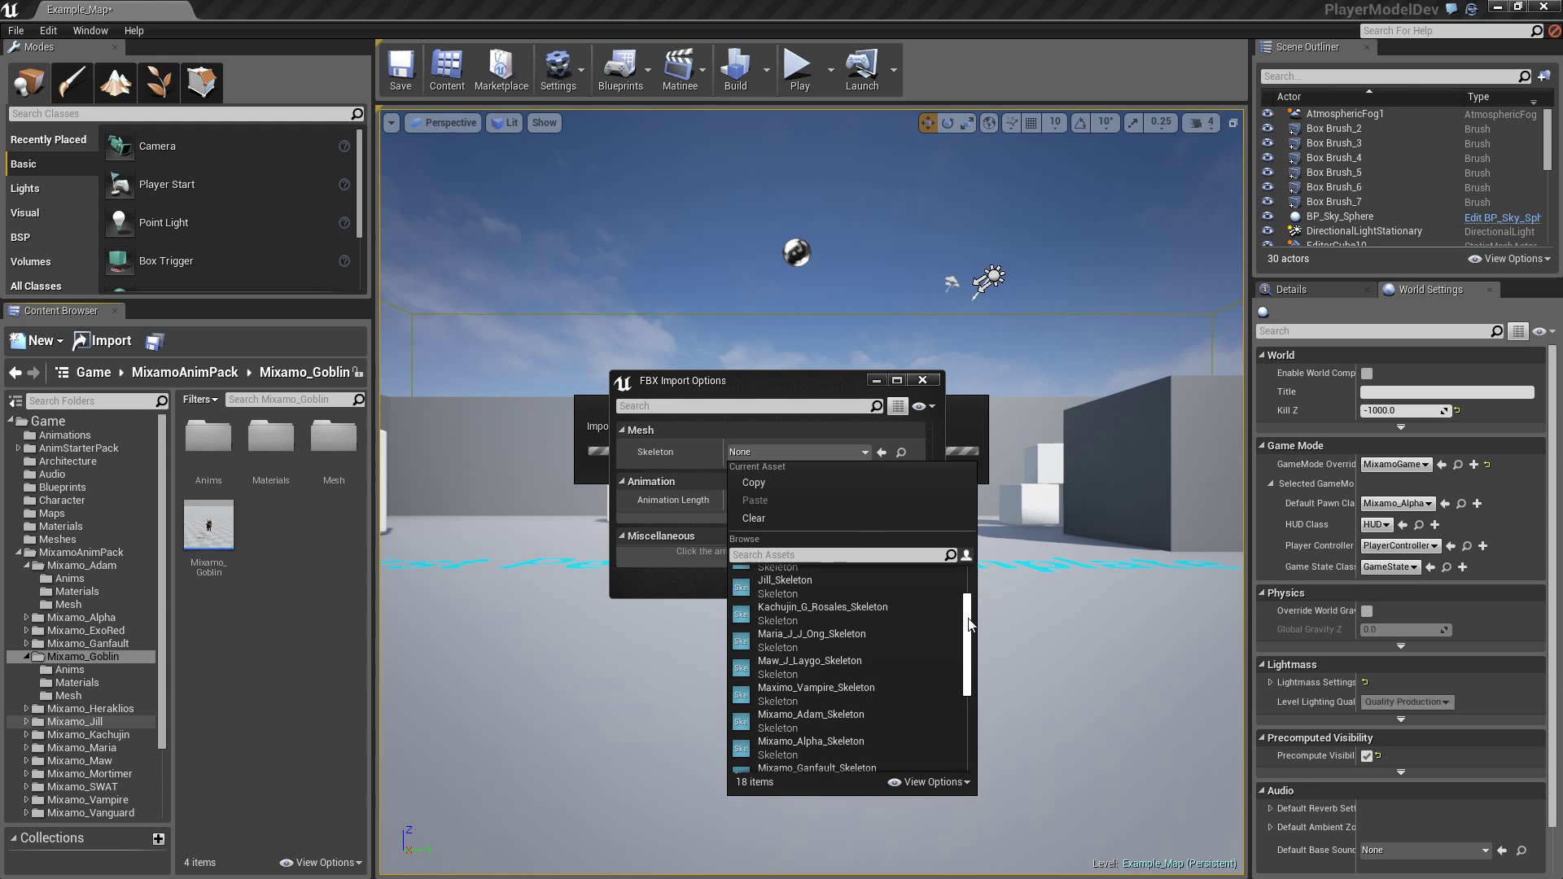
drag(968, 623, 973, 637)
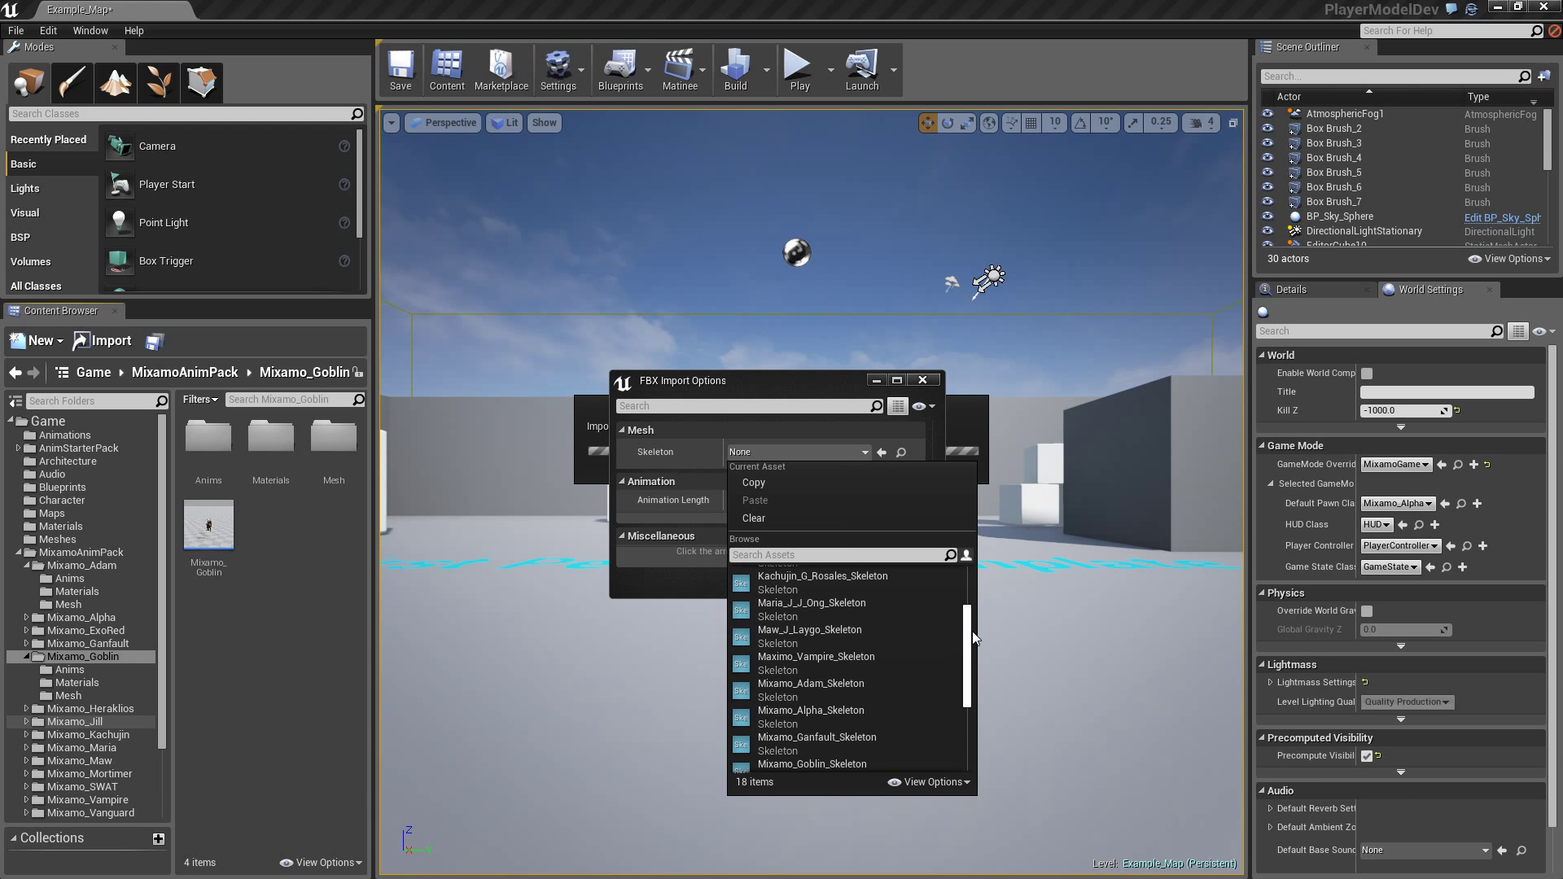
click(832, 762)
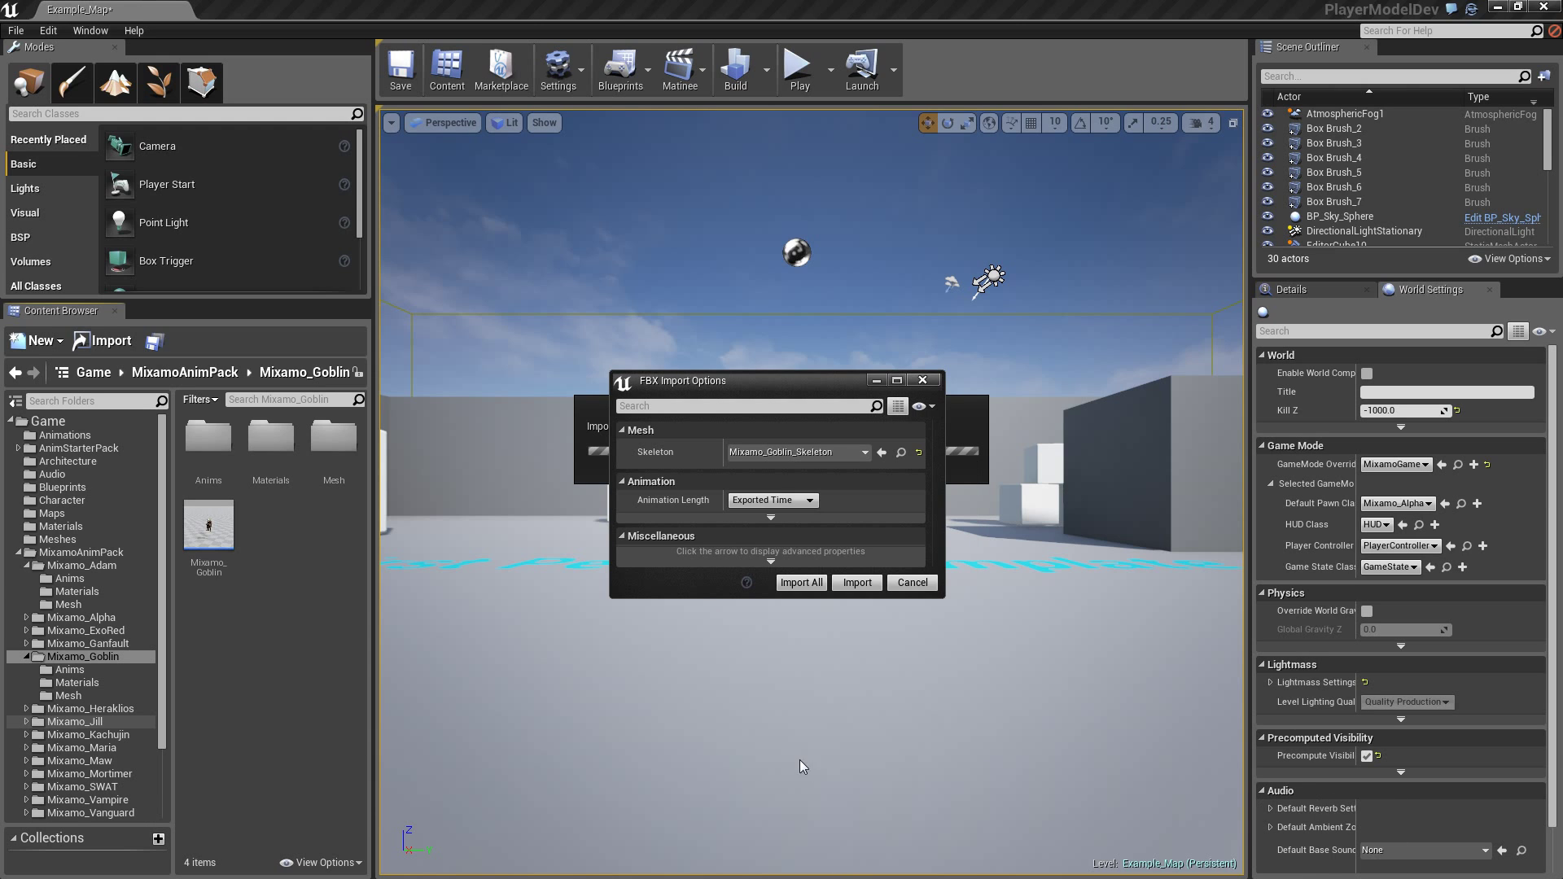
click(861, 586)
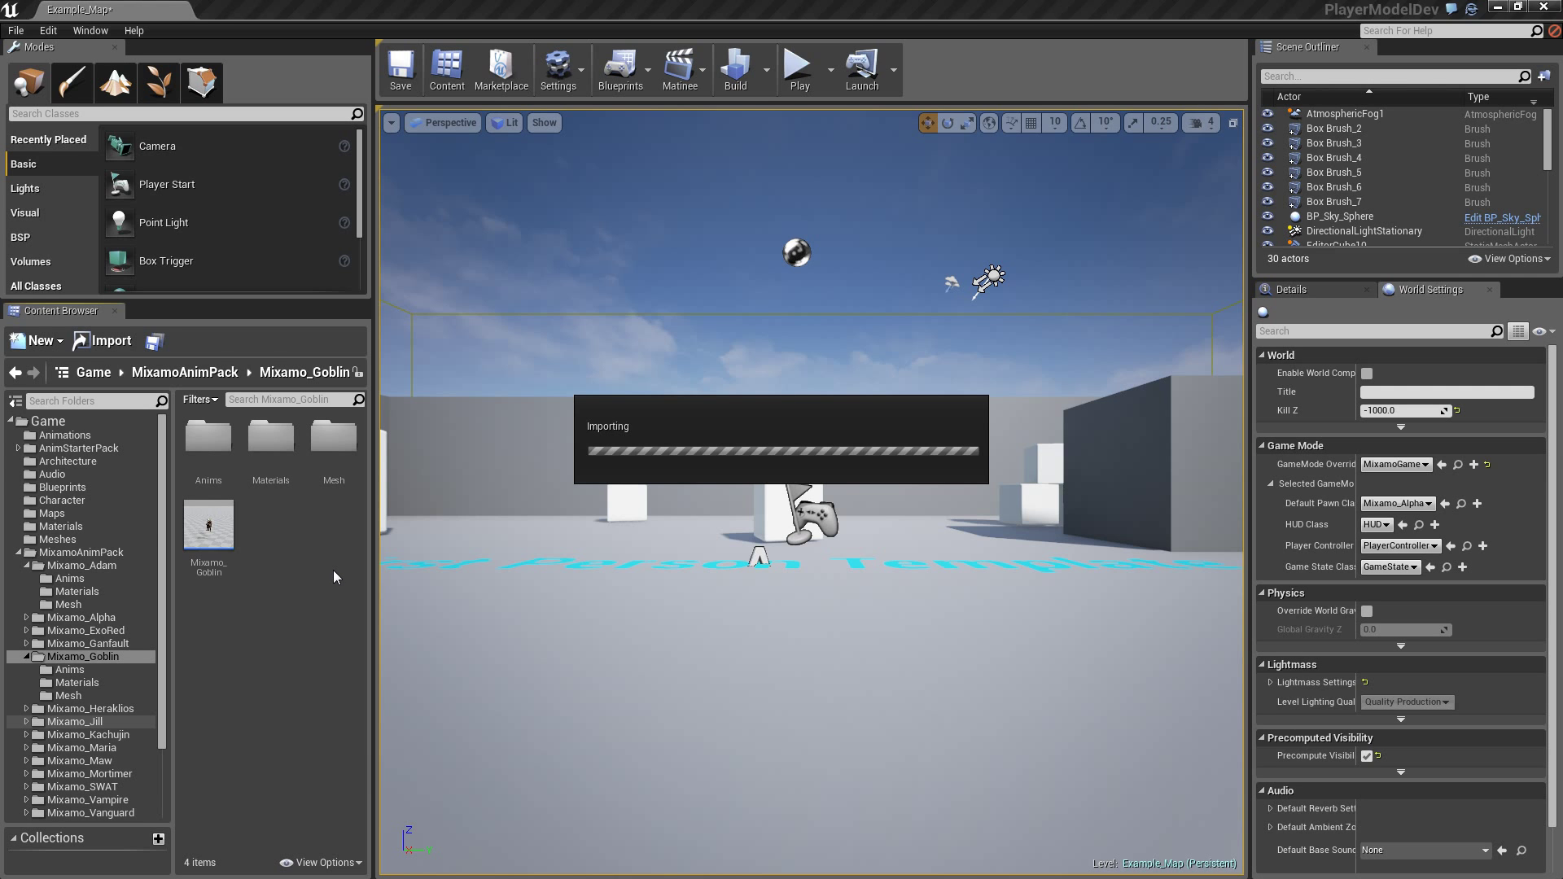
- Place the goblin's and Adam's adamtest animations side by side in the level, play-testing the goblin before adding Adam
drag(195, 525, 571, 588)
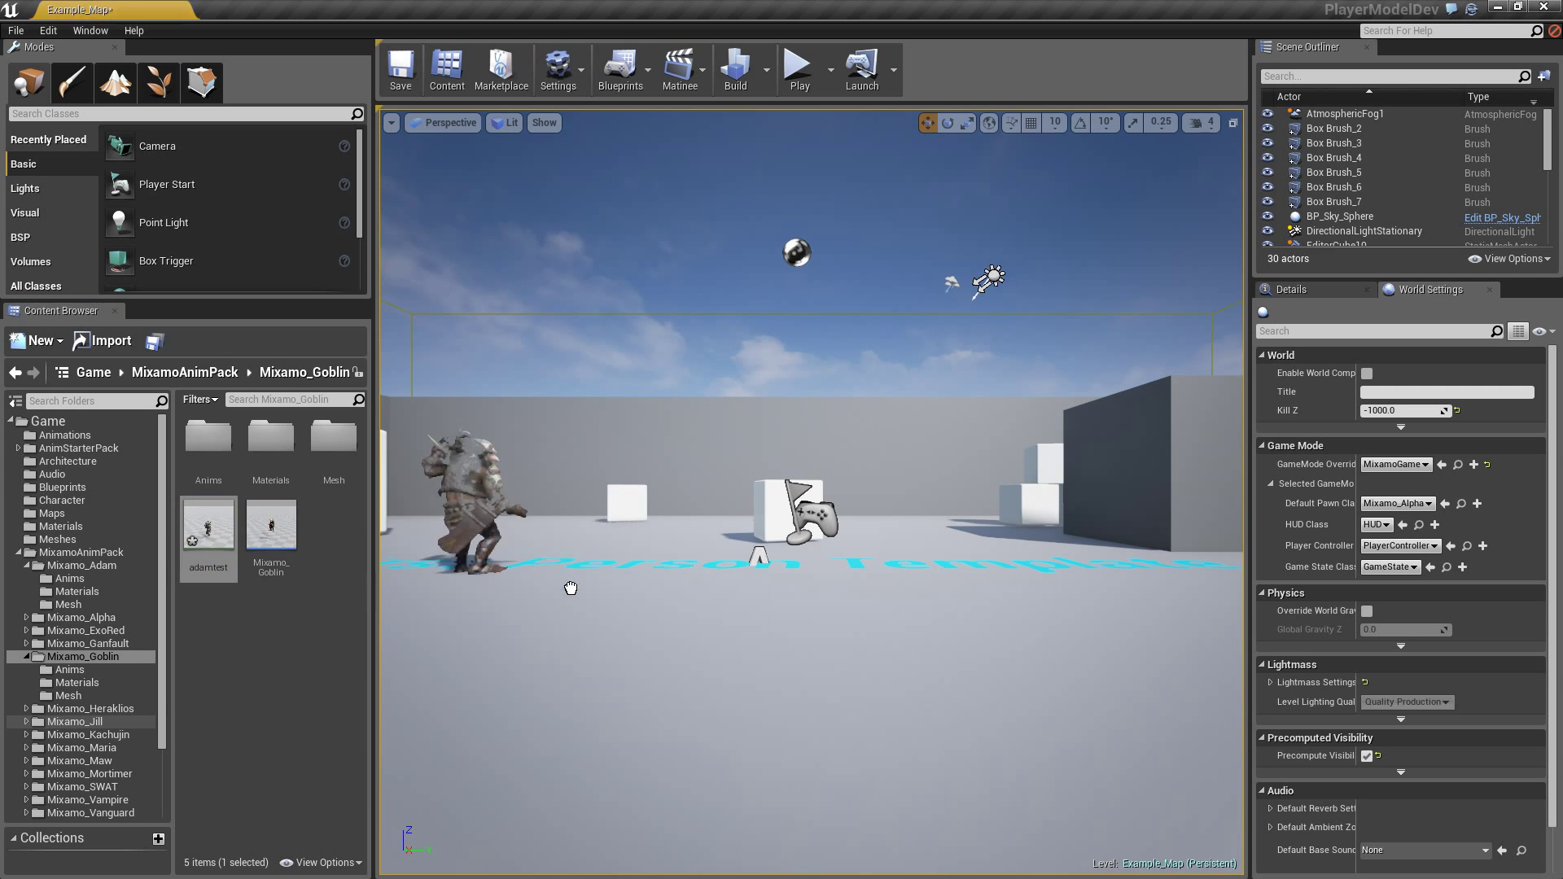
click(797, 65)
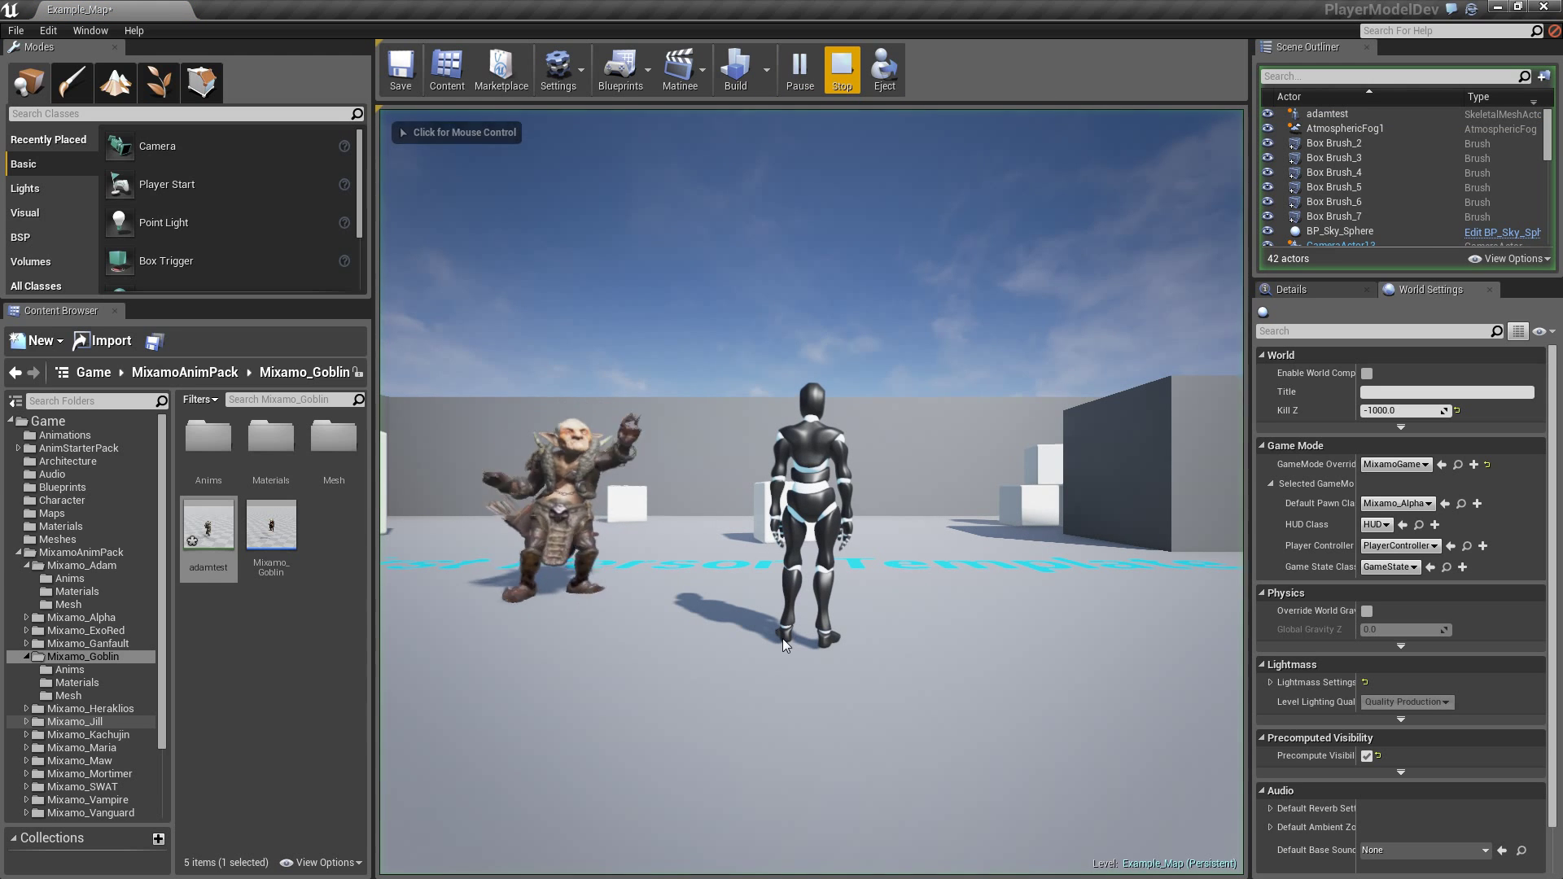
click(85, 566)
click(69, 578)
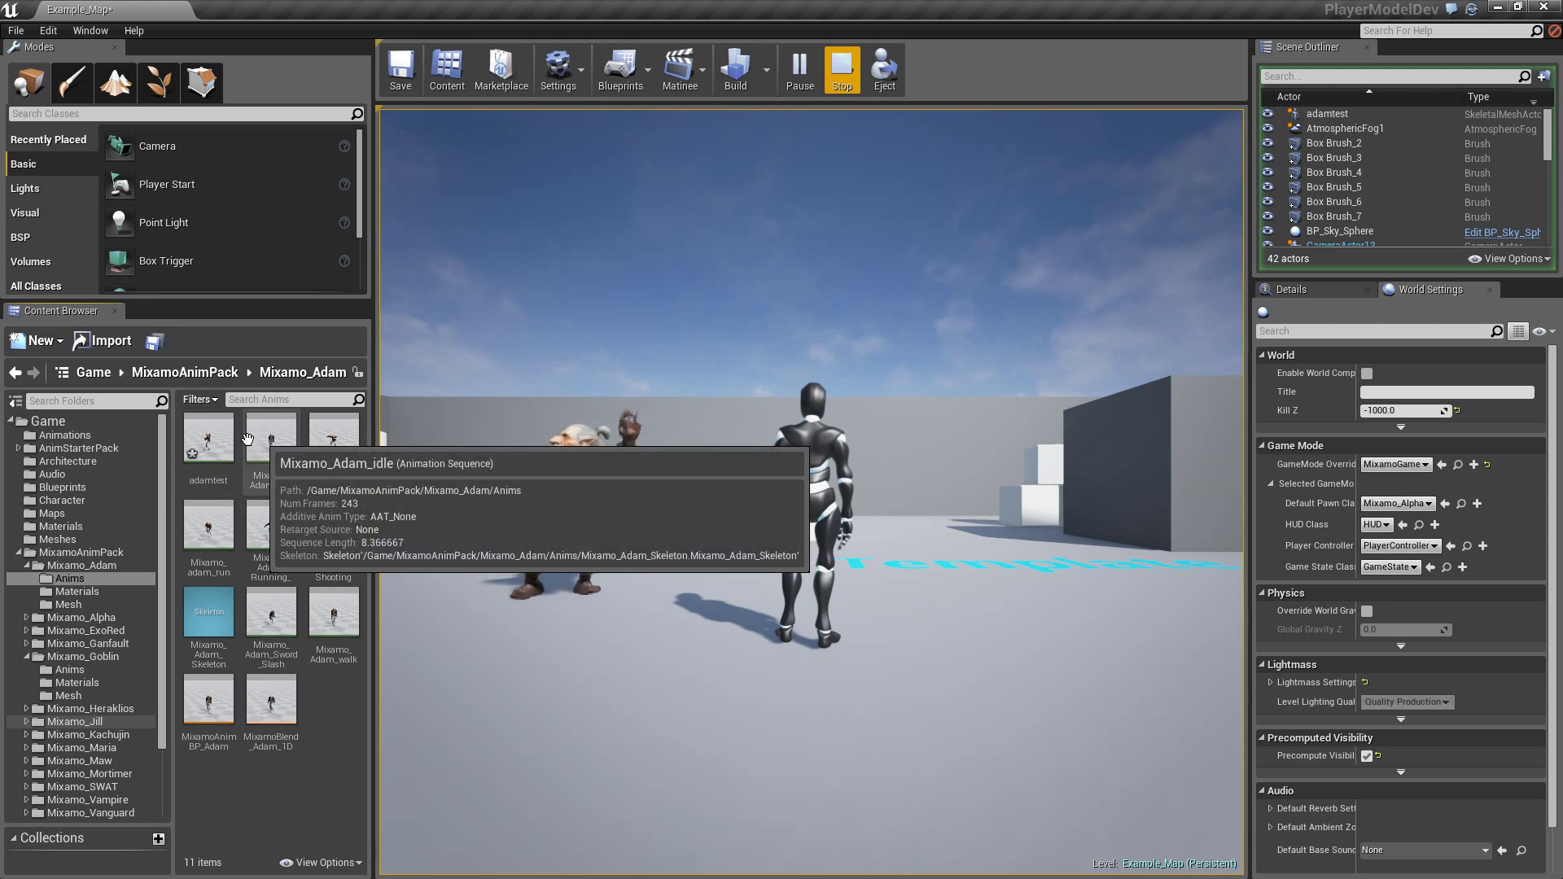
drag(209, 439, 649, 620)
key(Escape)
- Play the level to watch Adam and the goblin dance together from several angles, and stop the session
click(798, 66)
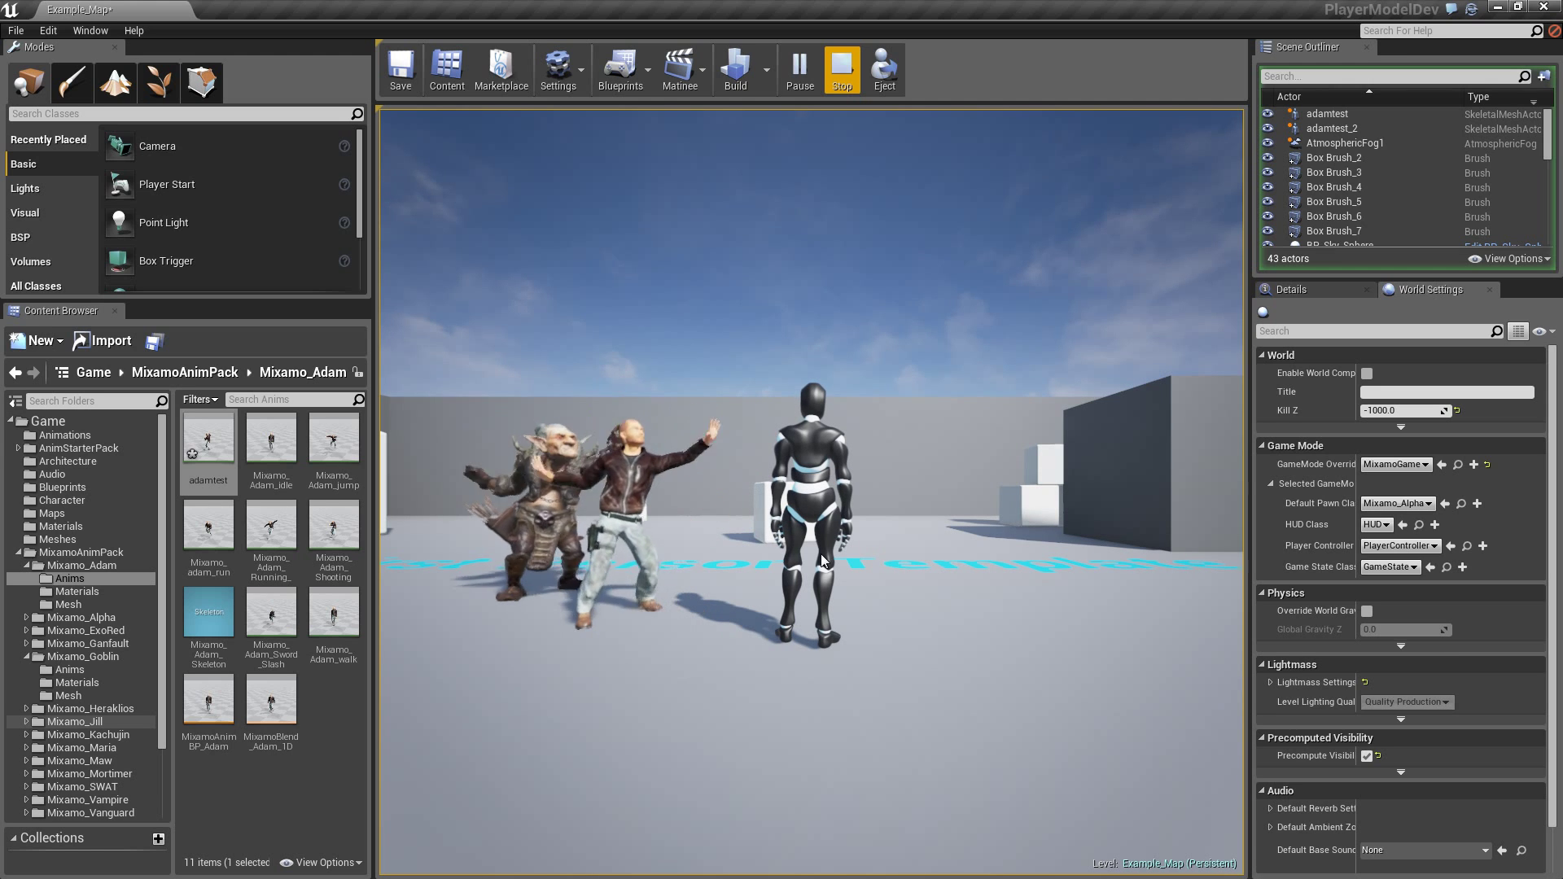
click(875, 510)
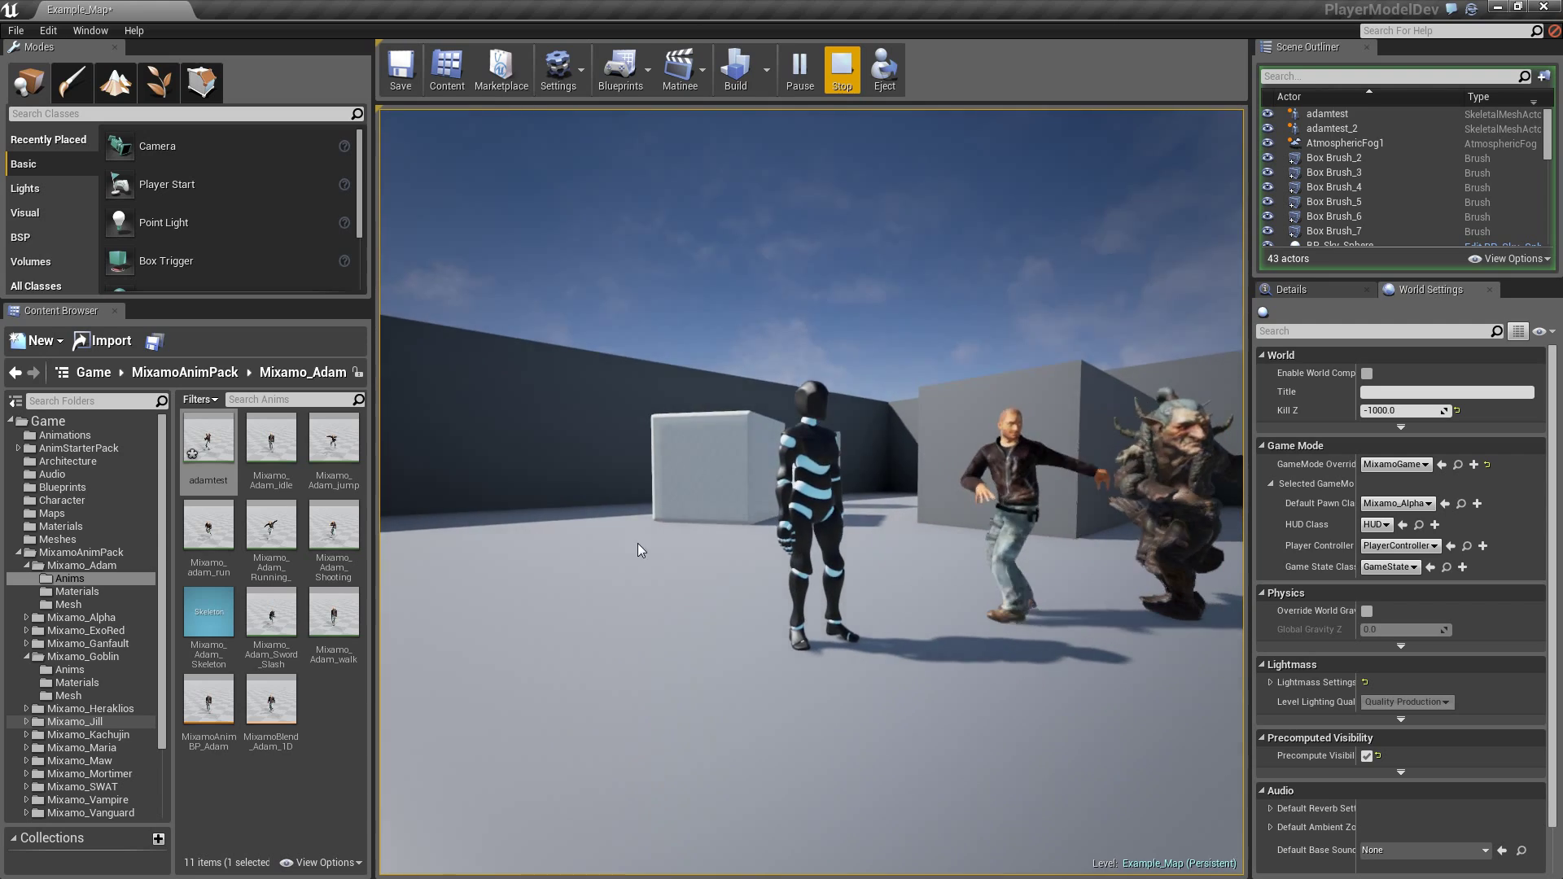
key(Escape)
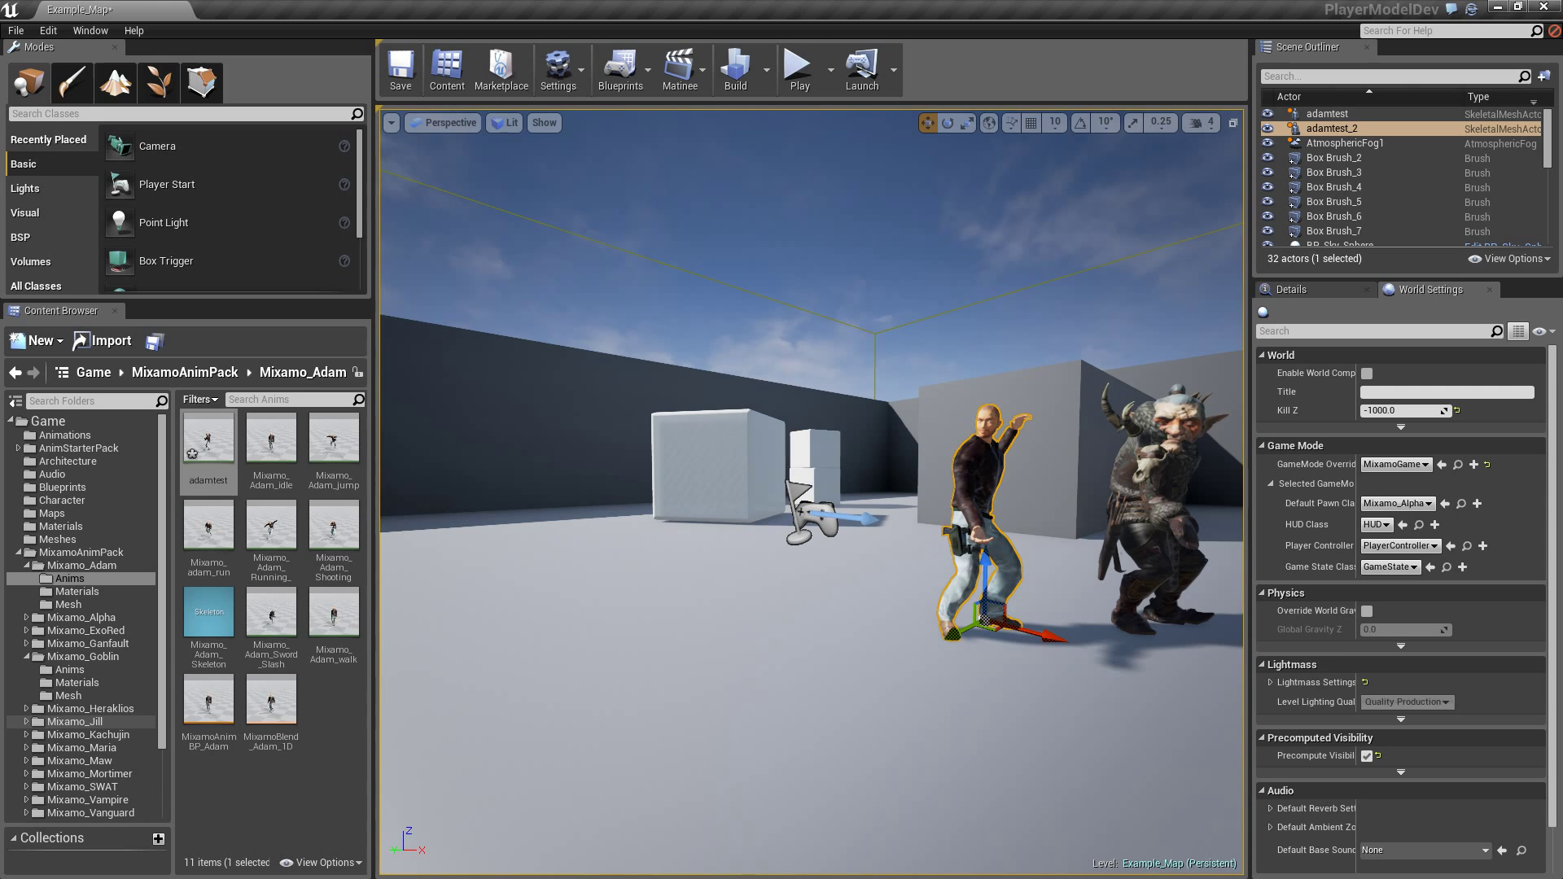